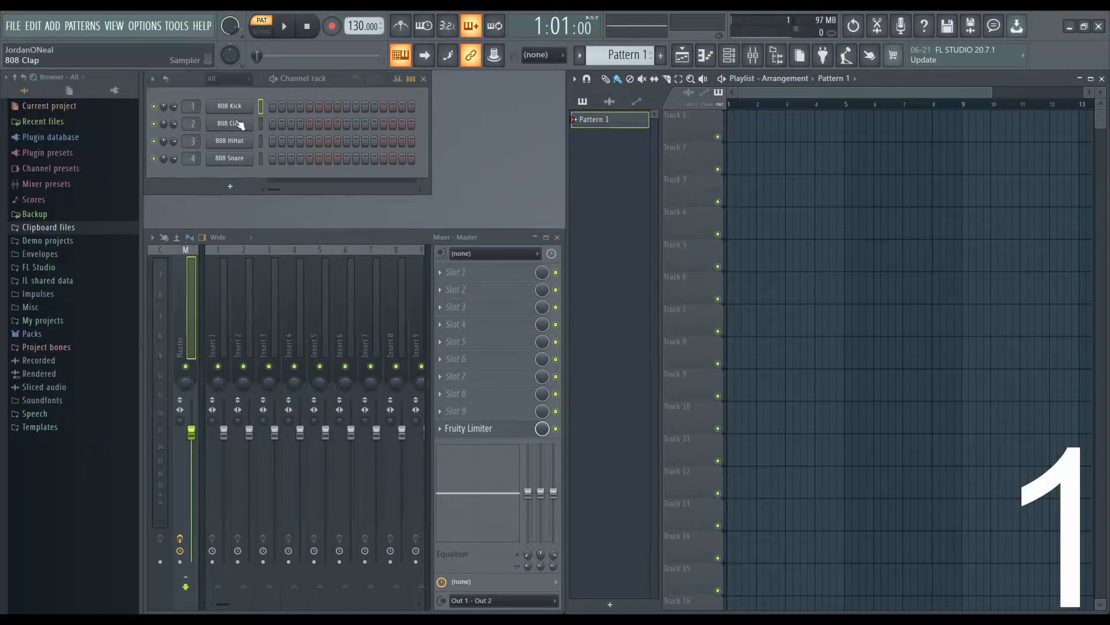
Step: Add kick hits starting on step 2, play the pattern, and widen it to 32 steps
click(281, 106)
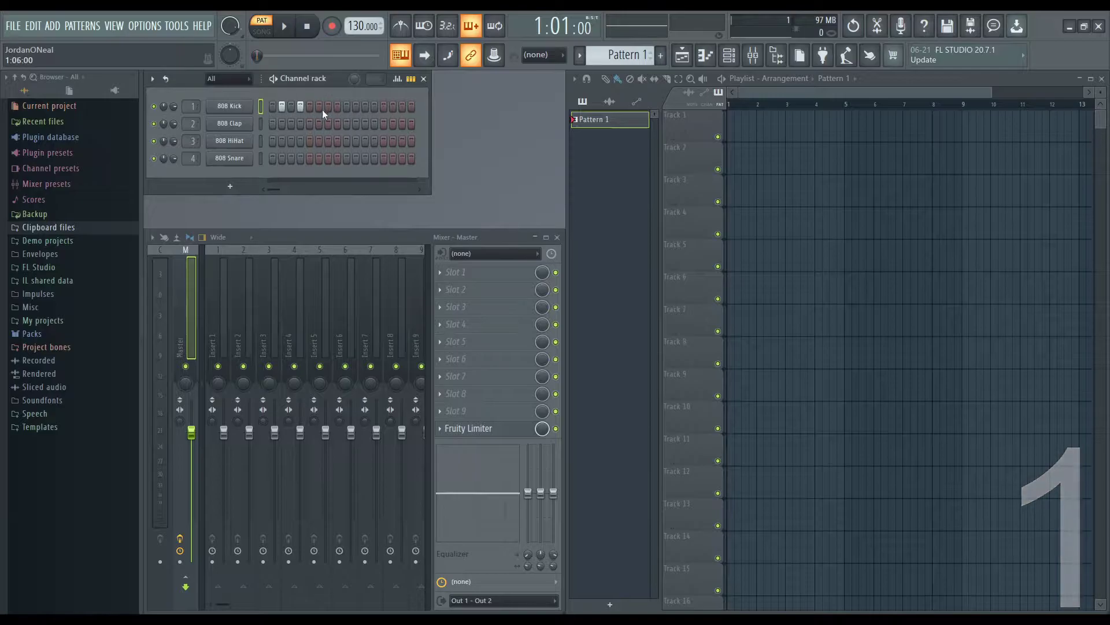
key(space)
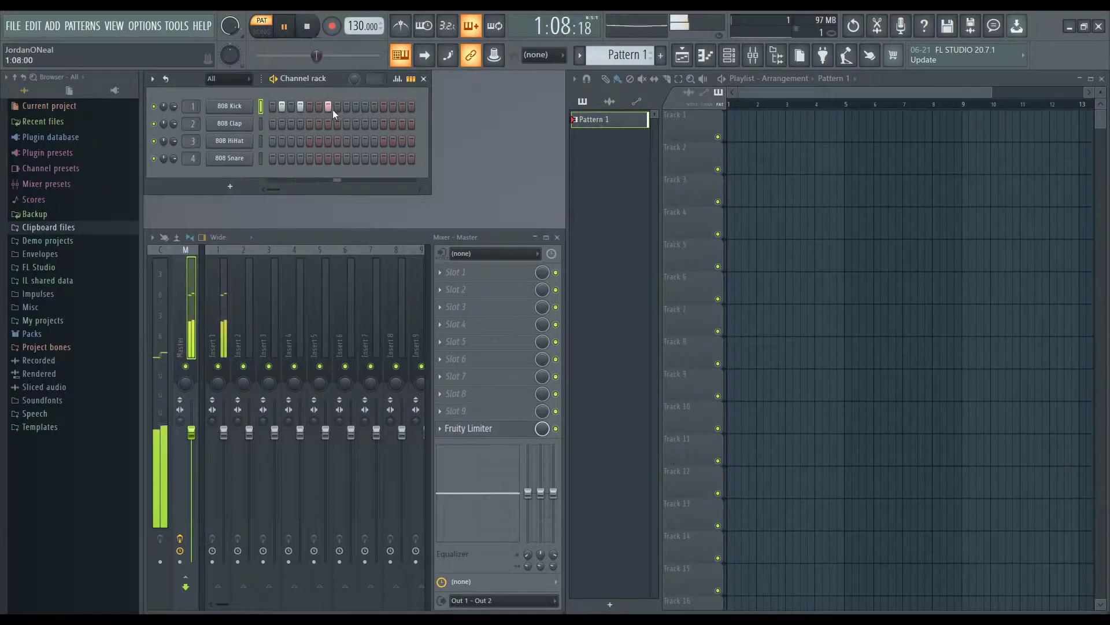
click(356, 107)
click(394, 109)
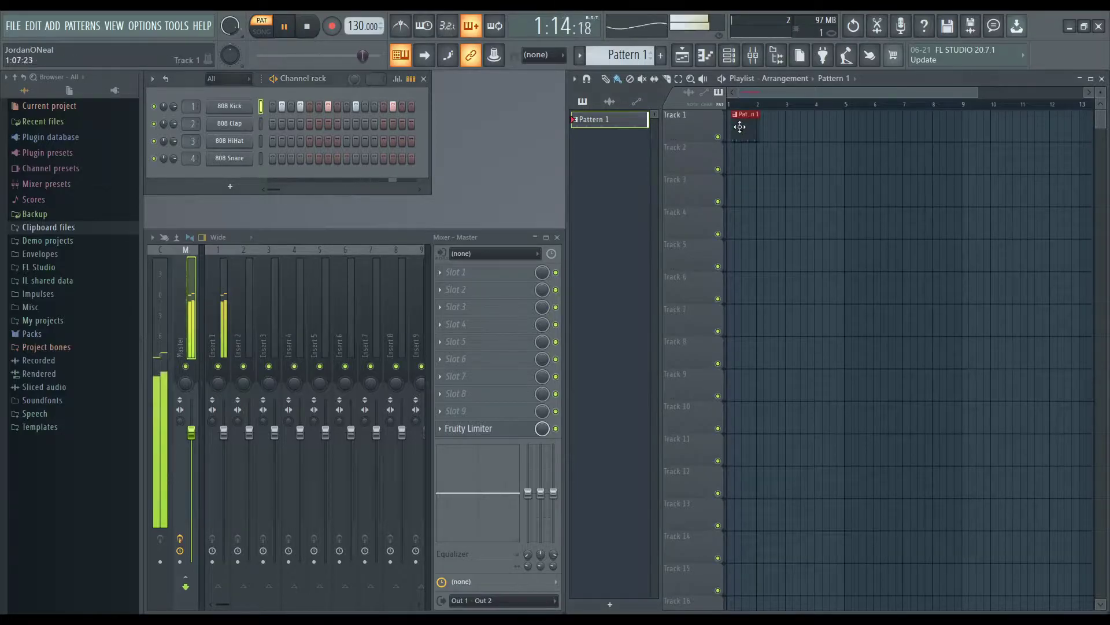
drag(430, 111, 450, 110)
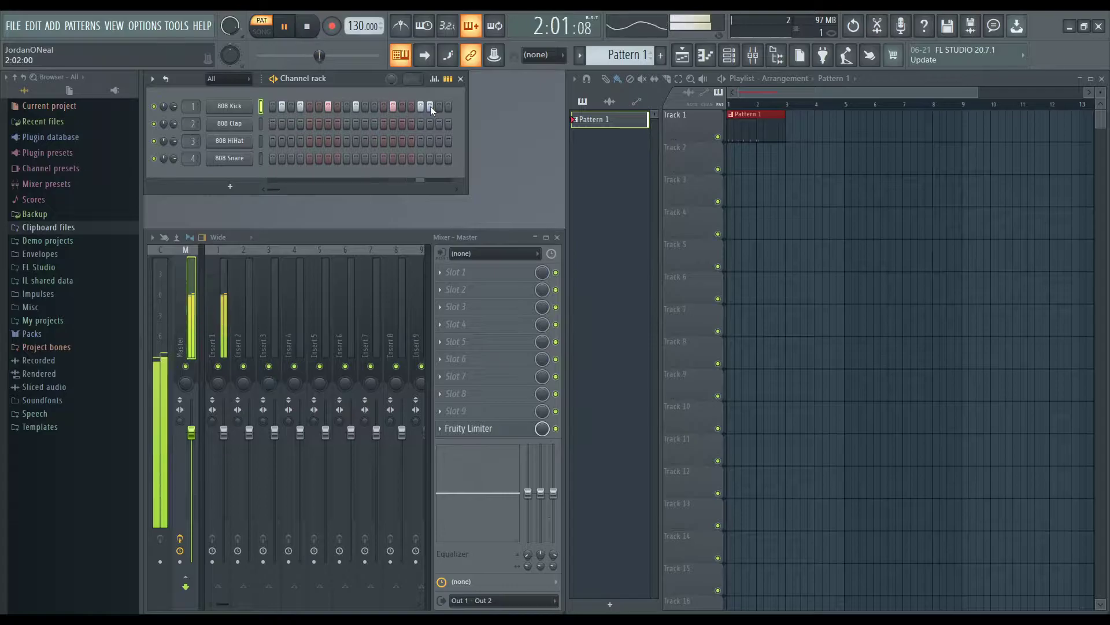
drag(463, 132, 573, 130)
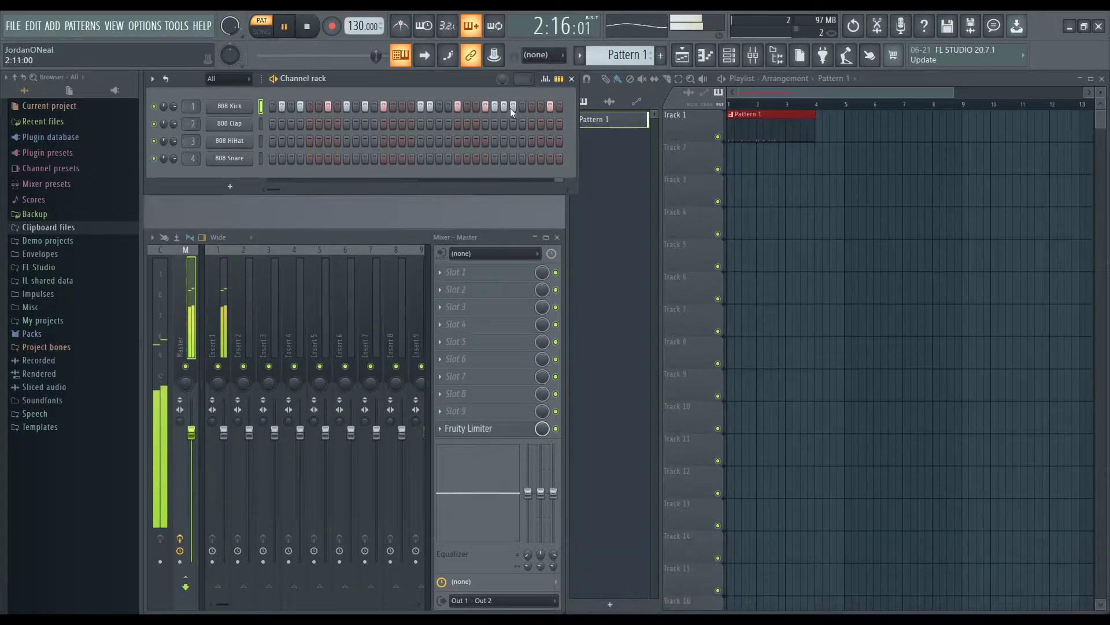
Step: Add clap hits from step 3 across the pattern to its end
click(290, 123)
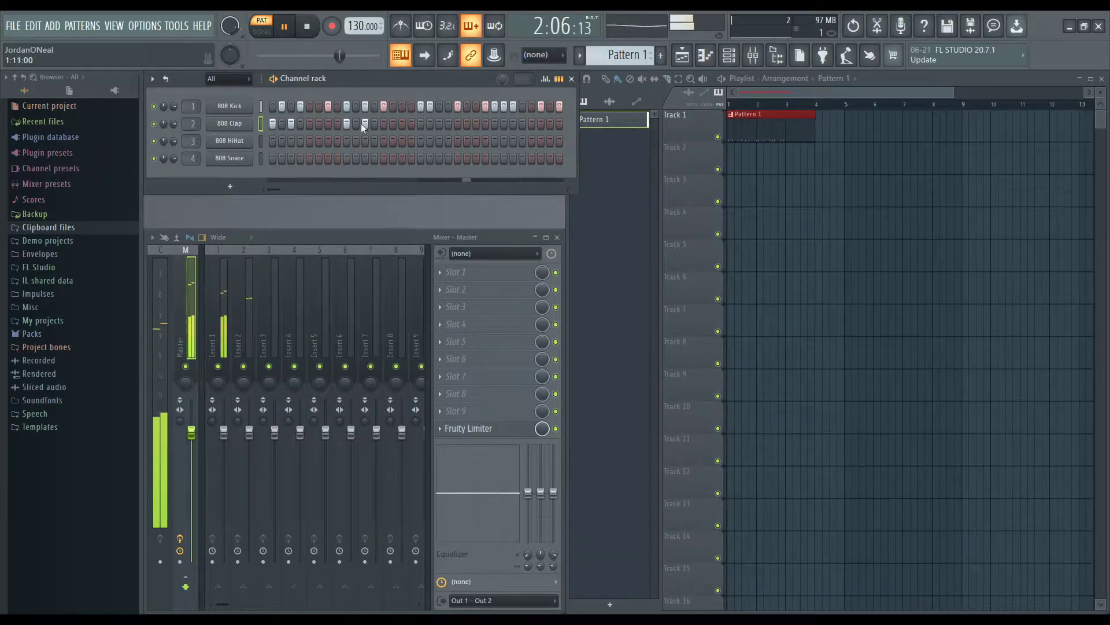
click(430, 123)
click(467, 123)
click(476, 123)
click(485, 123)
click(522, 124)
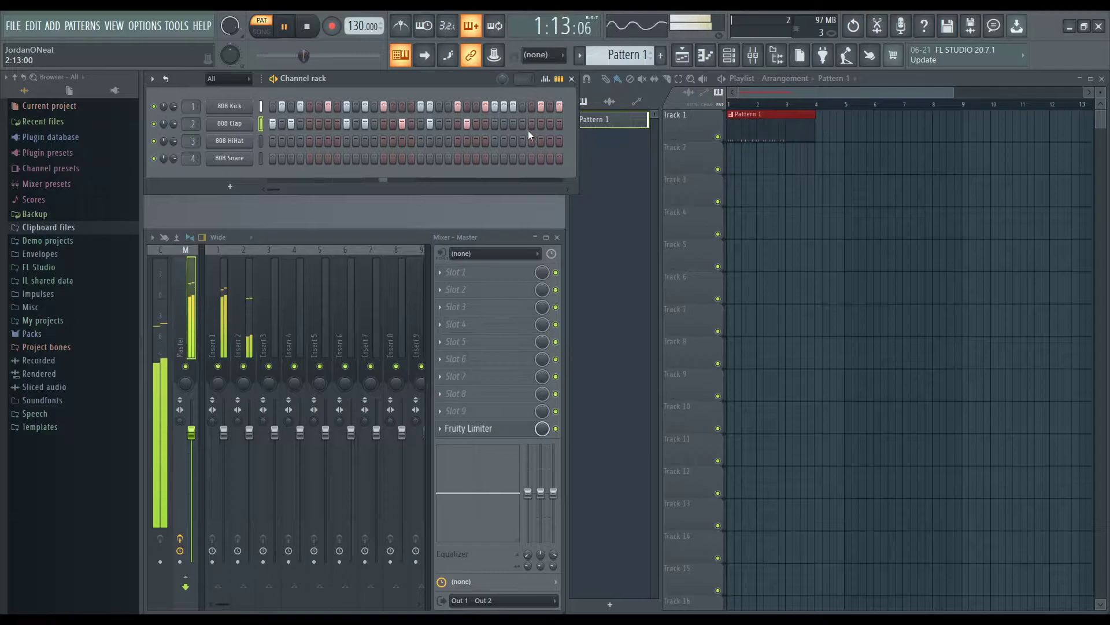
click(513, 123)
click(541, 123)
click(559, 123)
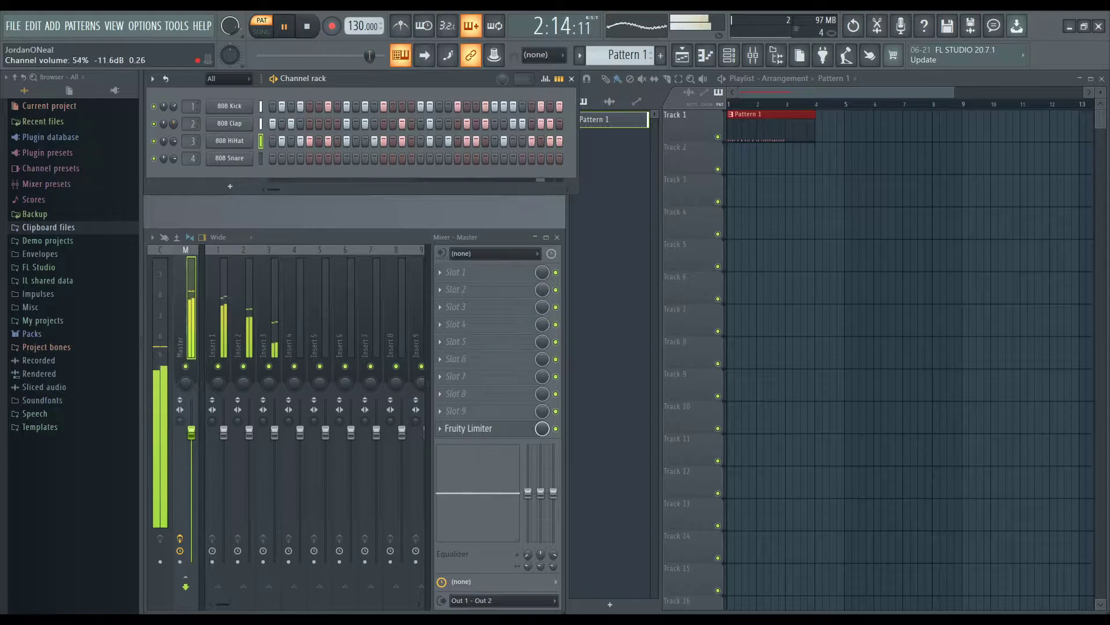
Step: Add four snare hits to Pattern 1
click(273, 158)
click(291, 158)
click(346, 158)
click(393, 158)
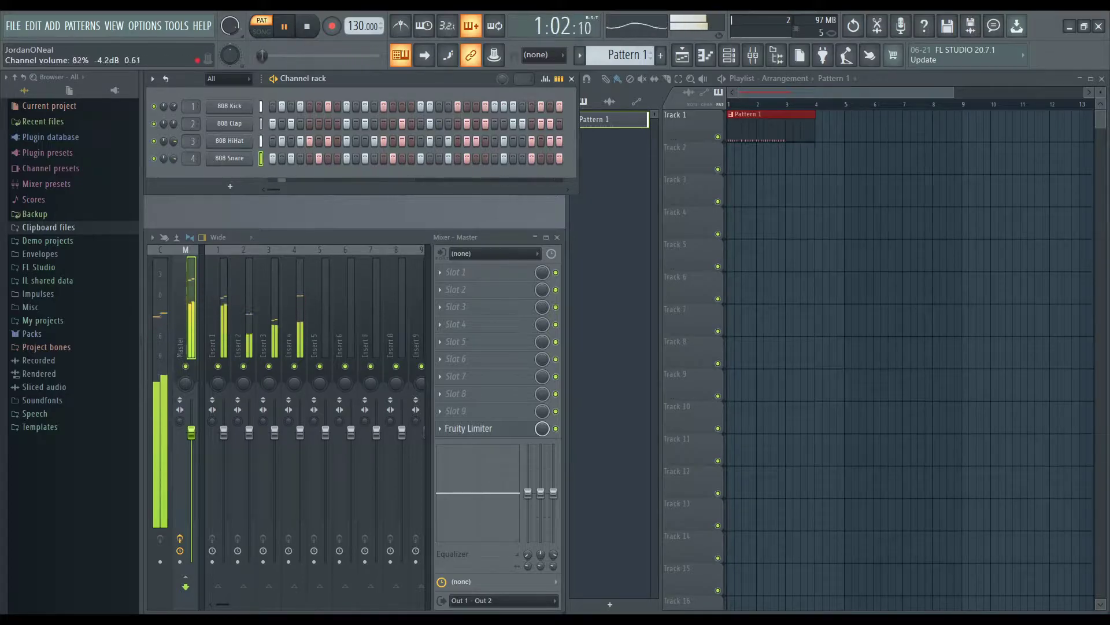
Step: Shorten the Pattern 1 clip, create empty Pattern 2, and raise the master volume
drag(814, 134, 782, 132)
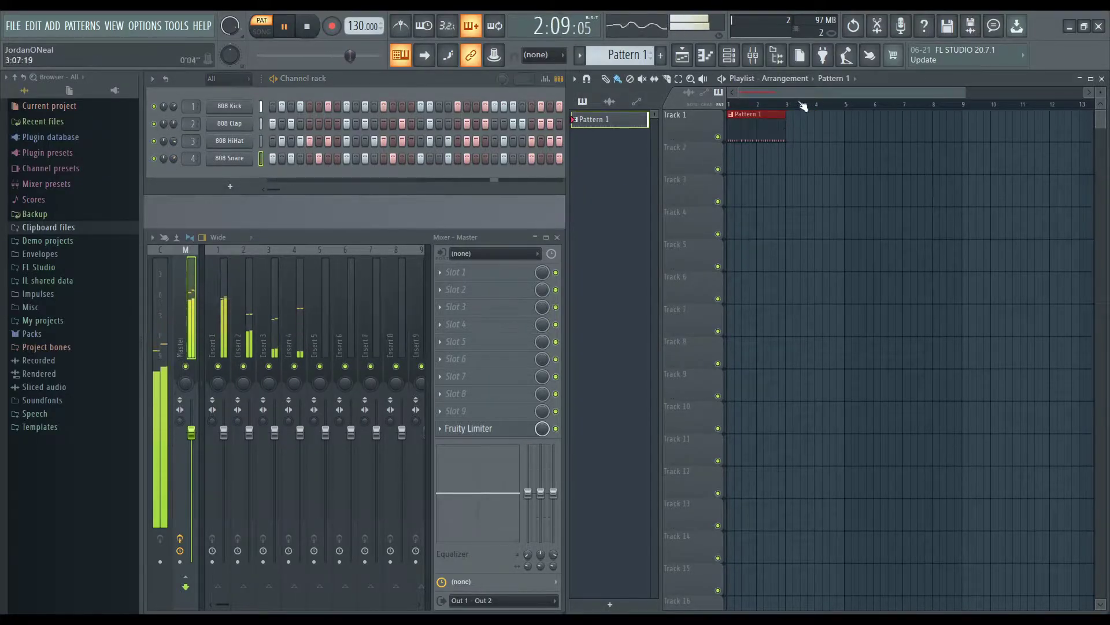
click(661, 55)
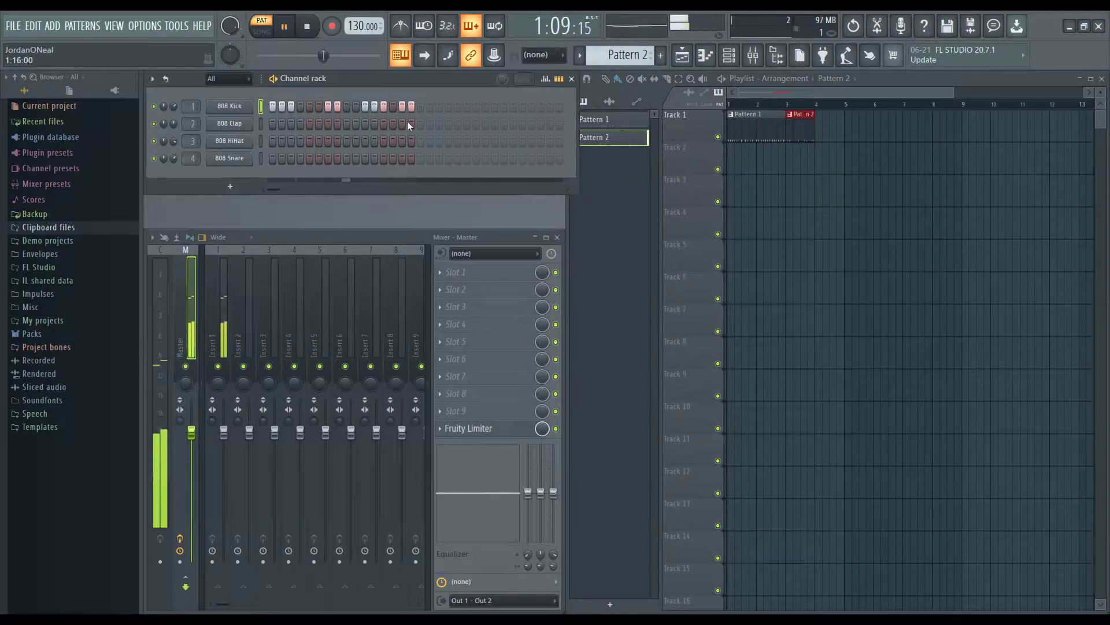
drag(323, 55, 375, 55)
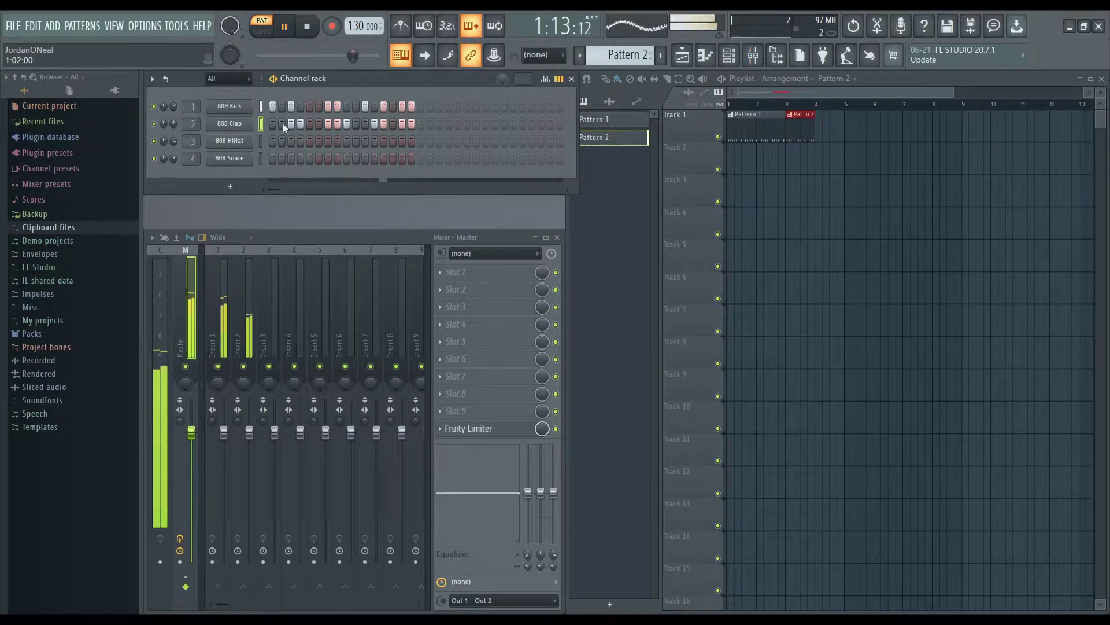
Step: Fill hi-hat steps 1–4 and 8–16, turn down the hi-hat channel, and nudge master volume
drag(272, 141, 300, 140)
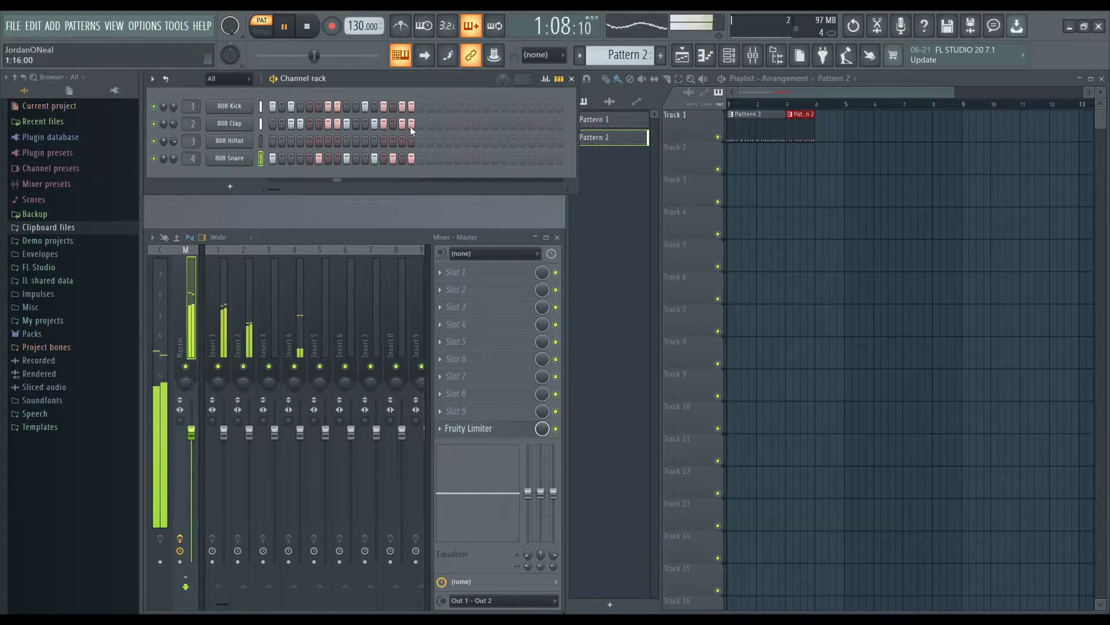
drag(323, 140, 407, 157)
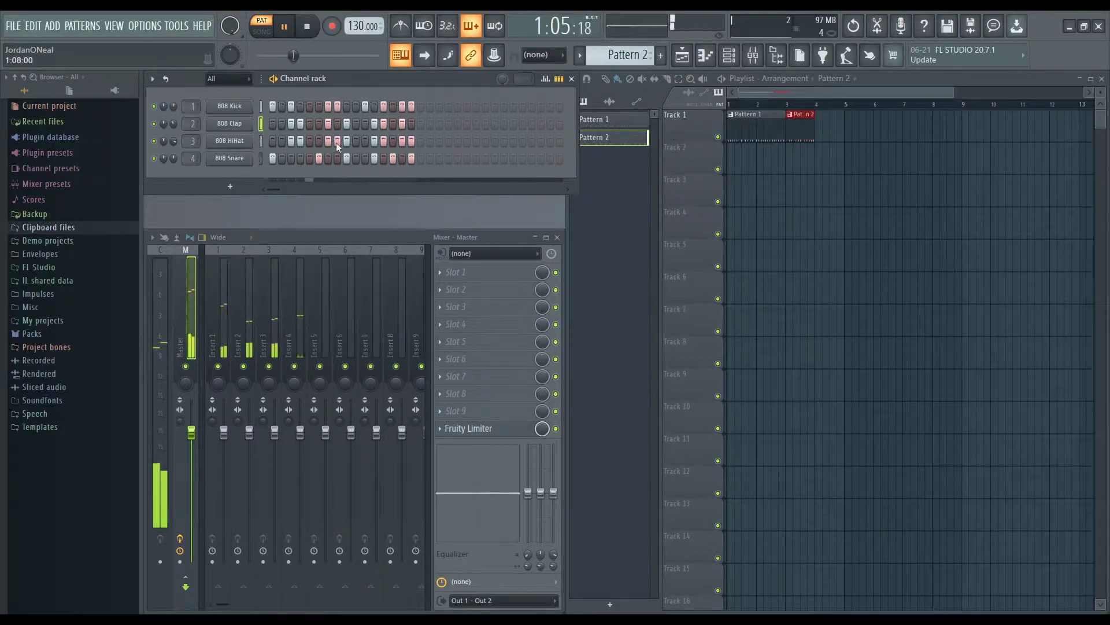
drag(174, 141, 174, 154)
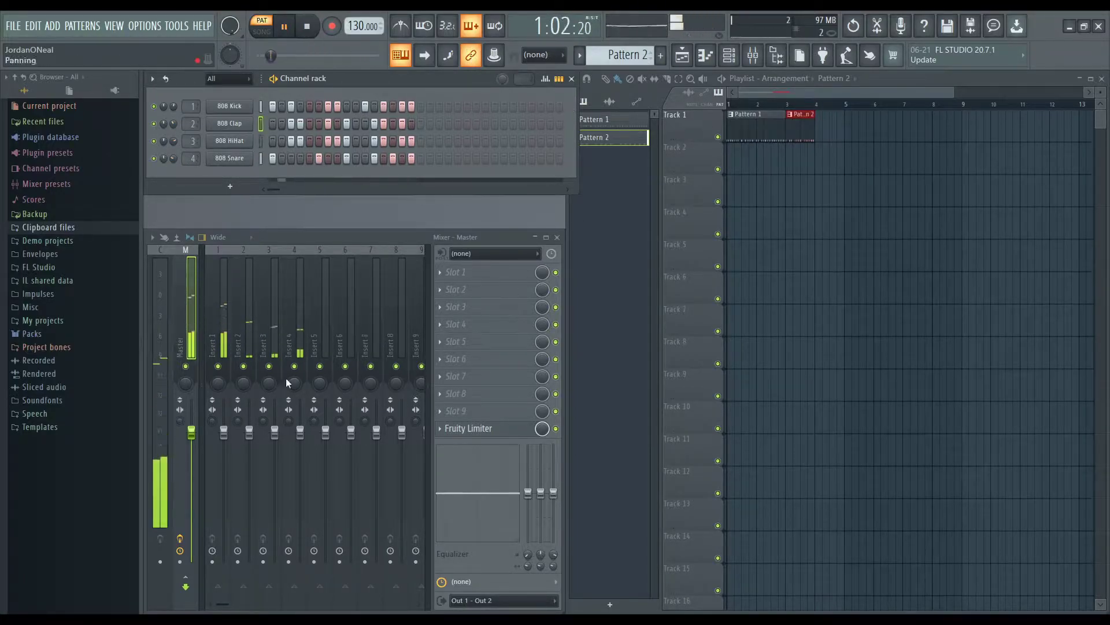
drag(307, 57, 315, 56)
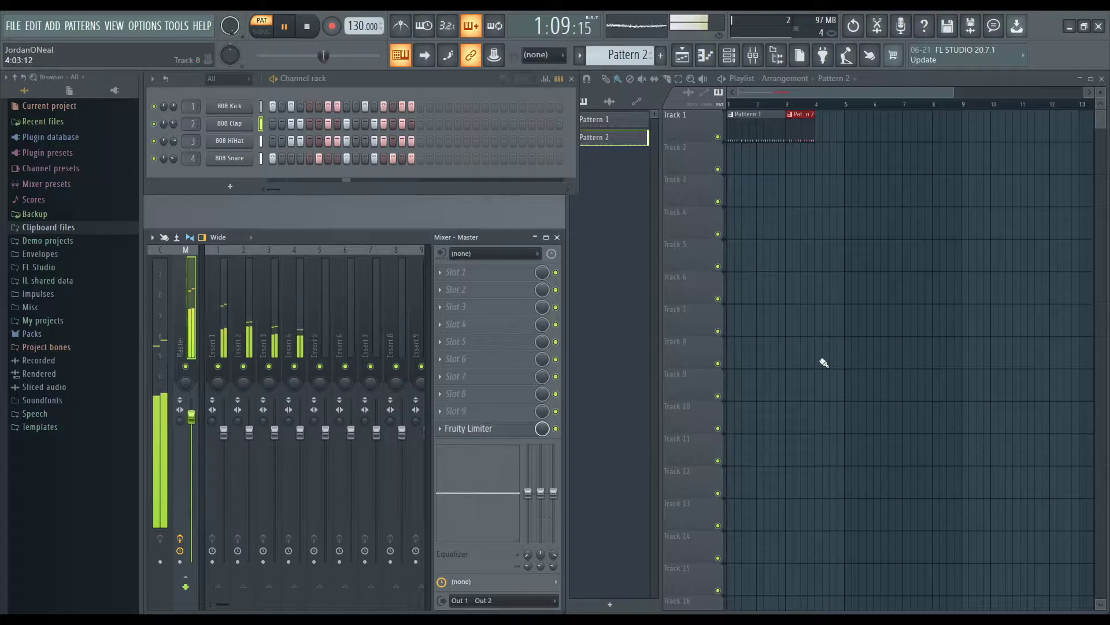
Step: Switch to song mode, play the arrangement from the start, then stop
key(l)
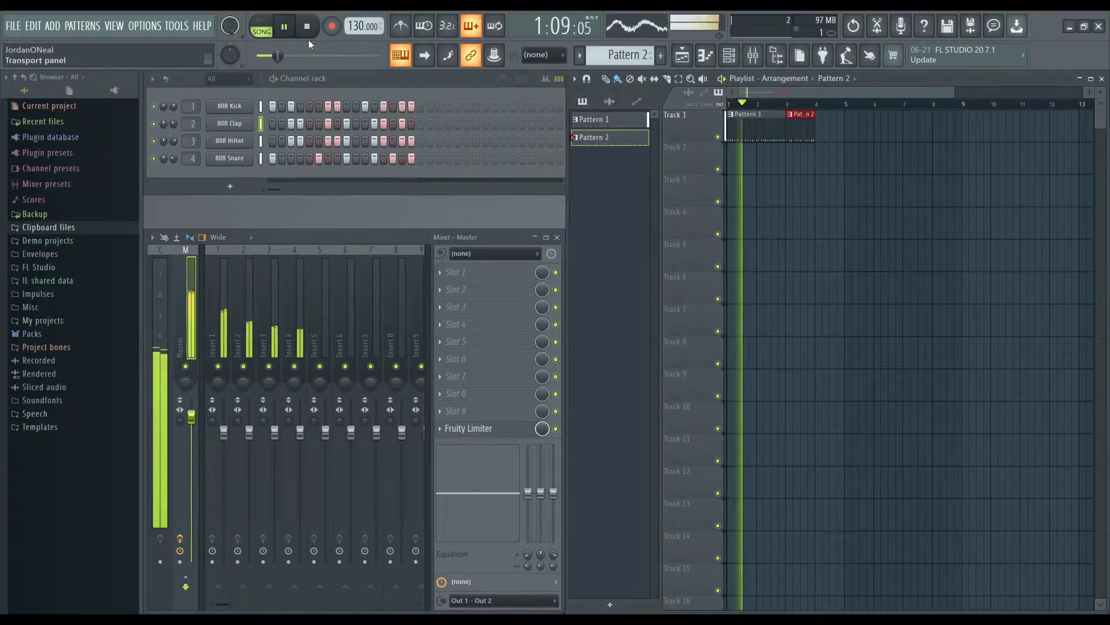
key(space)
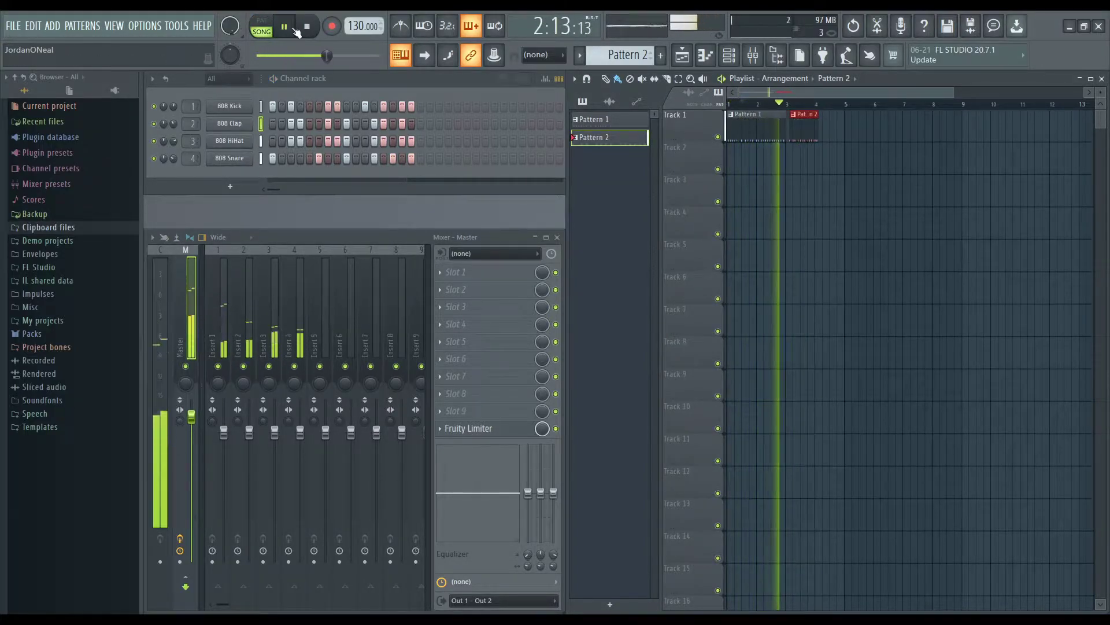
click(307, 26)
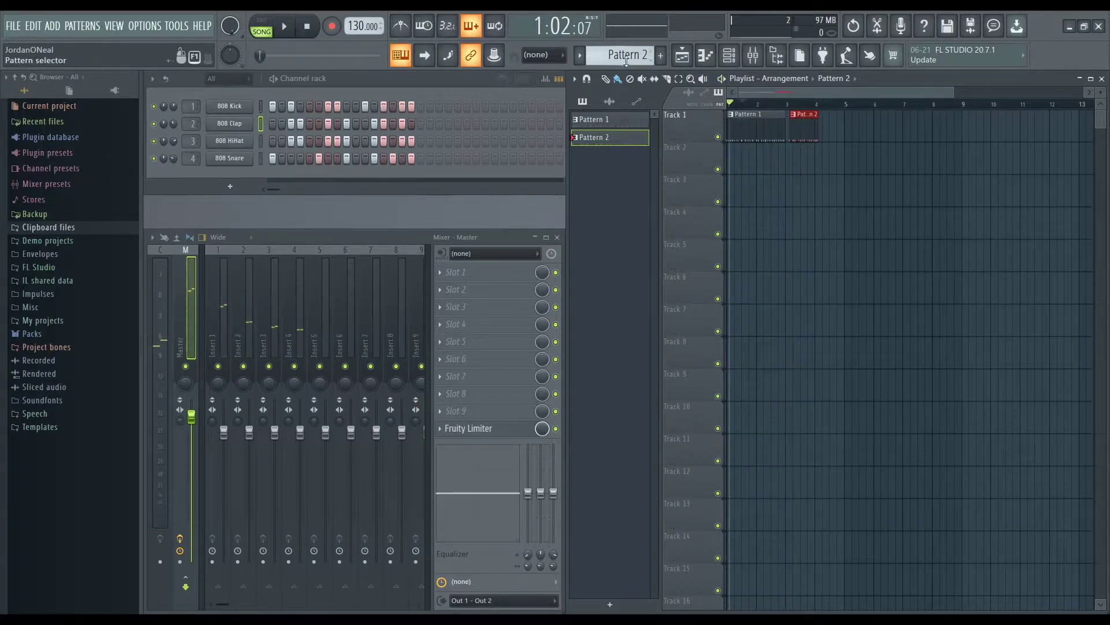
Step: Create Pattern 3 and add snare hits on several steps including 8 and 14
click(660, 55)
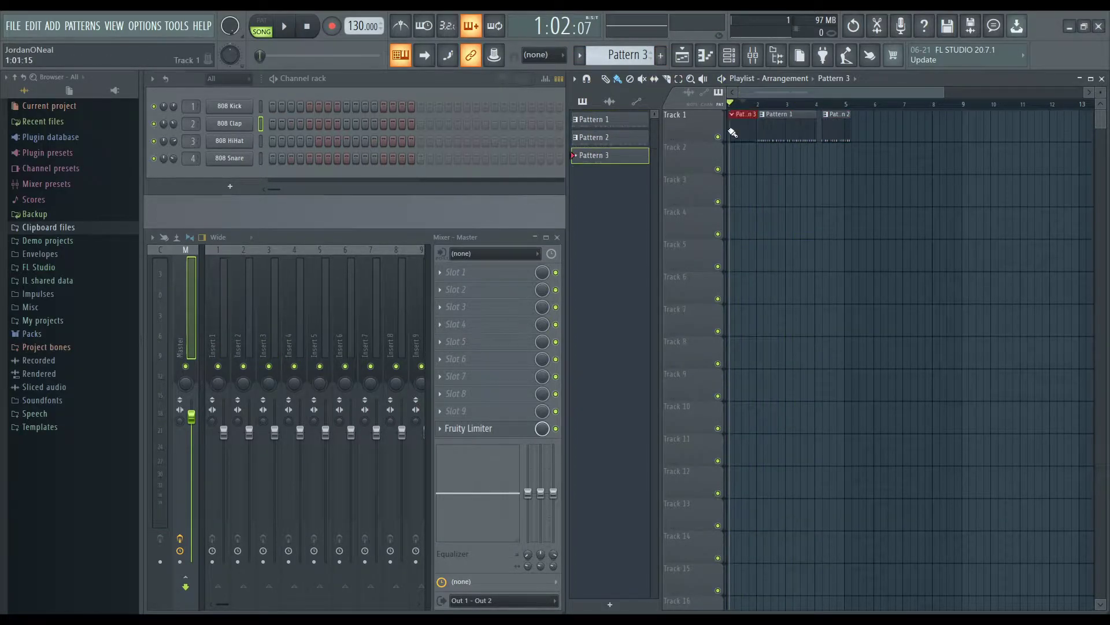
click(319, 158)
key(space)
click(356, 158)
click(291, 158)
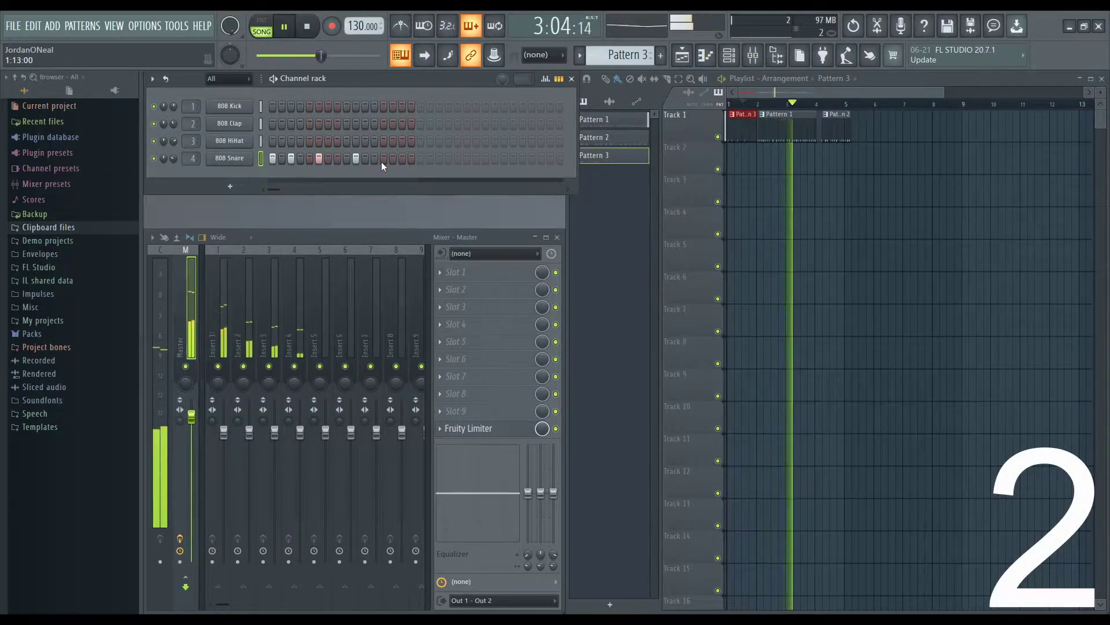
click(392, 159)
click(338, 158)
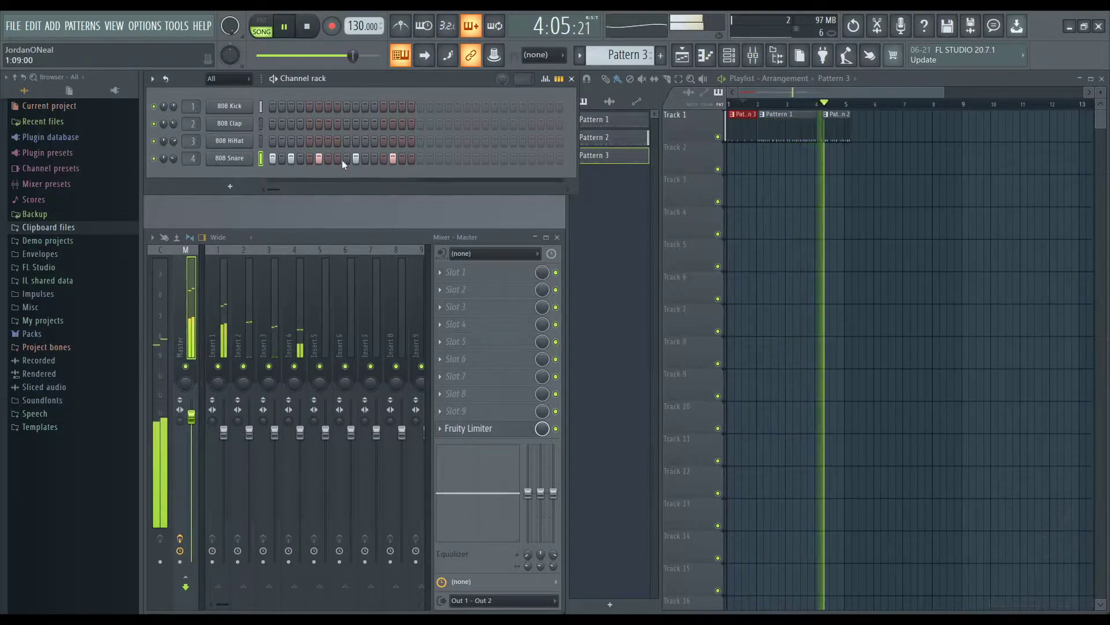
click(374, 158)
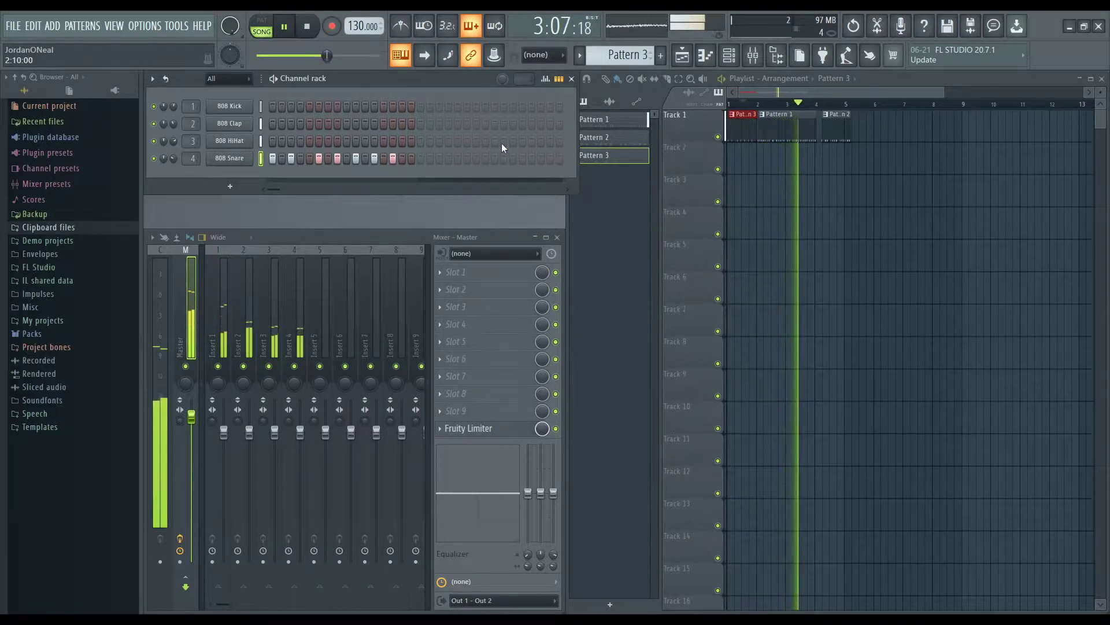
Step: Clear every clap hit from Pattern 1
click(763, 132)
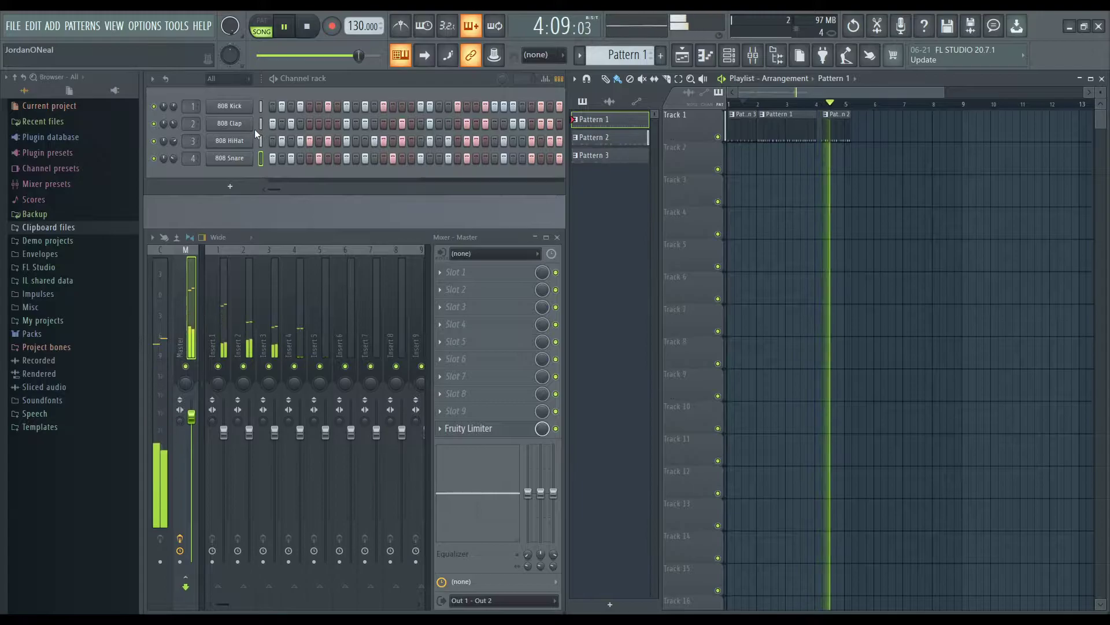
drag(275, 124, 567, 125)
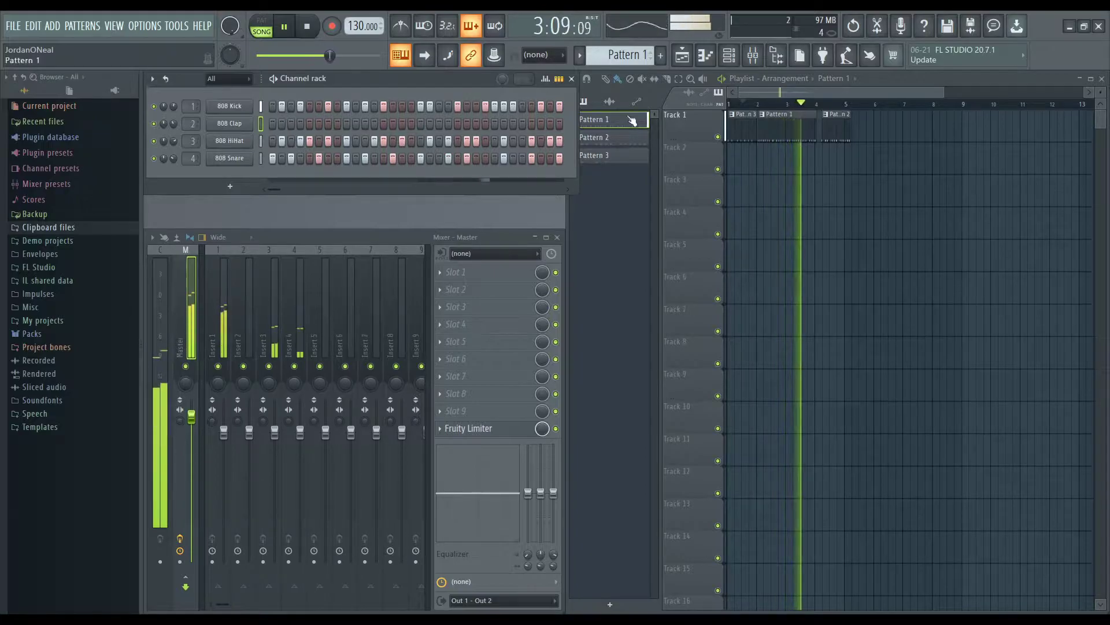
click(835, 125)
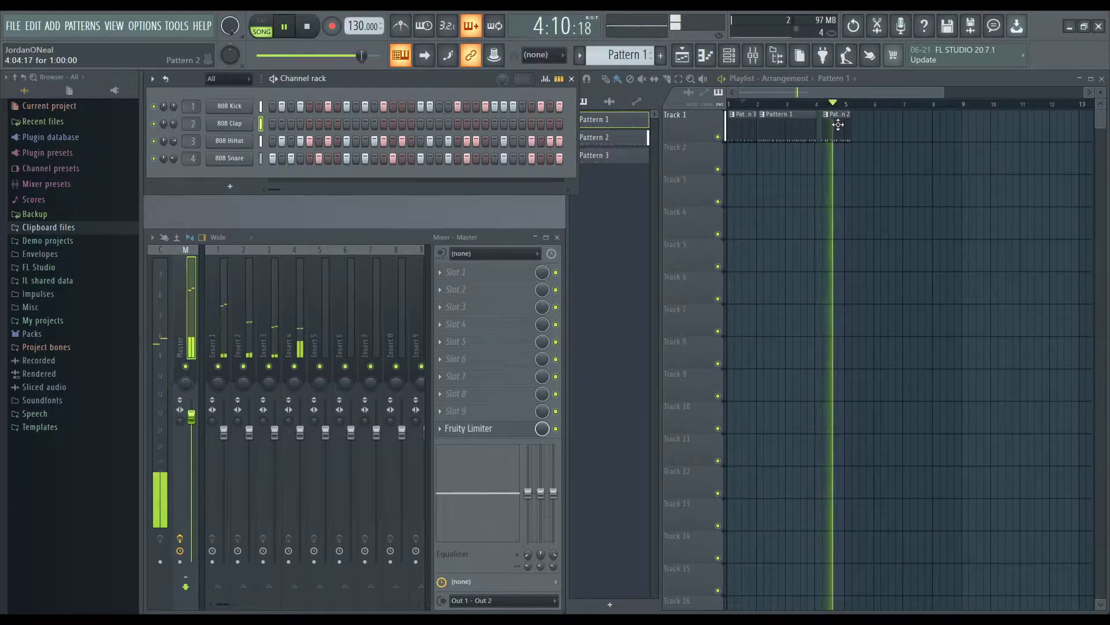
Step: Add a run of hi-hat steps to Pattern 3
click(610, 155)
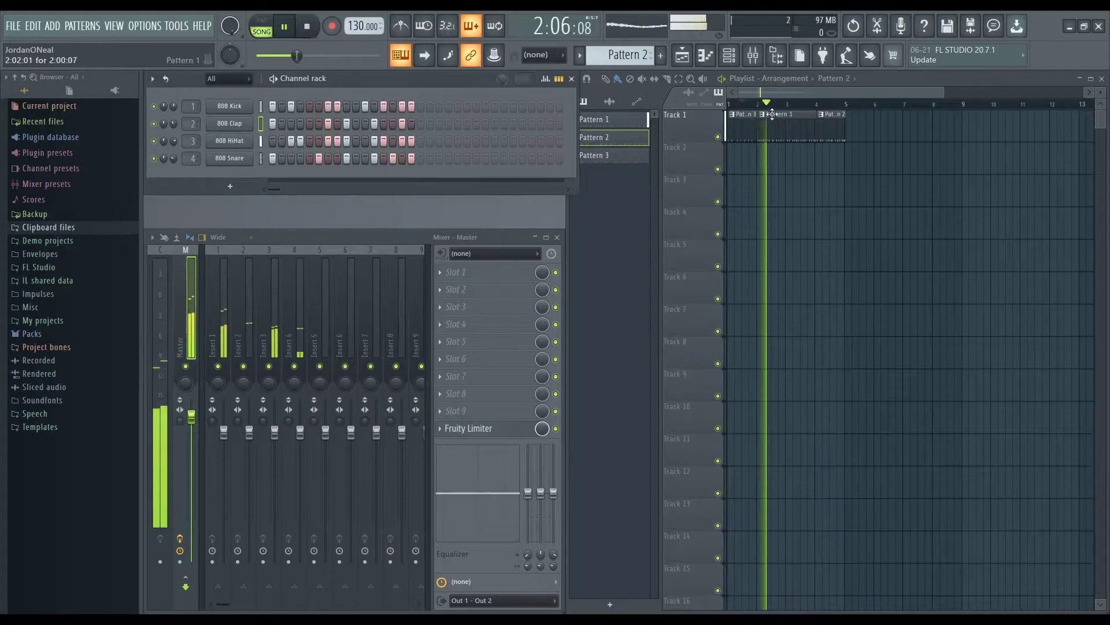
drag(274, 141, 412, 141)
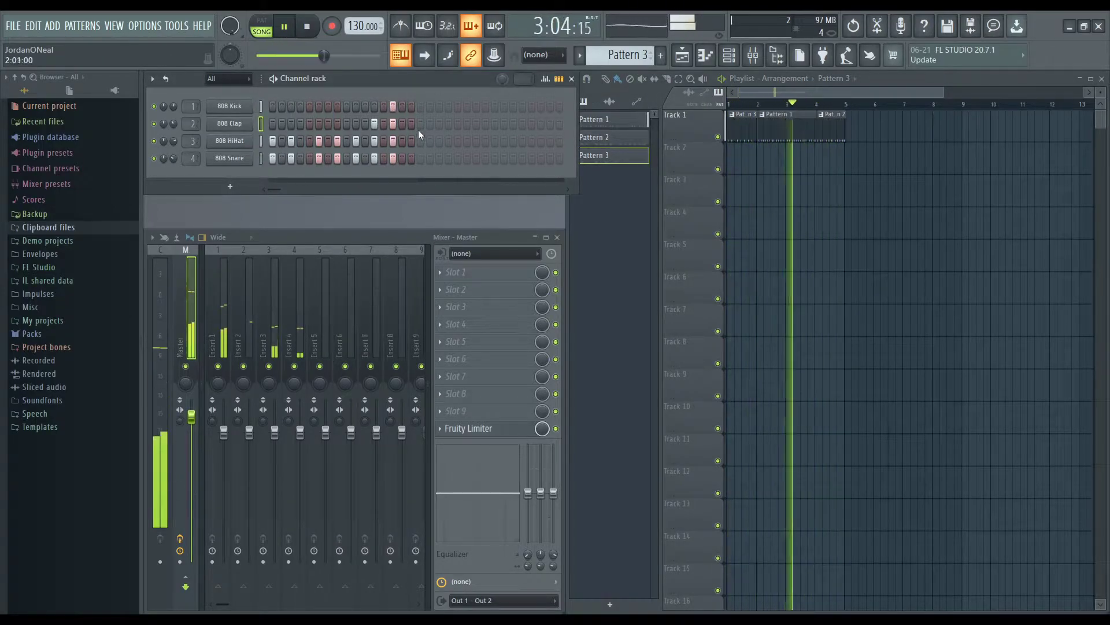
click(601, 119)
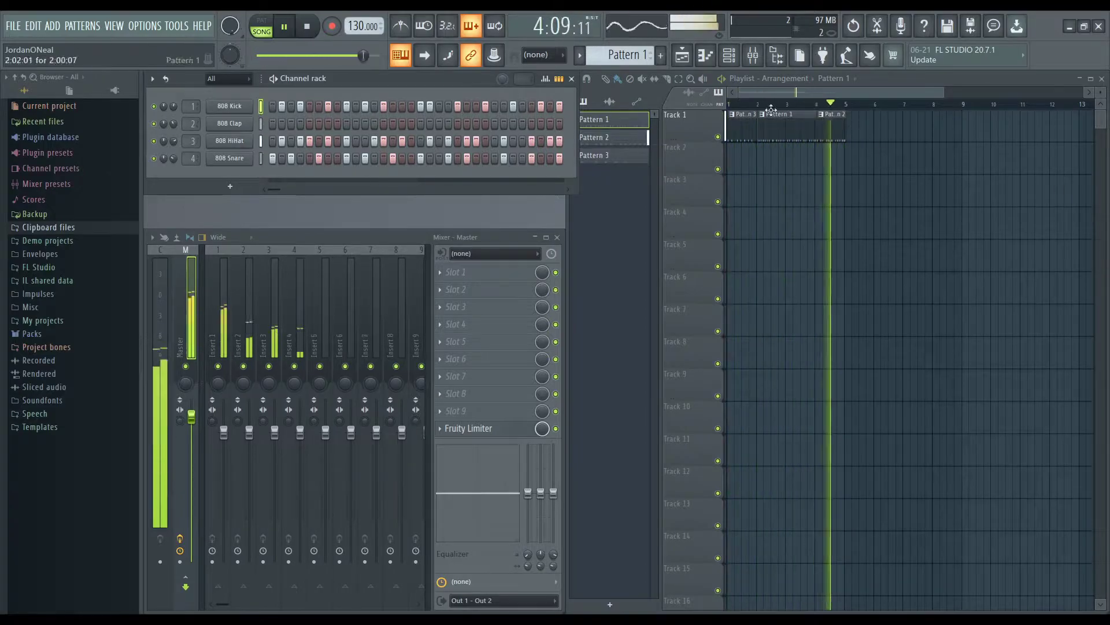
Step: Create Pattern 4 and place its clip on Track 1 near bar 6
click(611, 155)
key(F4)
click(850, 114)
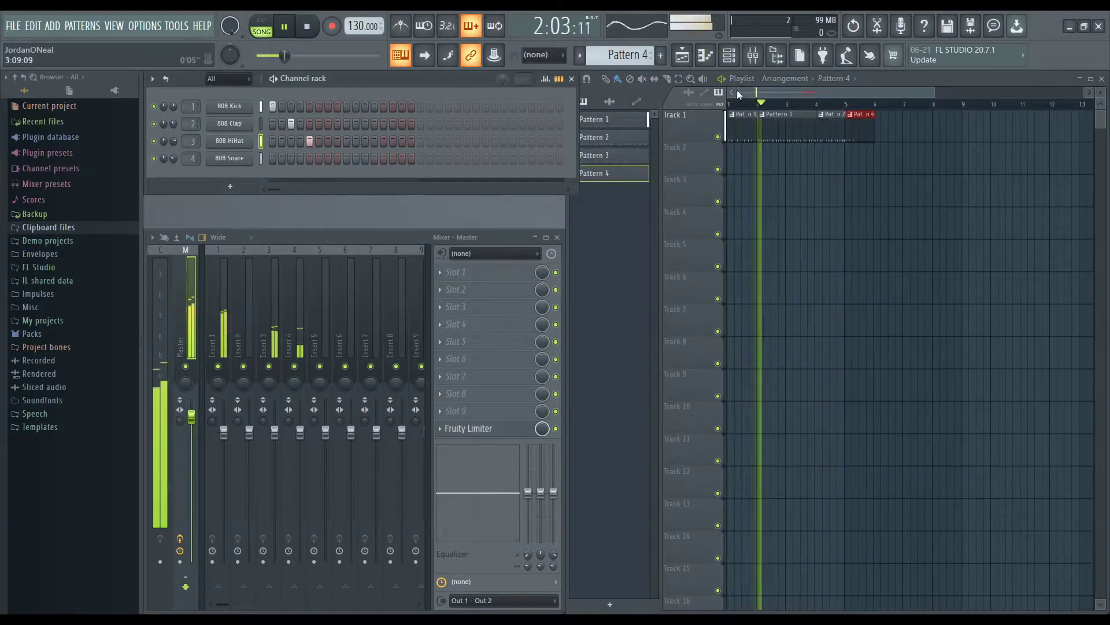
key(l)
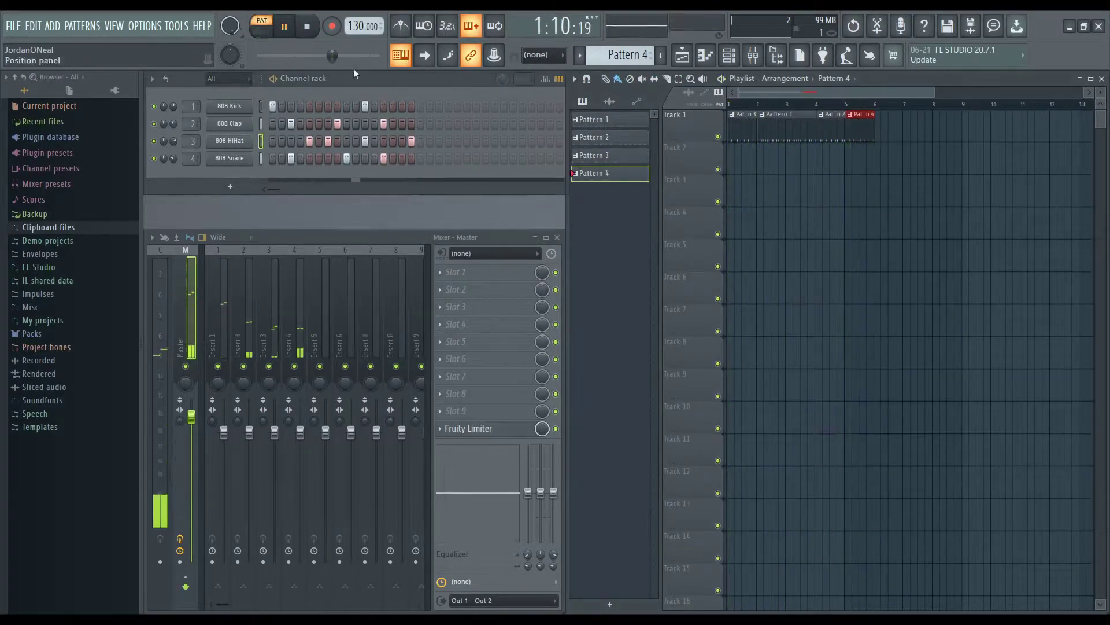
click(890, 132)
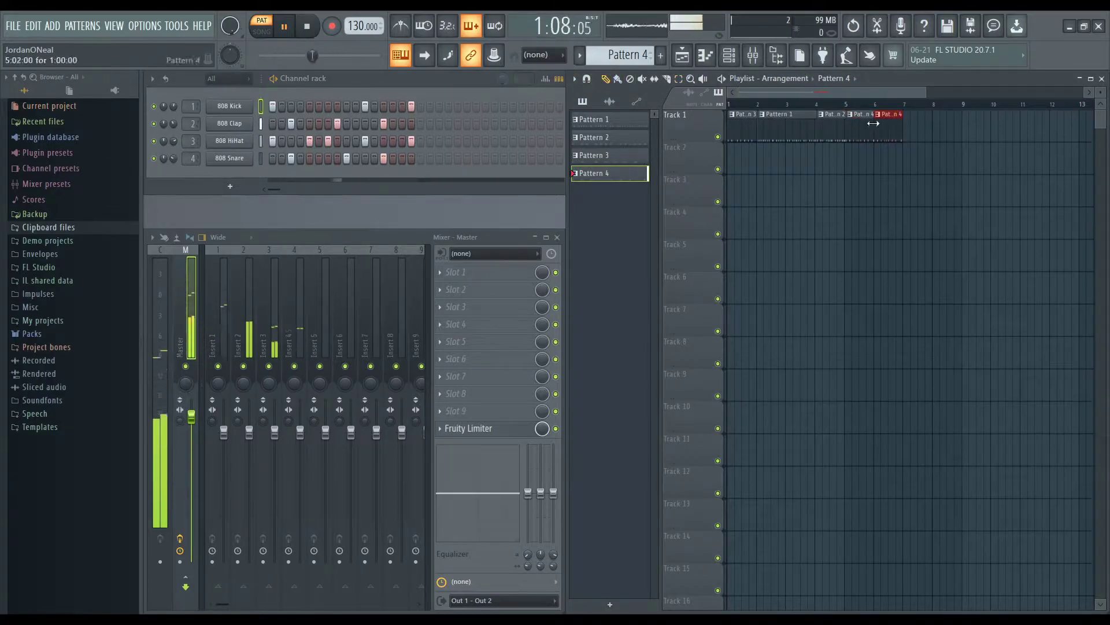
scroll(883, 149, up, 3)
scroll(750, 109, down, 1)
scroll(978, 160, down, 2)
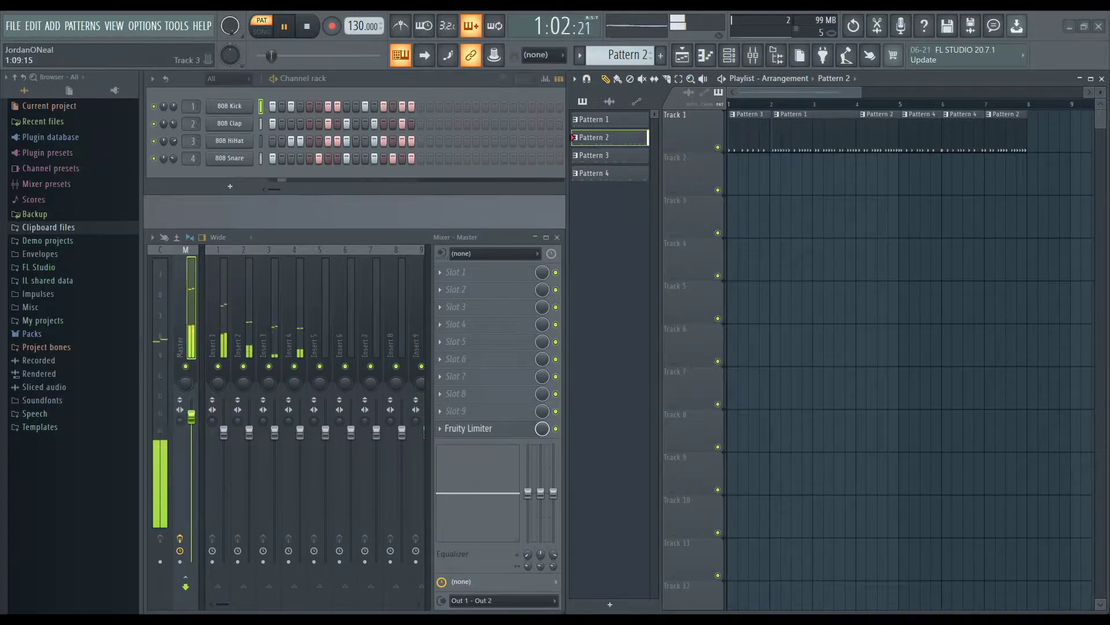
Step: Play the whole arrangement and turn on beat steps in Pattern 4
key(l)
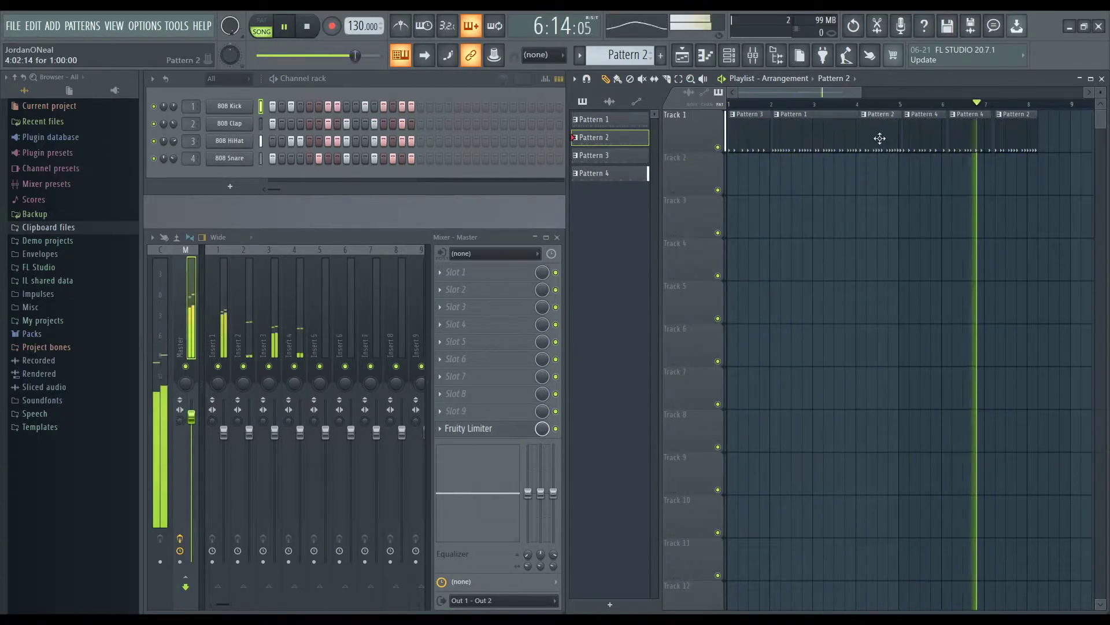
click(399, 159)
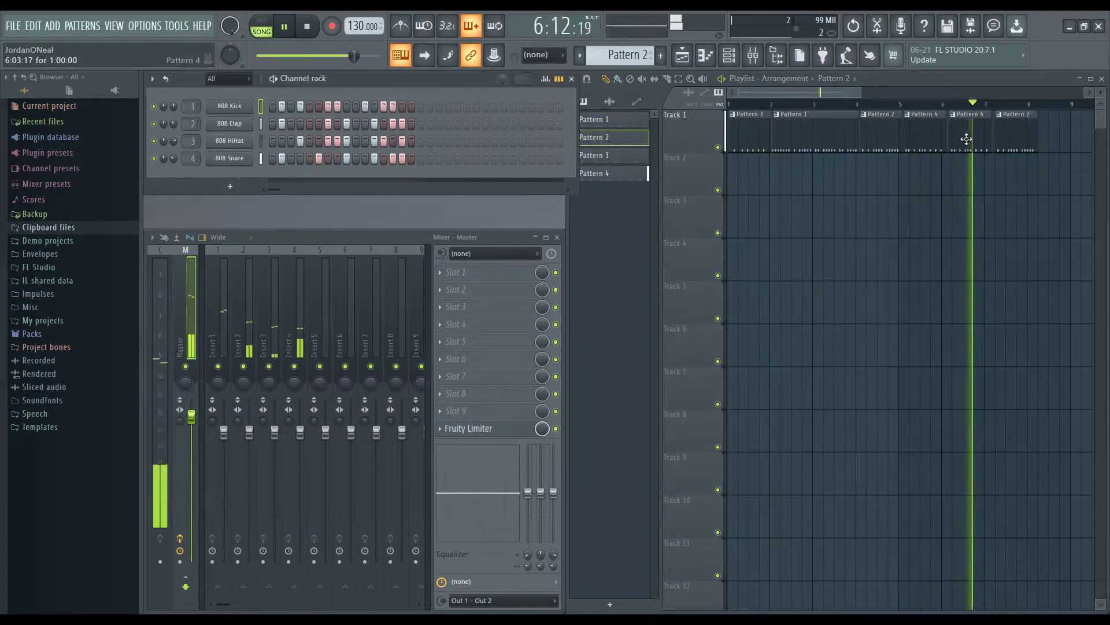
click(607, 172)
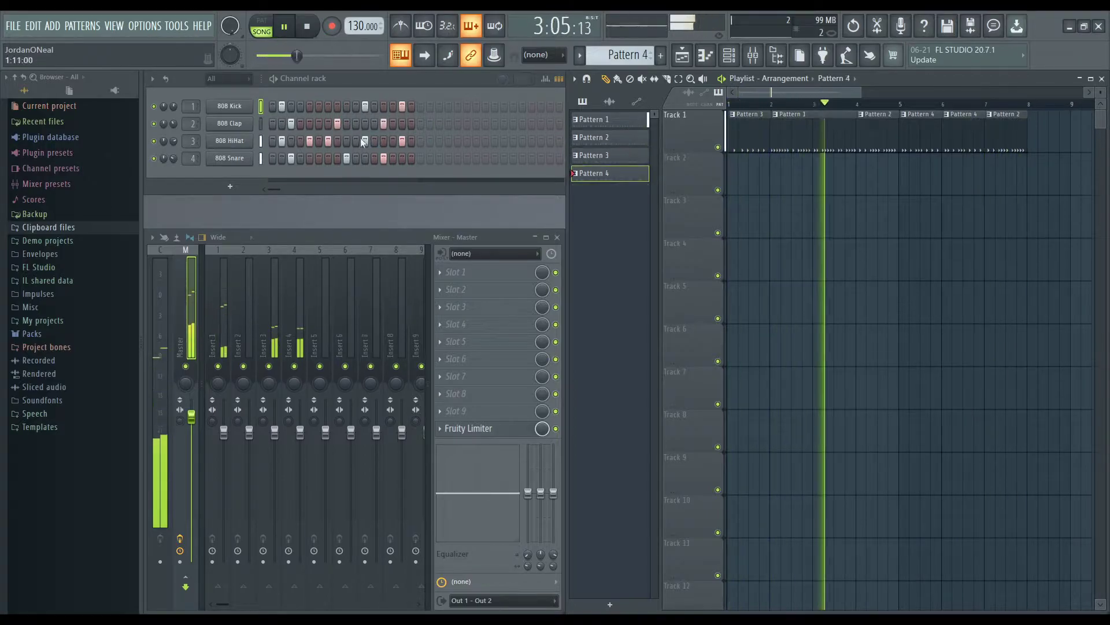
click(272, 122)
mouse_move(297, 56)
mouse_down()
mouse_move(363, 55)
mouse_move(300, 56)
mouse_up()
Step: Finish Pattern 4, then create Pattern 5 with clap, hi-hat and snare steps
click(318, 141)
key(F4)
click(328, 141)
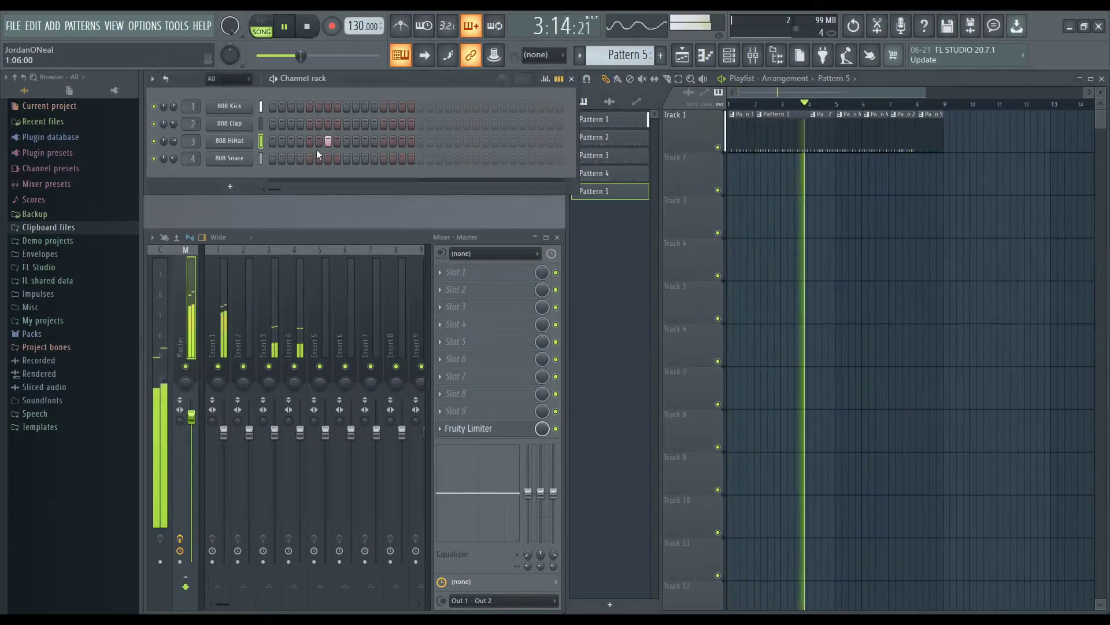
click(301, 122)
click(347, 123)
click(318, 157)
click(365, 157)
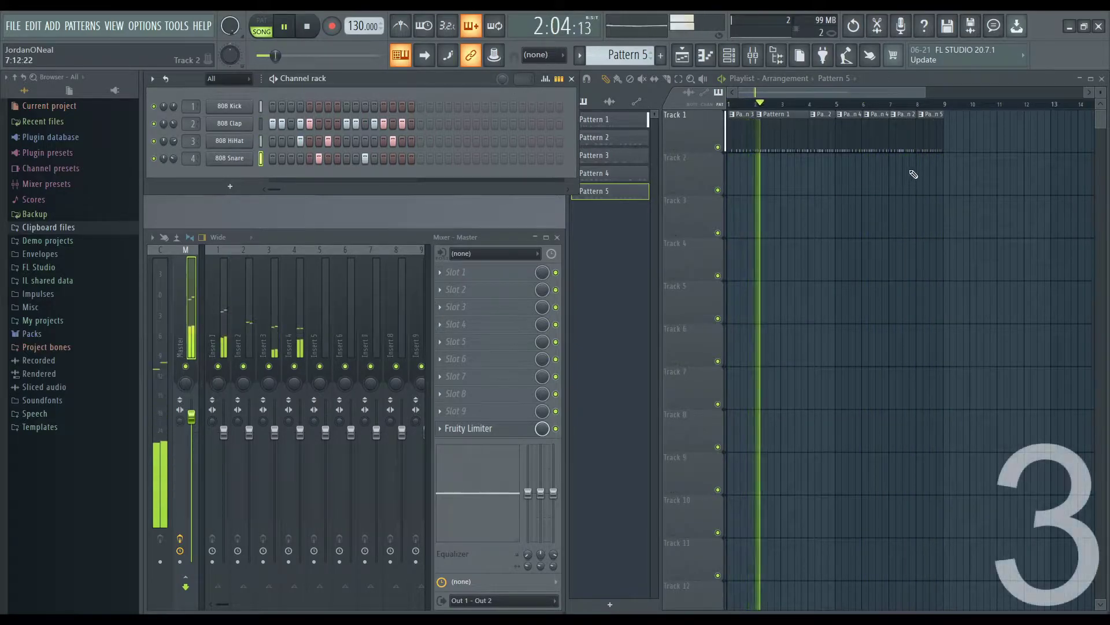
click(402, 157)
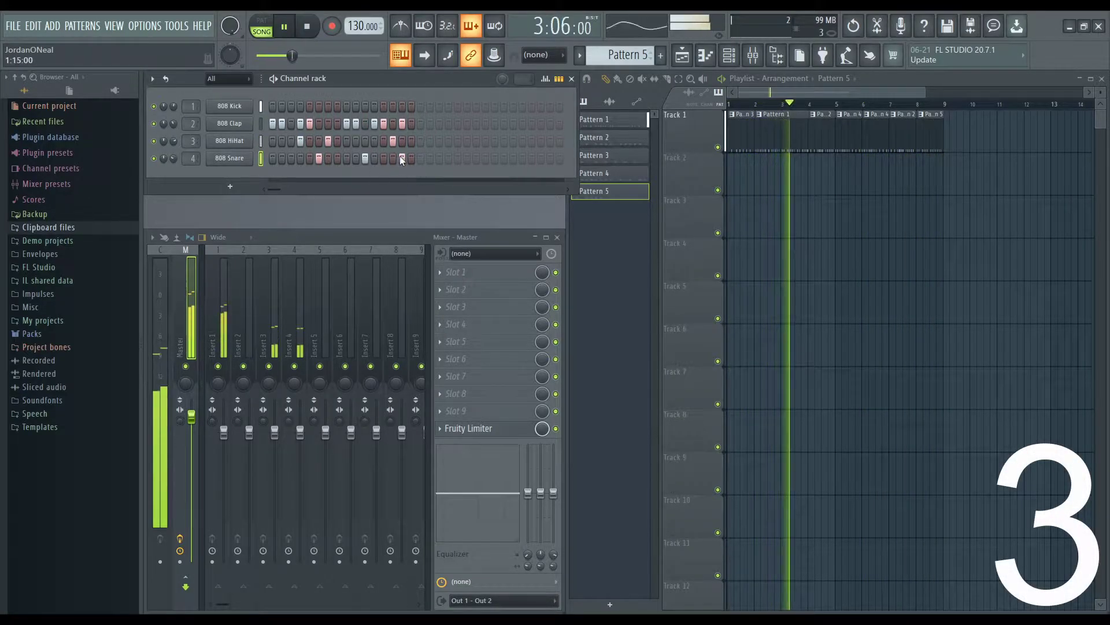
Step: Place two Pattern 5 clips and a Pattern 2 clip at the end of Track 1
click(955, 137)
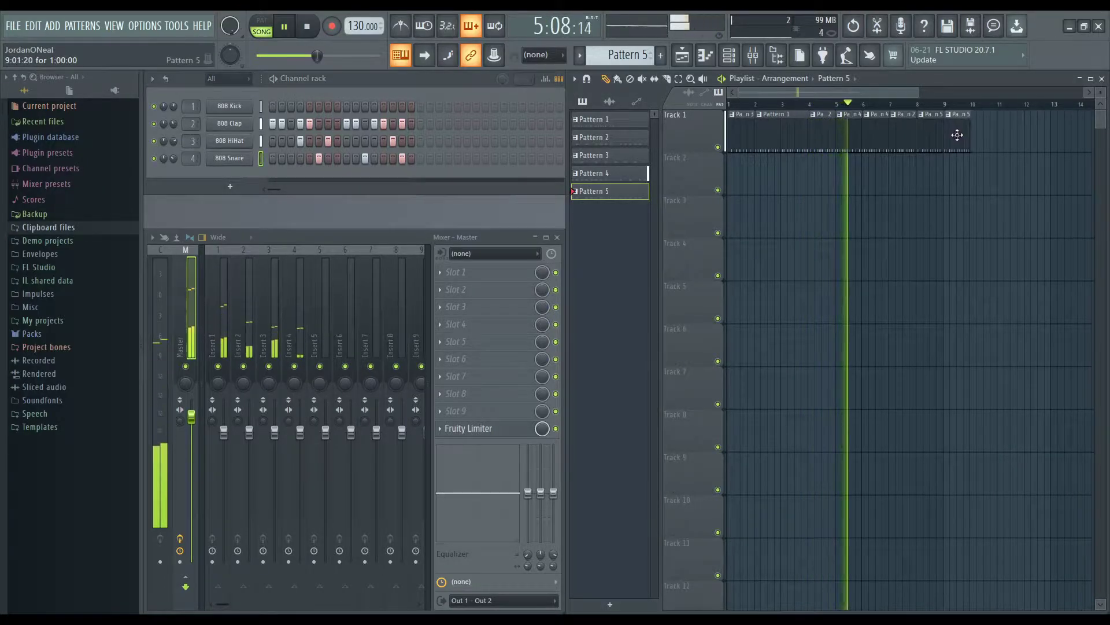
click(975, 135)
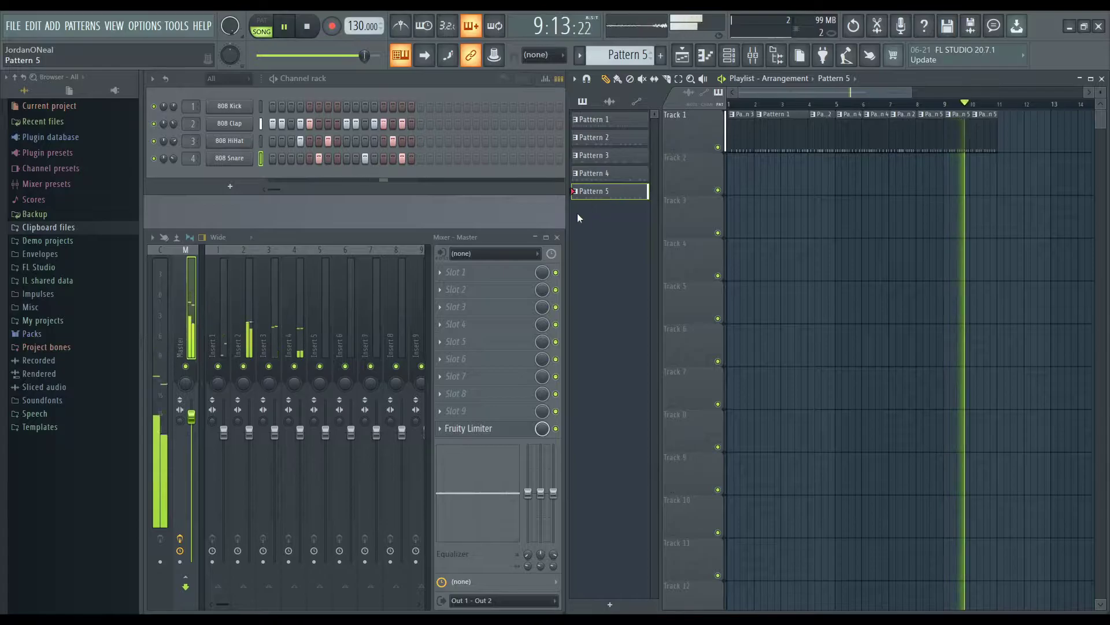
click(593, 173)
click(604, 155)
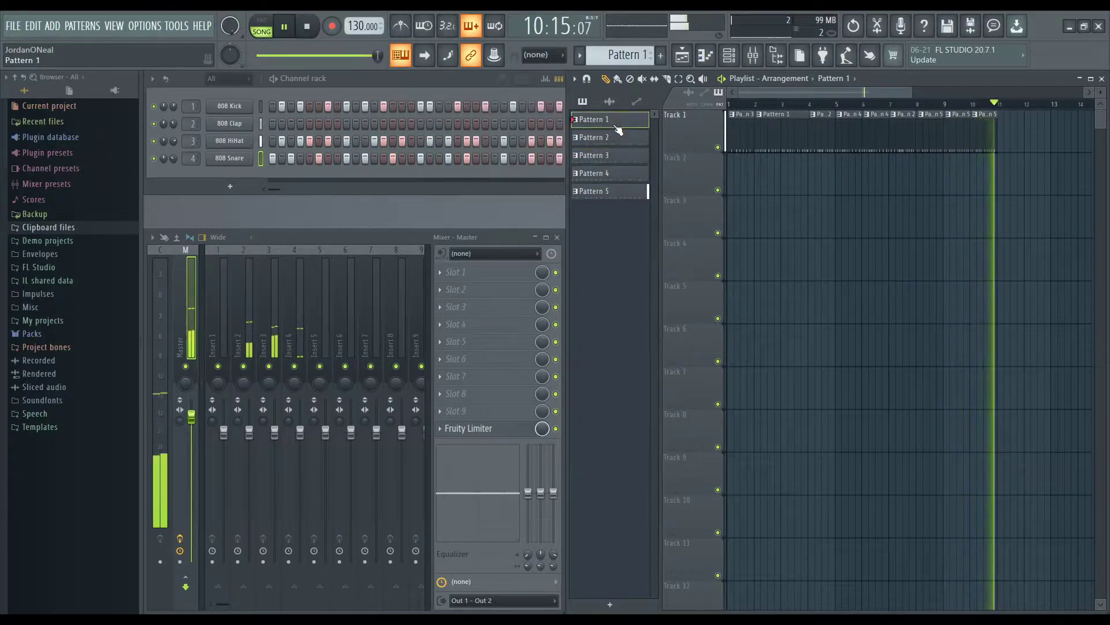
click(616, 136)
click(1009, 139)
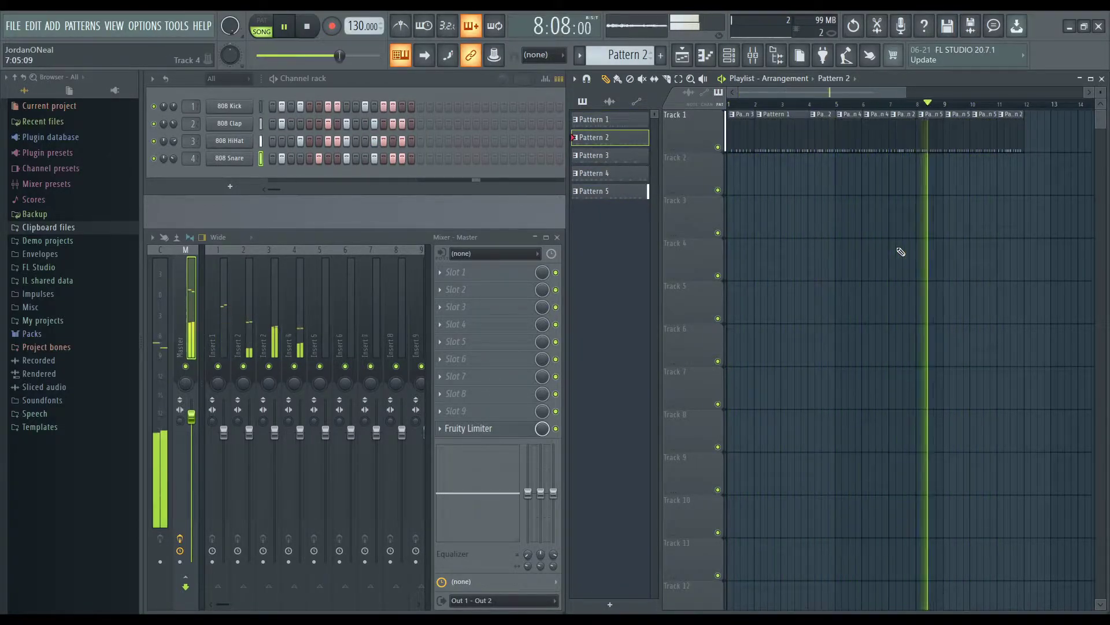
Step: Create Pattern 6 with kick, clap, hi-hat and snare steps
key(F4)
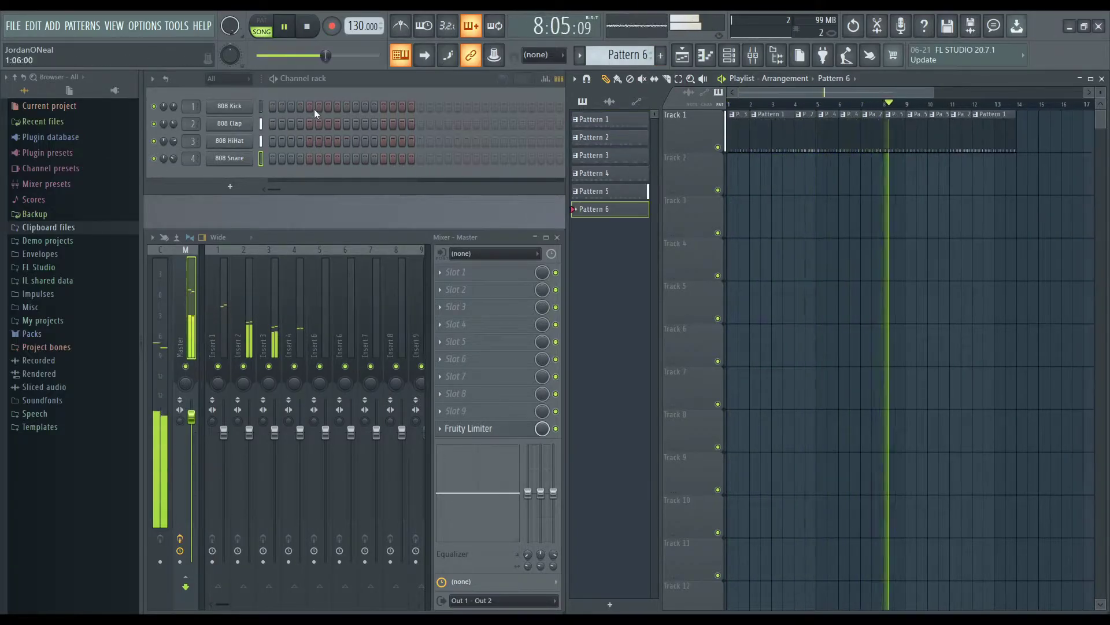
click(311, 144)
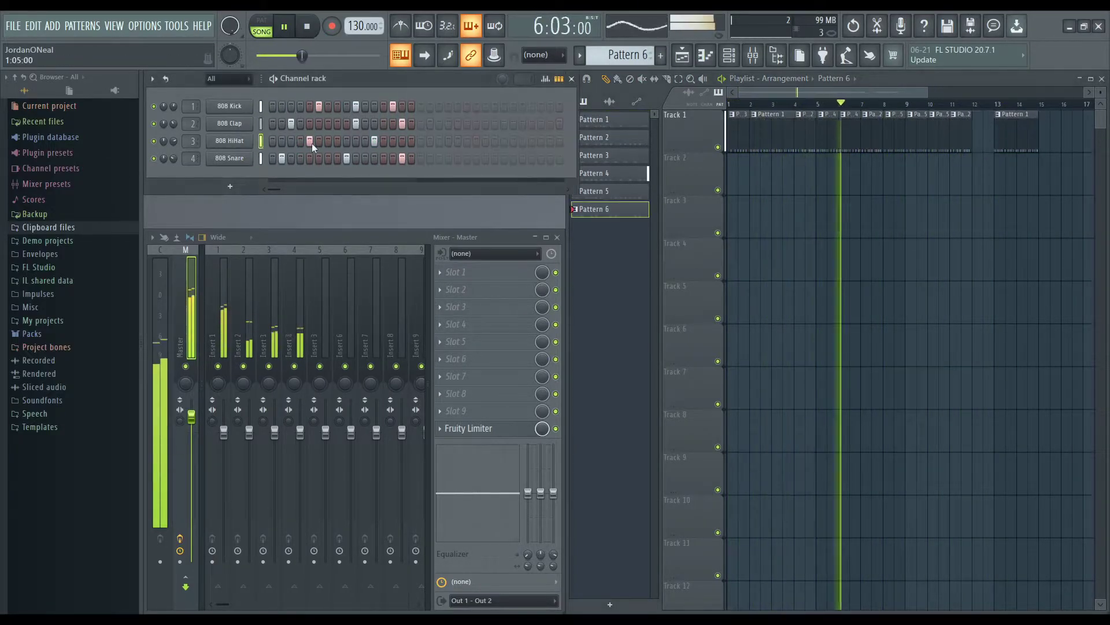
click(281, 106)
click(300, 106)
click(282, 141)
drag(384, 123, 392, 123)
click(383, 157)
click(983, 114)
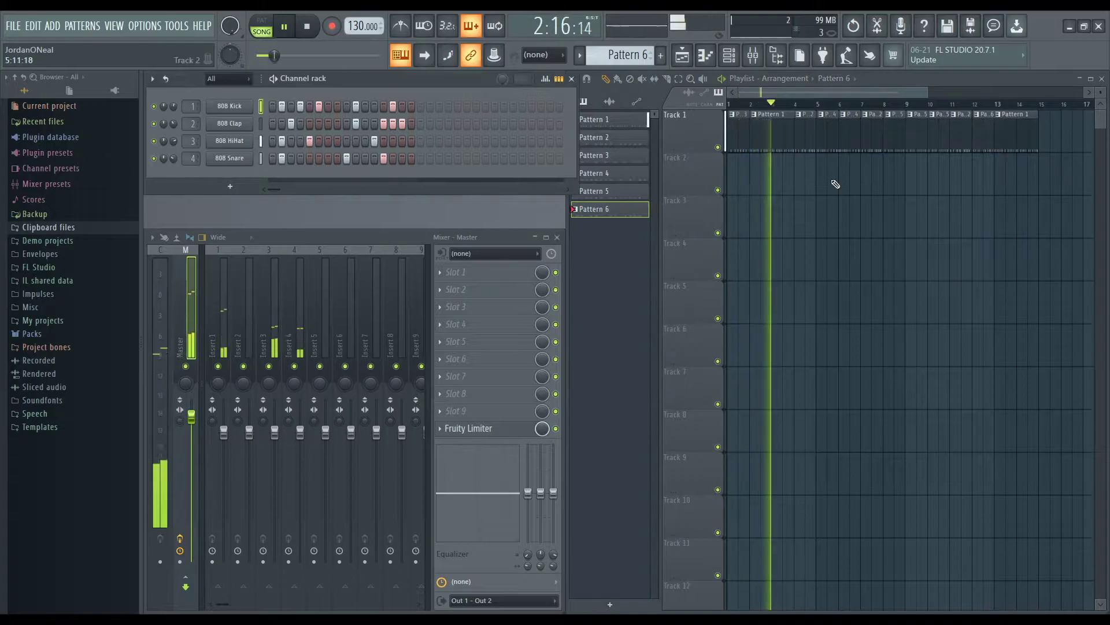
Step: Create Pattern 7 at the end of Track 1 and add a Pattern 2 clip near bar 14
key(F4)
click(1052, 114)
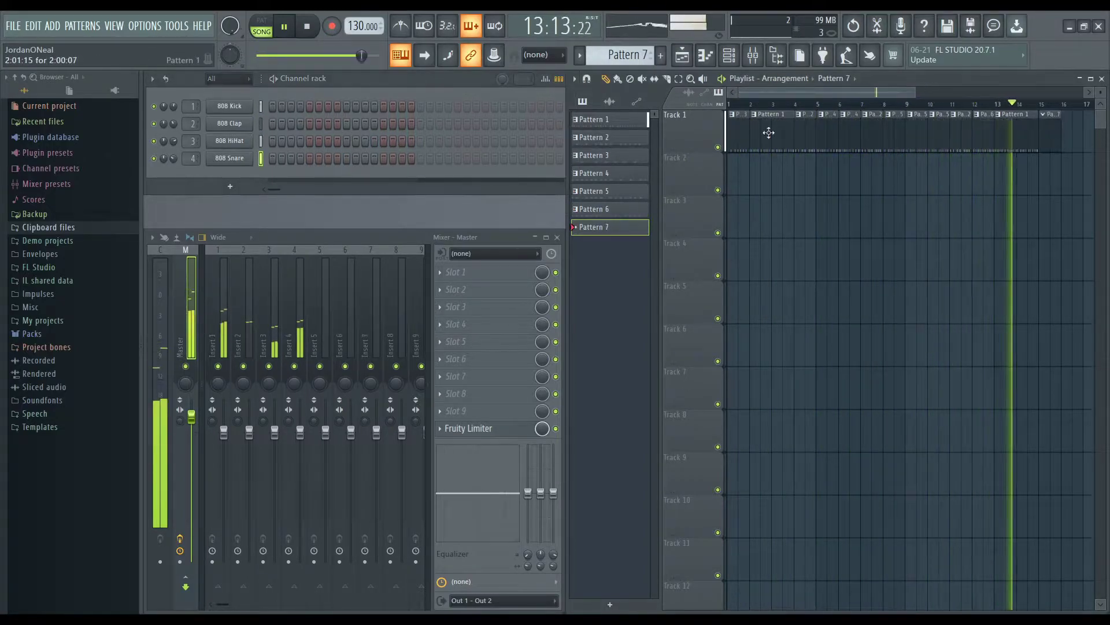
click(1009, 134)
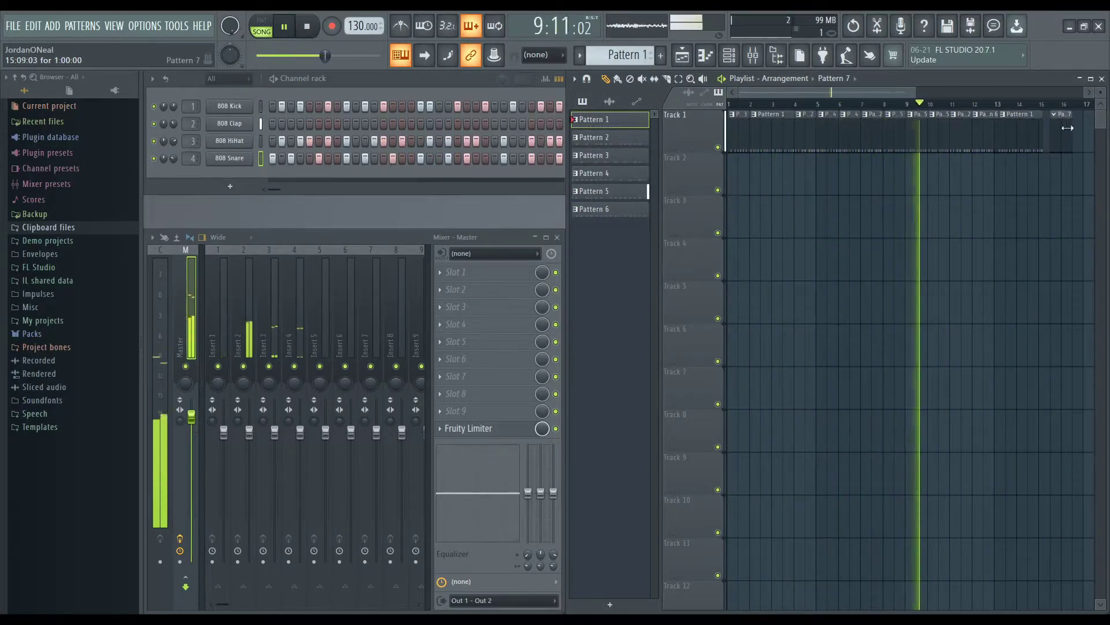
click(988, 133)
click(928, 106)
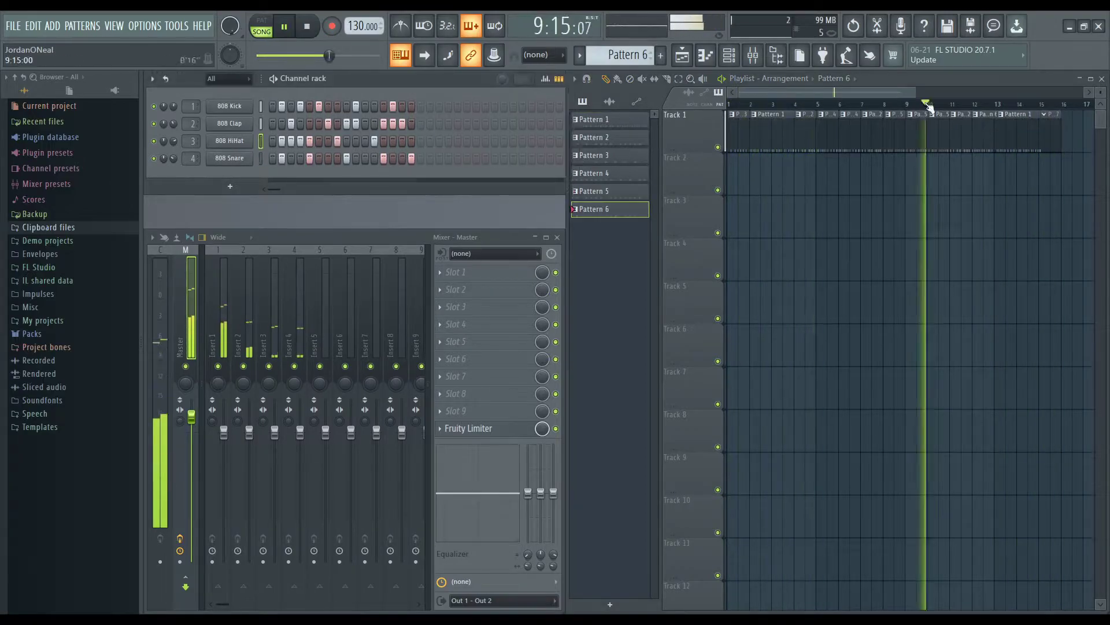
drag(956, 137, 1023, 133)
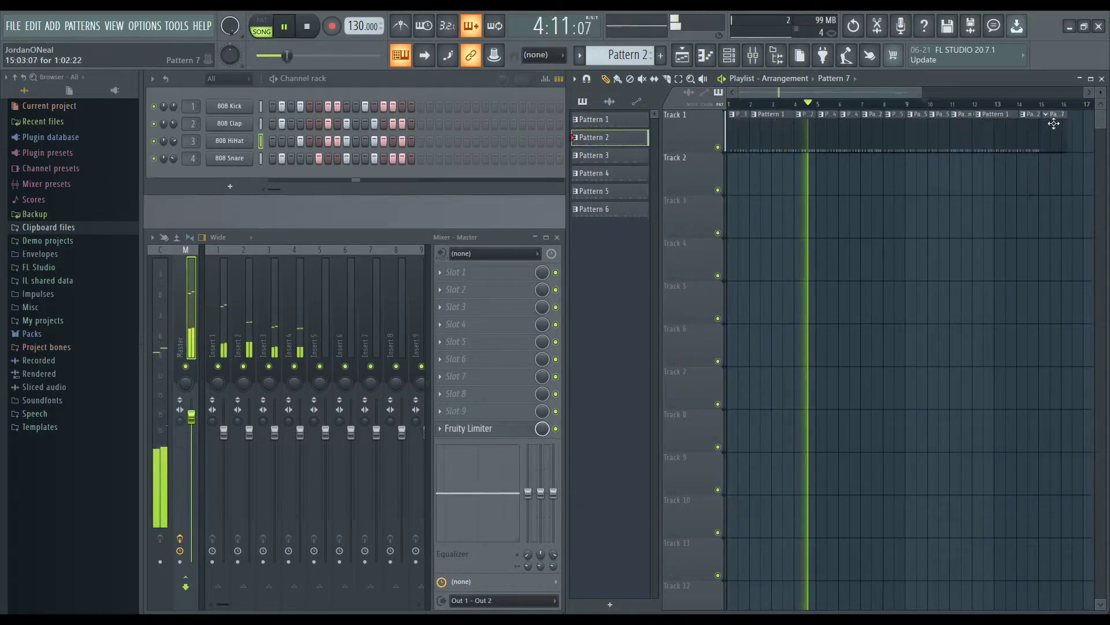
Step: Recreate Pattern 7, place a clip at bar 16, and a Pattern 3 clip at bar 17
click(1001, 139)
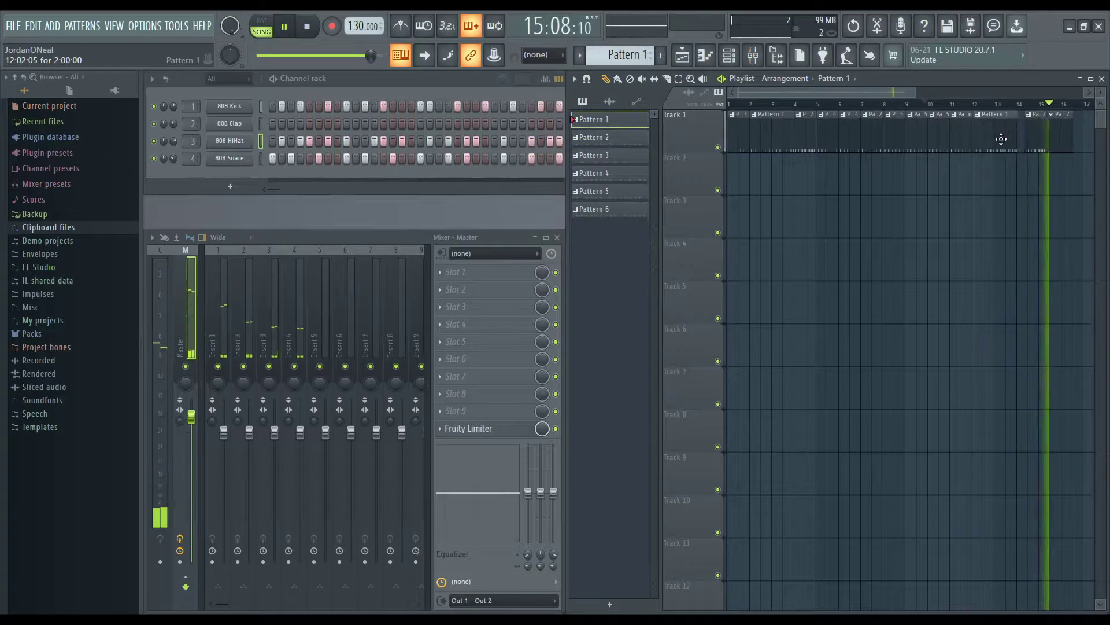
key(F4)
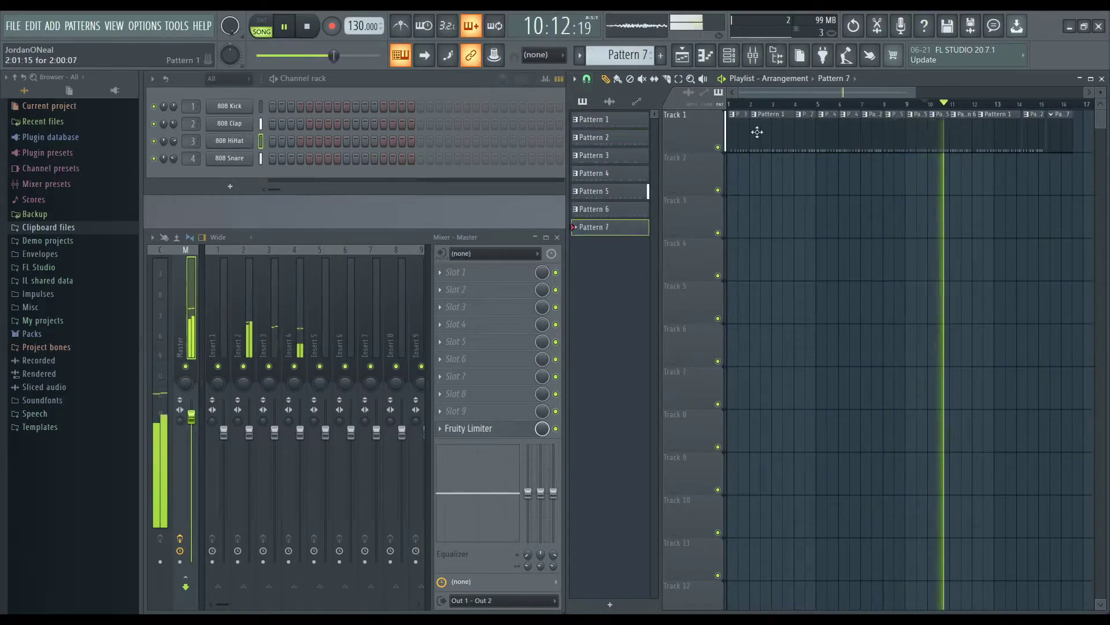
click(989, 129)
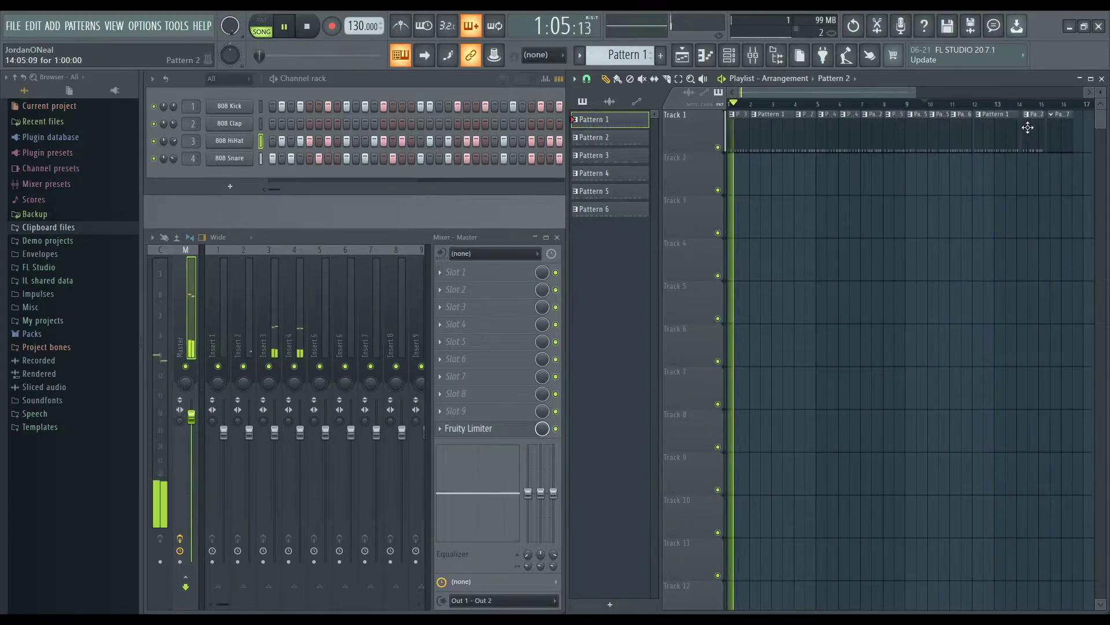
key(F4)
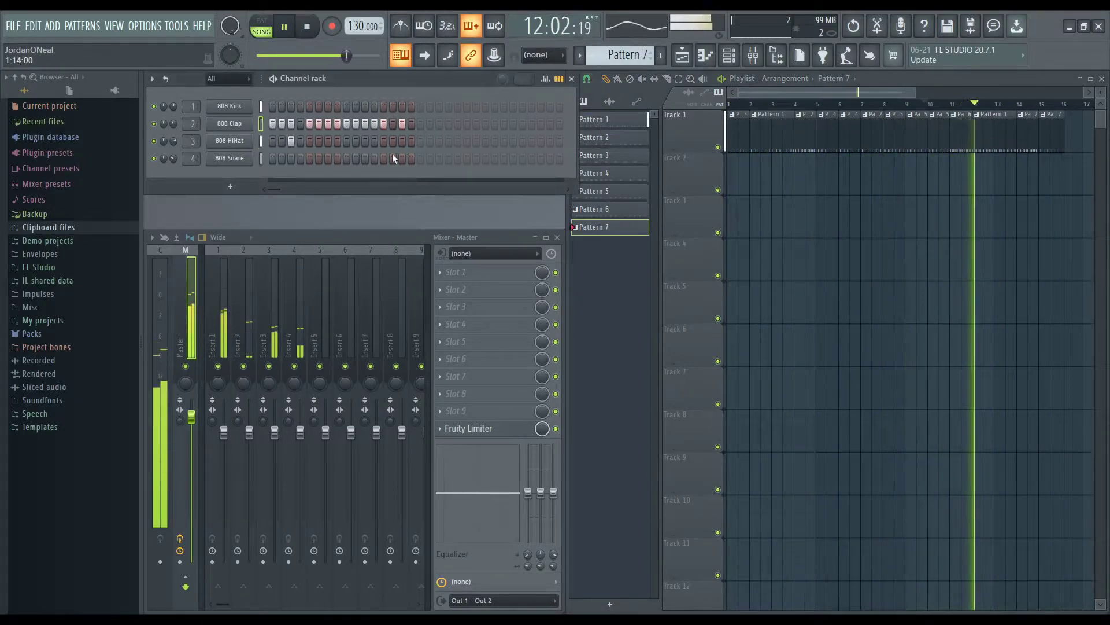
click(596, 137)
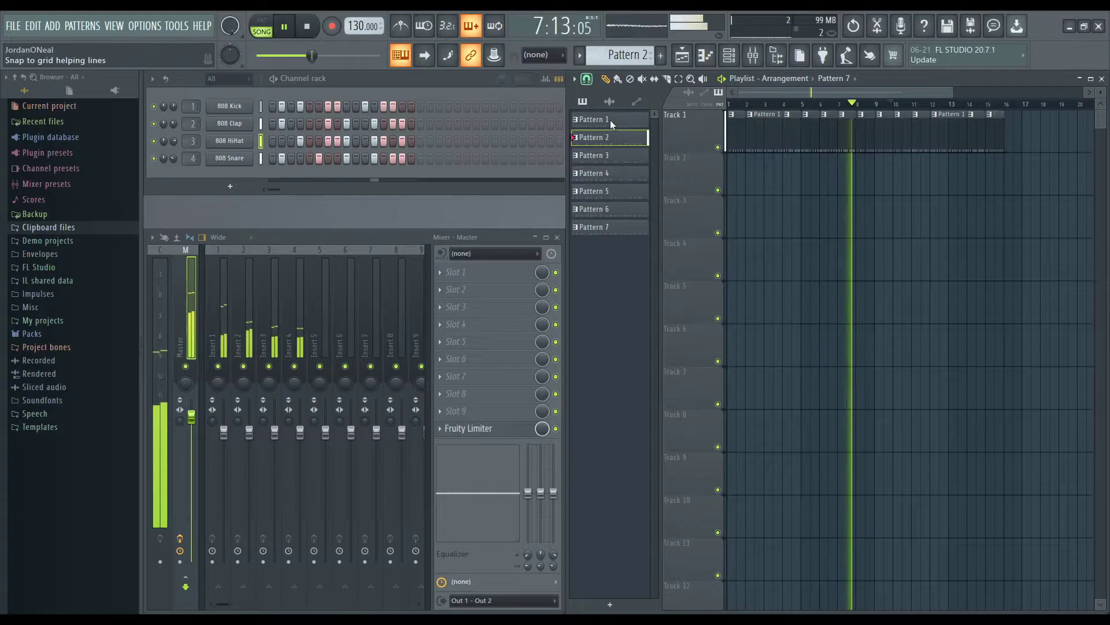
click(596, 226)
click(1020, 136)
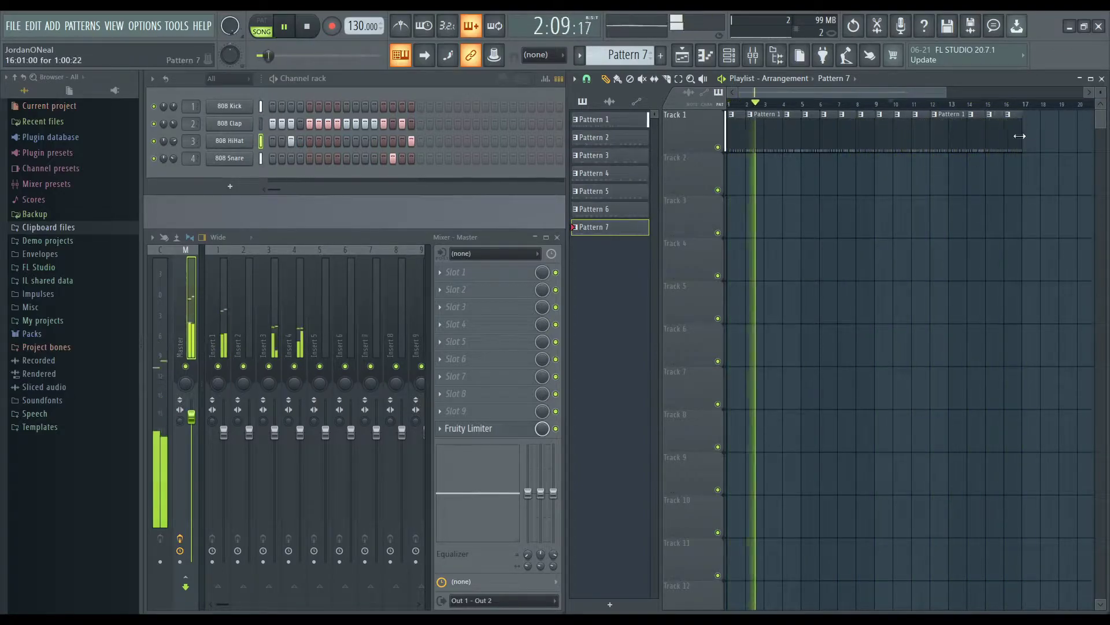
click(616, 155)
click(1029, 133)
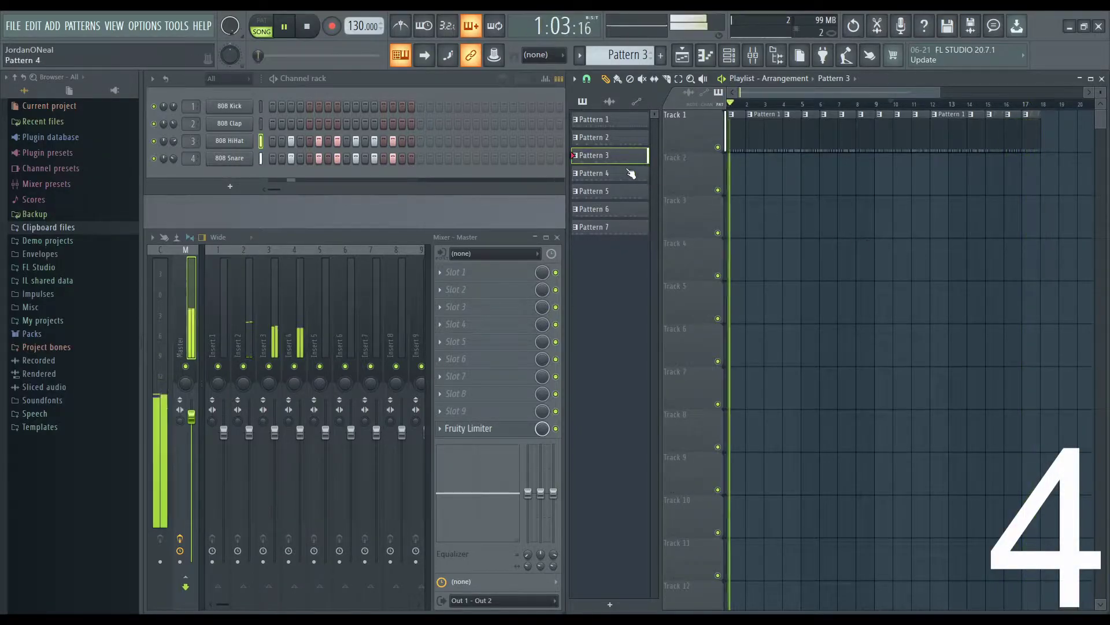
Step: In Pattern 7, turn on the first four snare steps and remove three clap steps
click(613, 227)
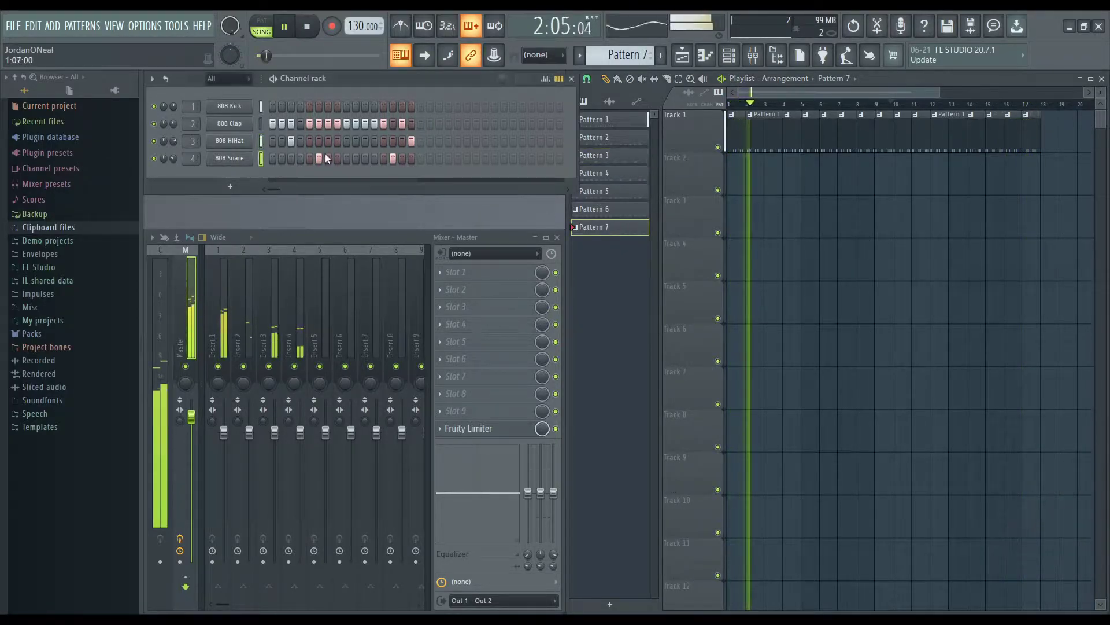
drag(272, 158, 300, 159)
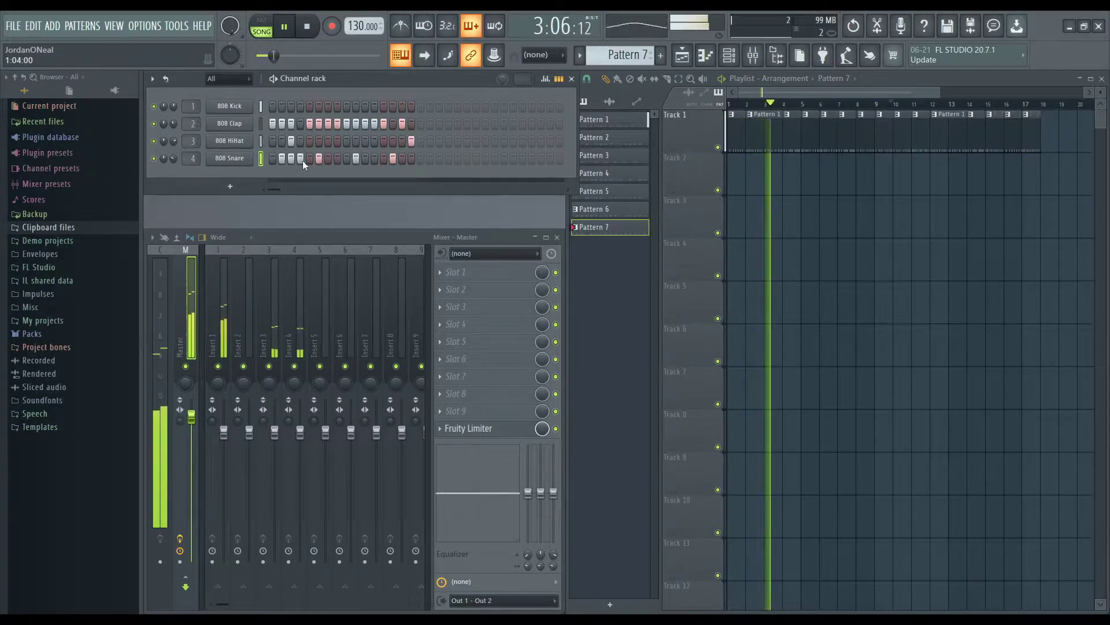
drag(340, 127, 328, 125)
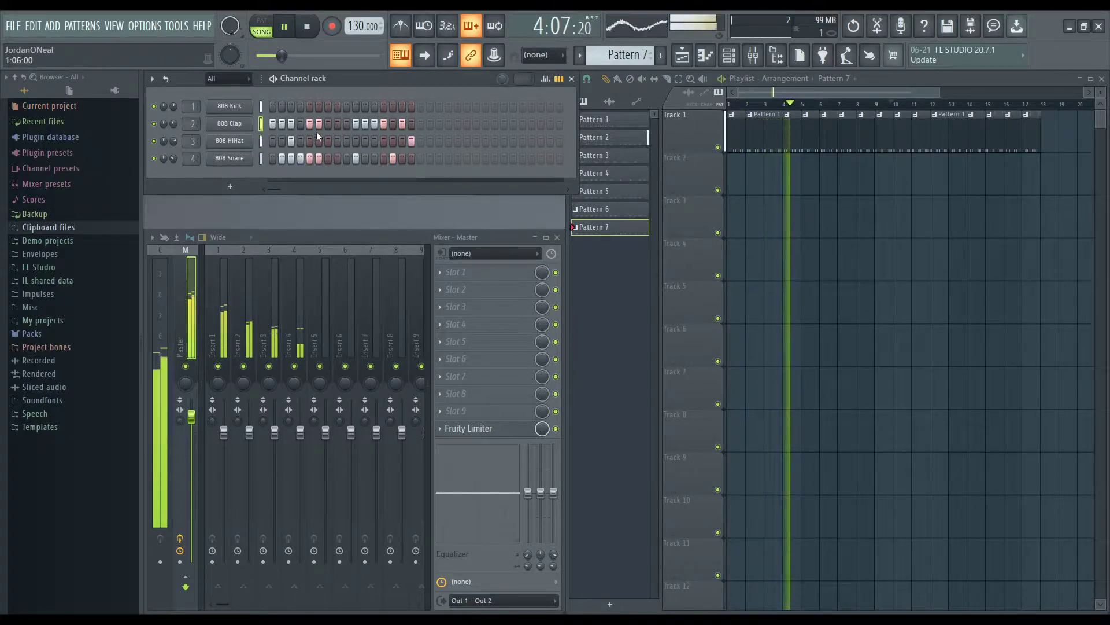
click(987, 104)
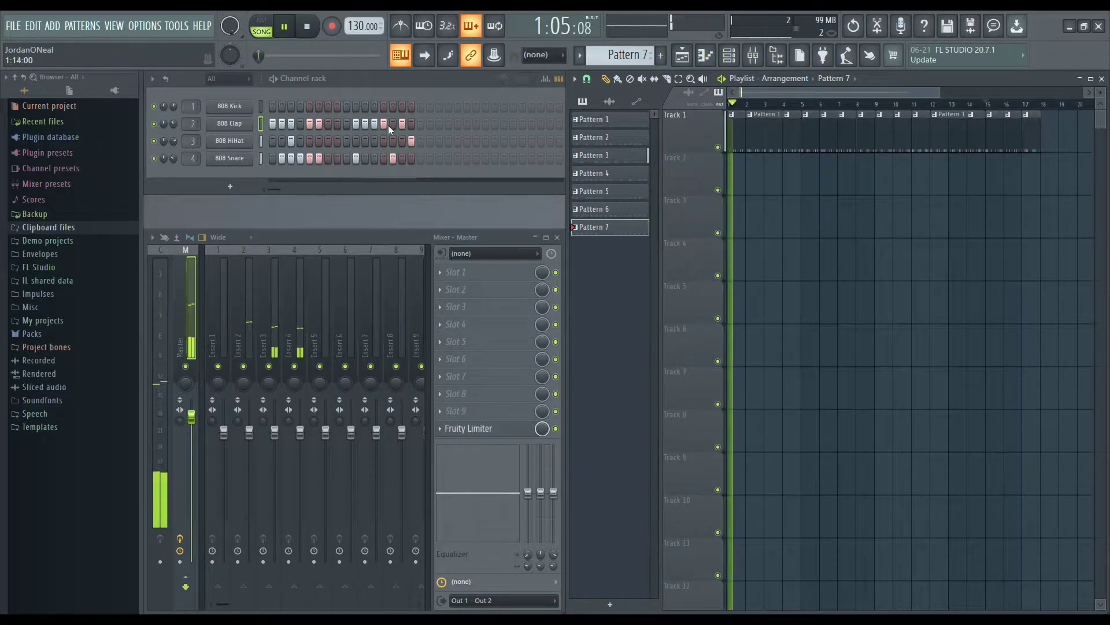
Step: Add two kick steps, rework clap and hi-hat hits, then show Pattern 4
drag(319, 107, 326, 108)
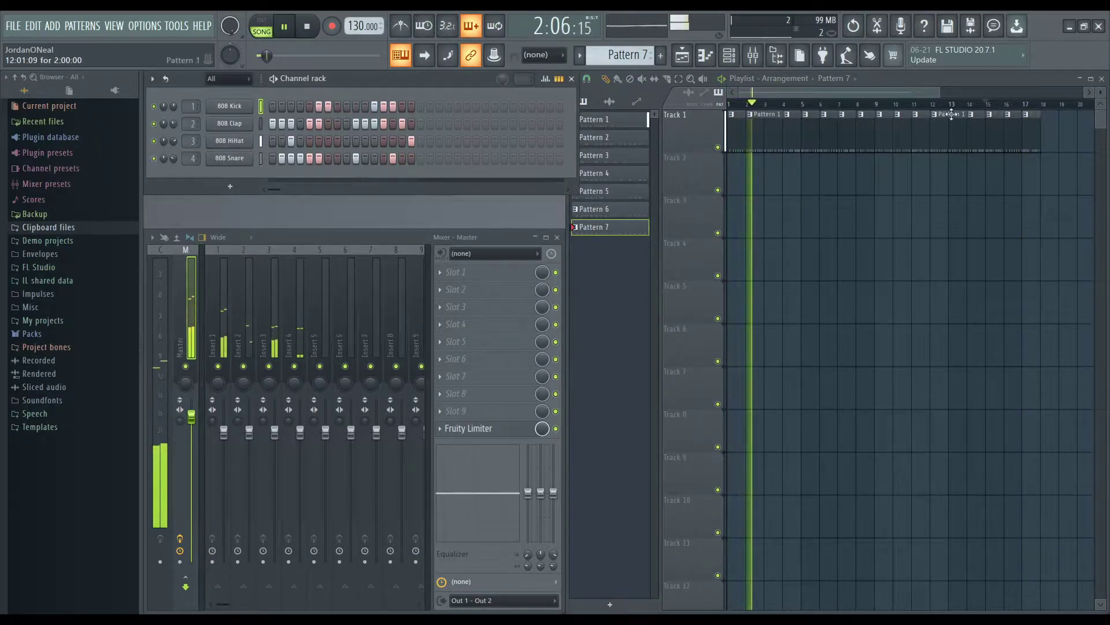
click(973, 105)
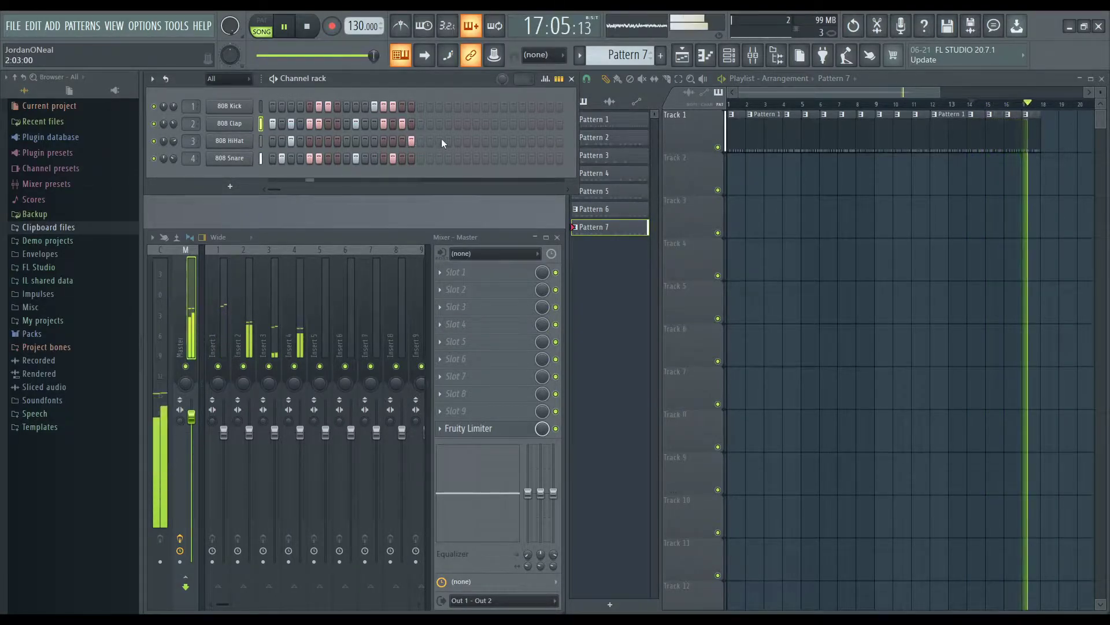
click(390, 122)
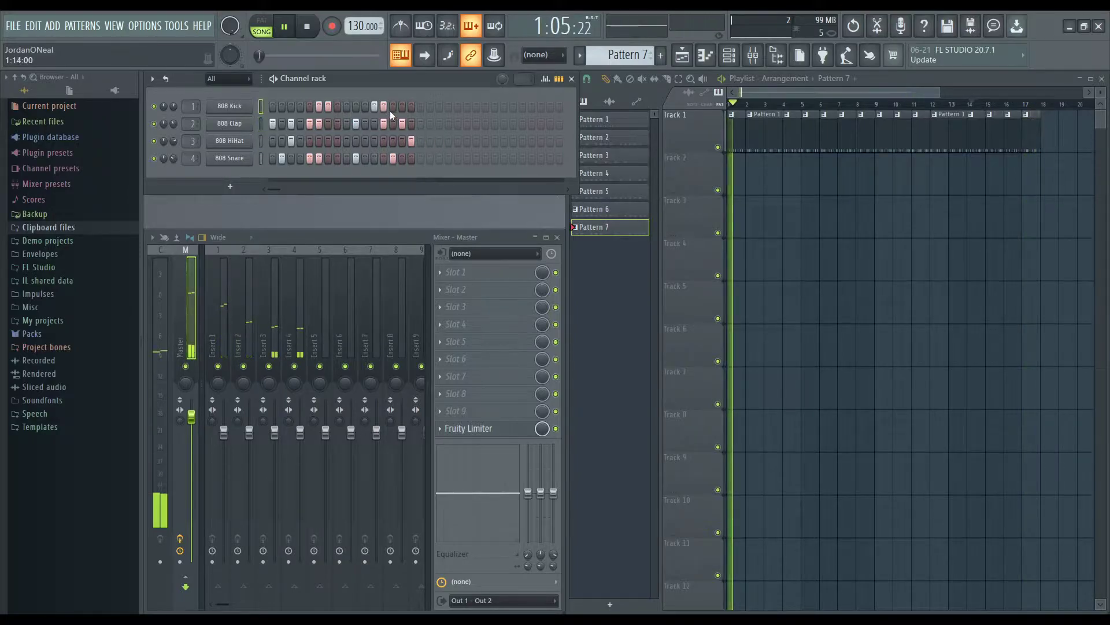
click(337, 141)
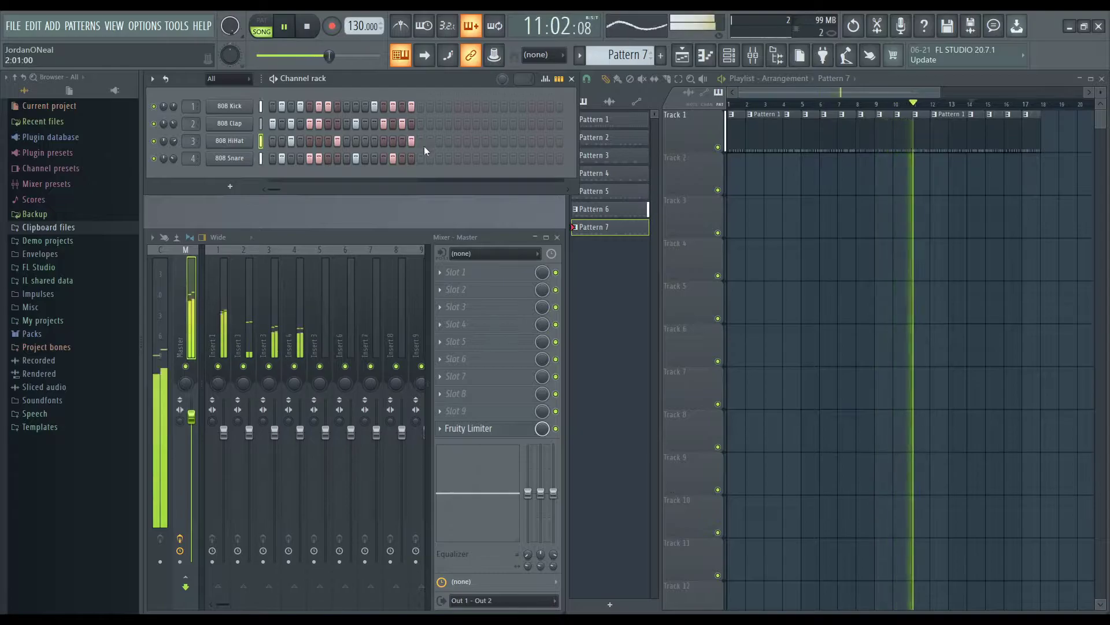
click(338, 123)
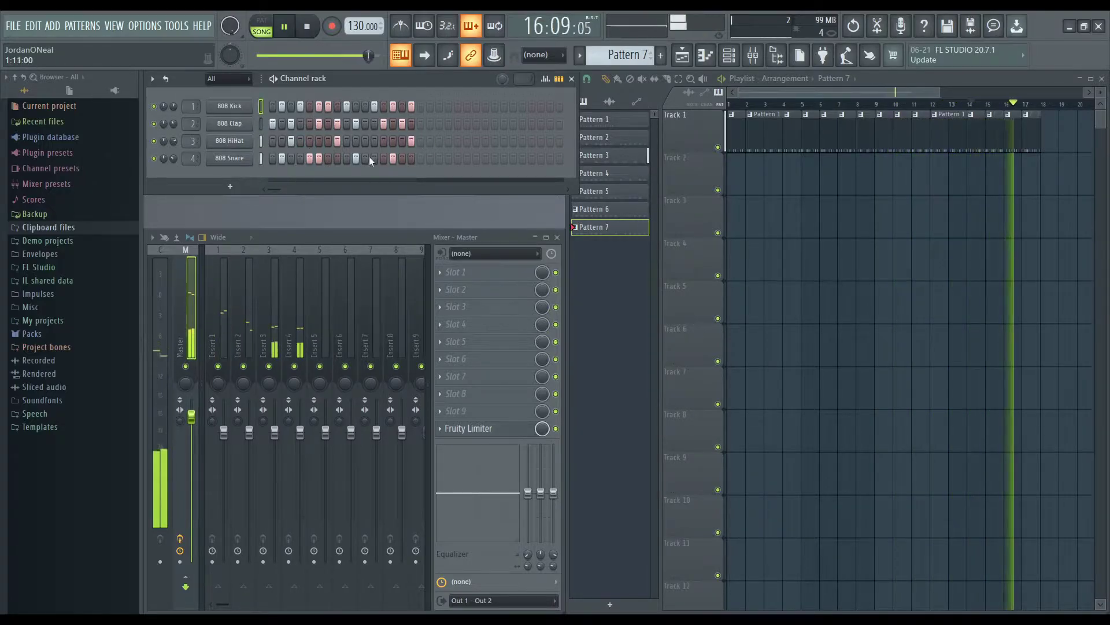
click(591, 174)
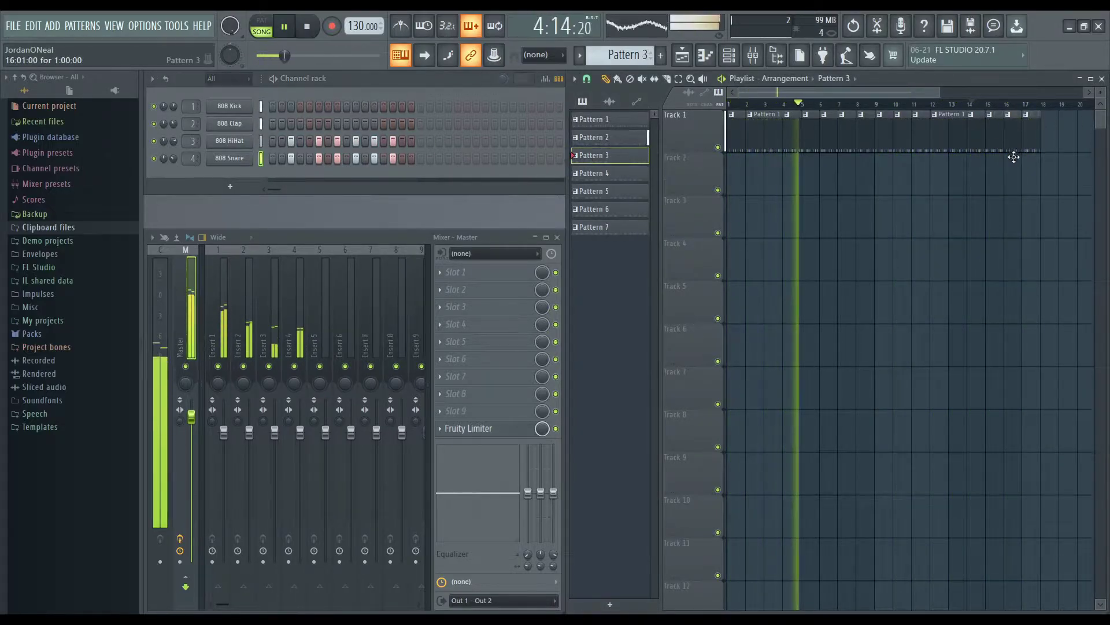
Step: Review Patterns 2 and 1 and restart playback from around bar 3
click(598, 137)
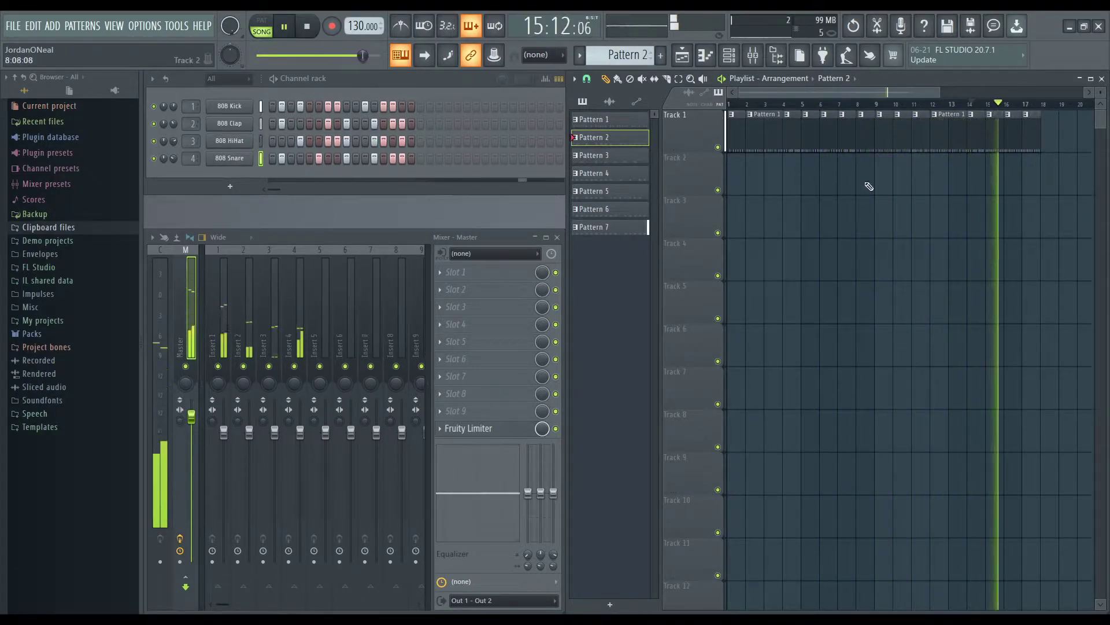
click(596, 120)
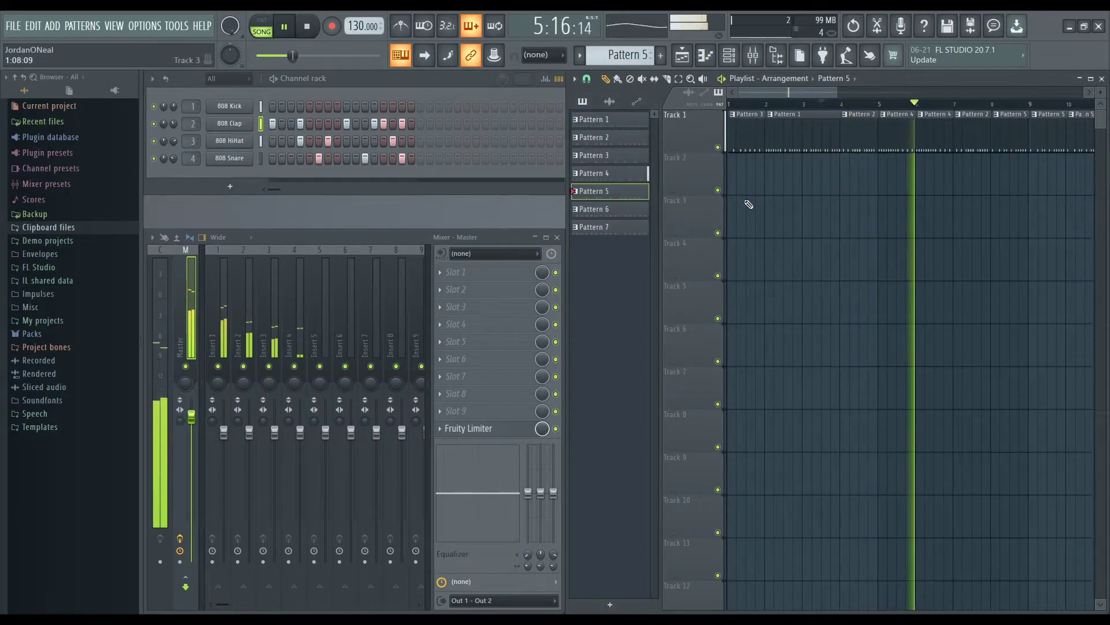
click(294, 123)
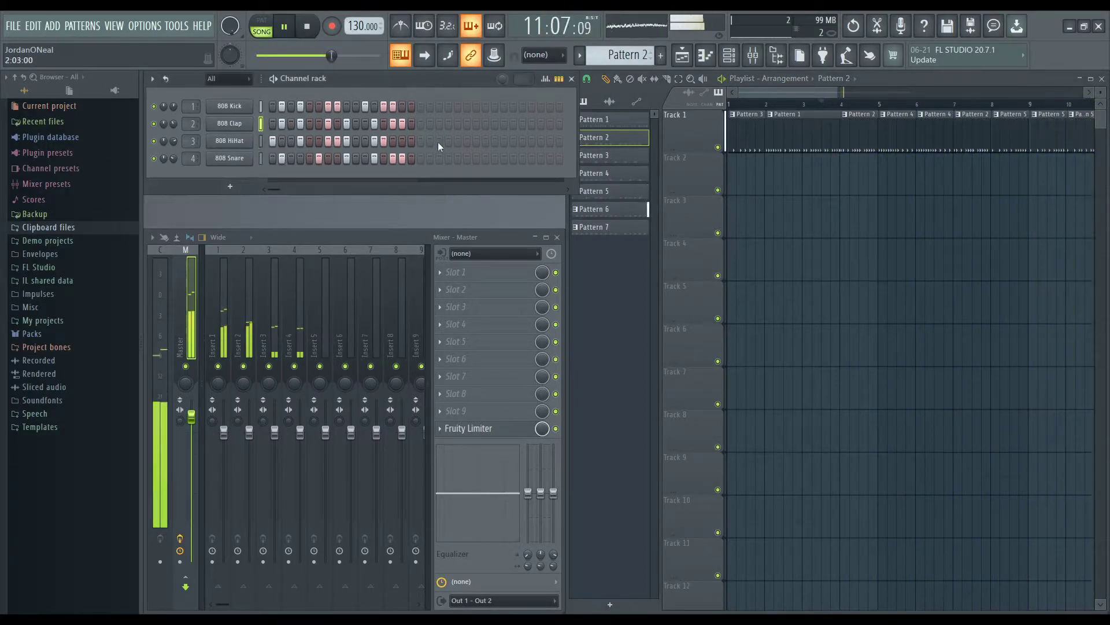
click(833, 105)
click(816, 110)
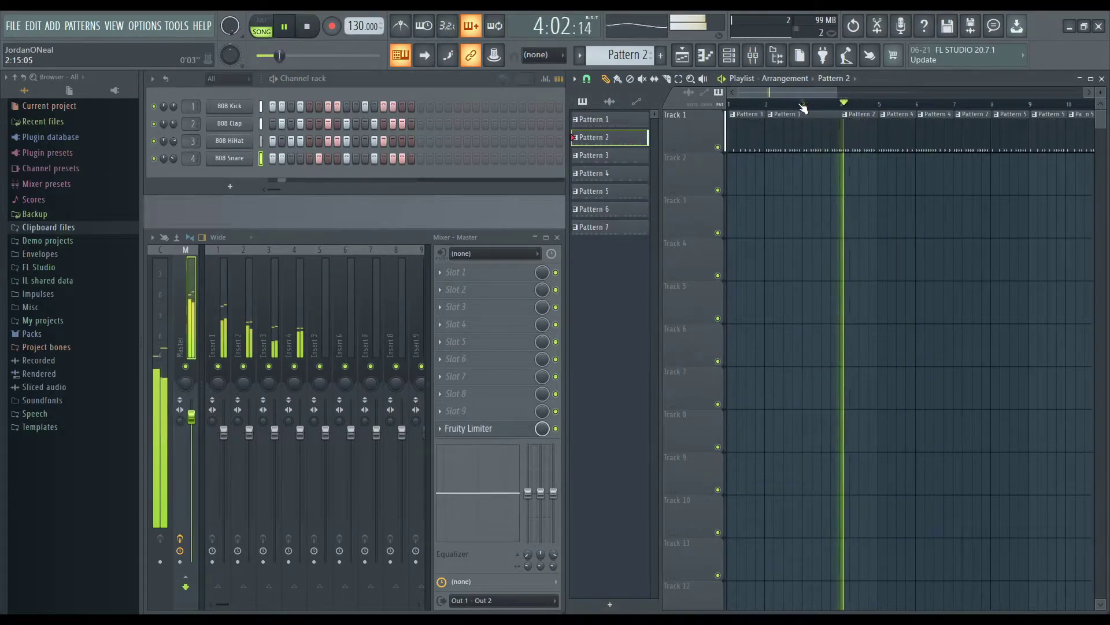
click(303, 147)
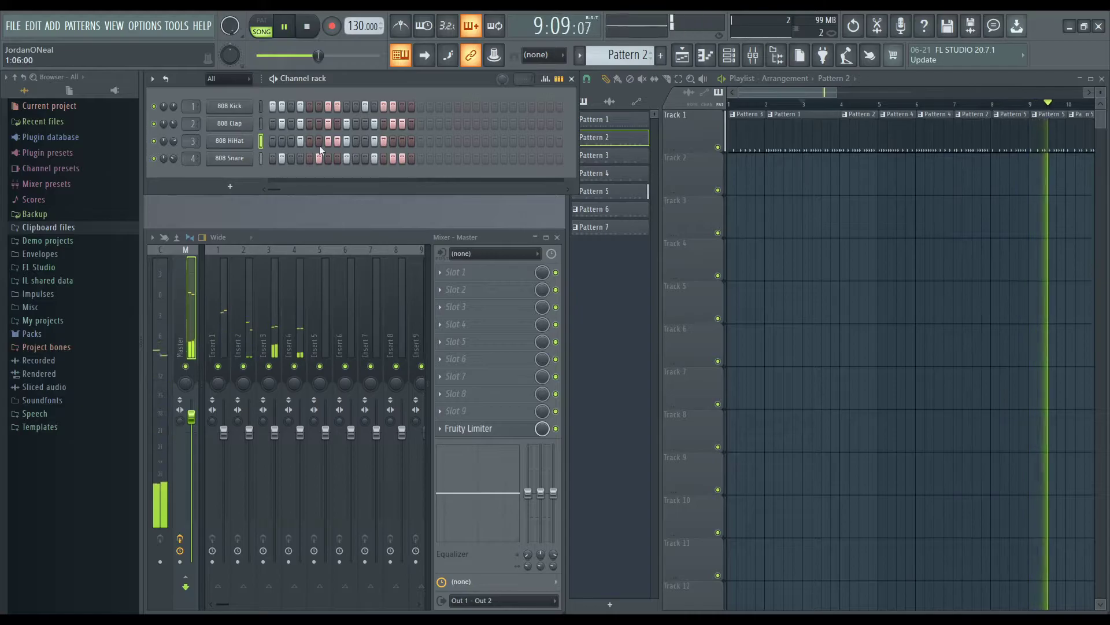
Step: Clear clap steps in Patterns 2 and 3, adjust the Playlist timeline, and select Pattern 1
drag(272, 123, 431, 127)
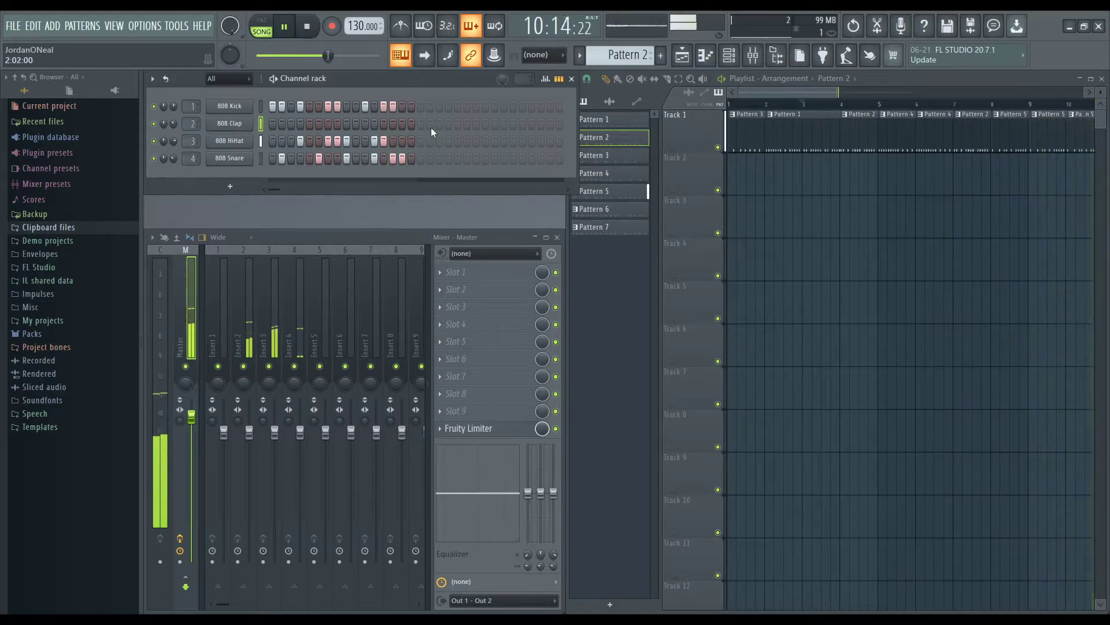
click(613, 155)
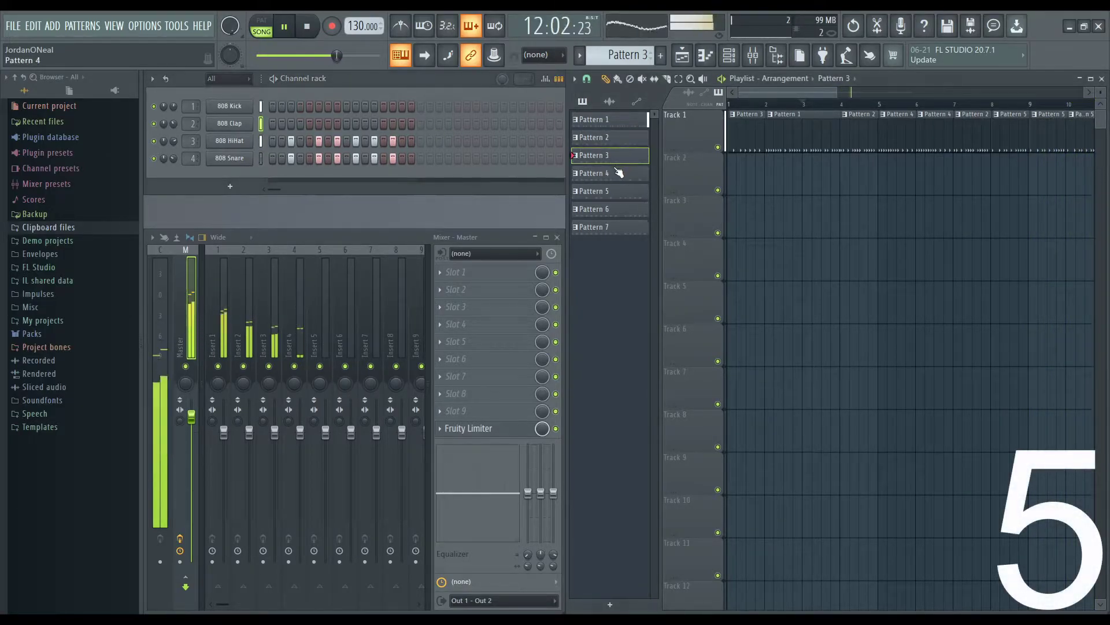
click(401, 125)
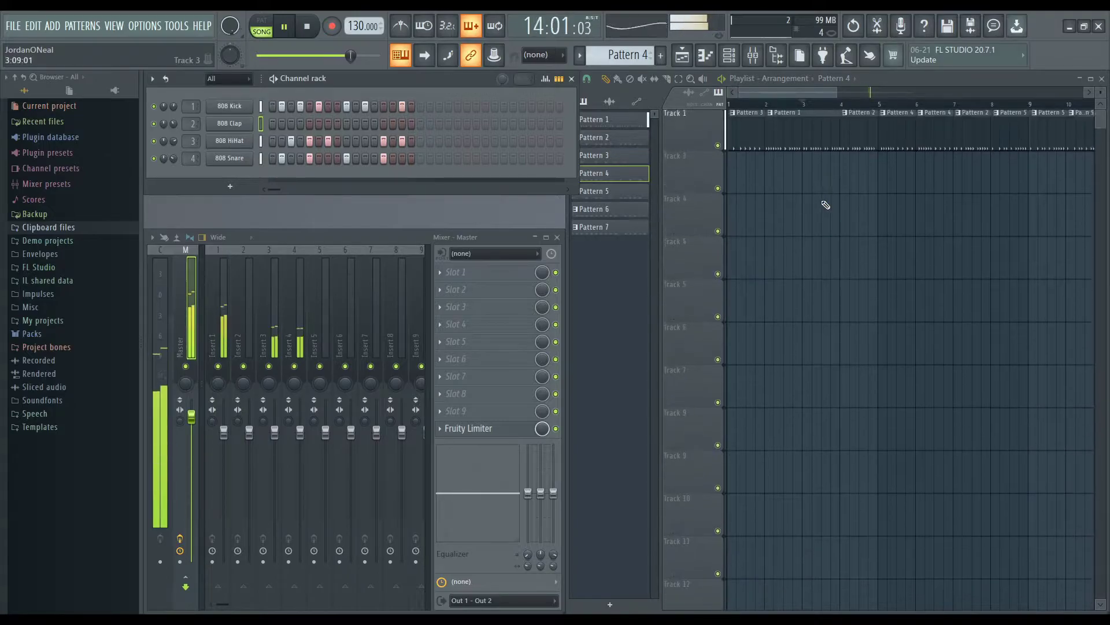
click(838, 93)
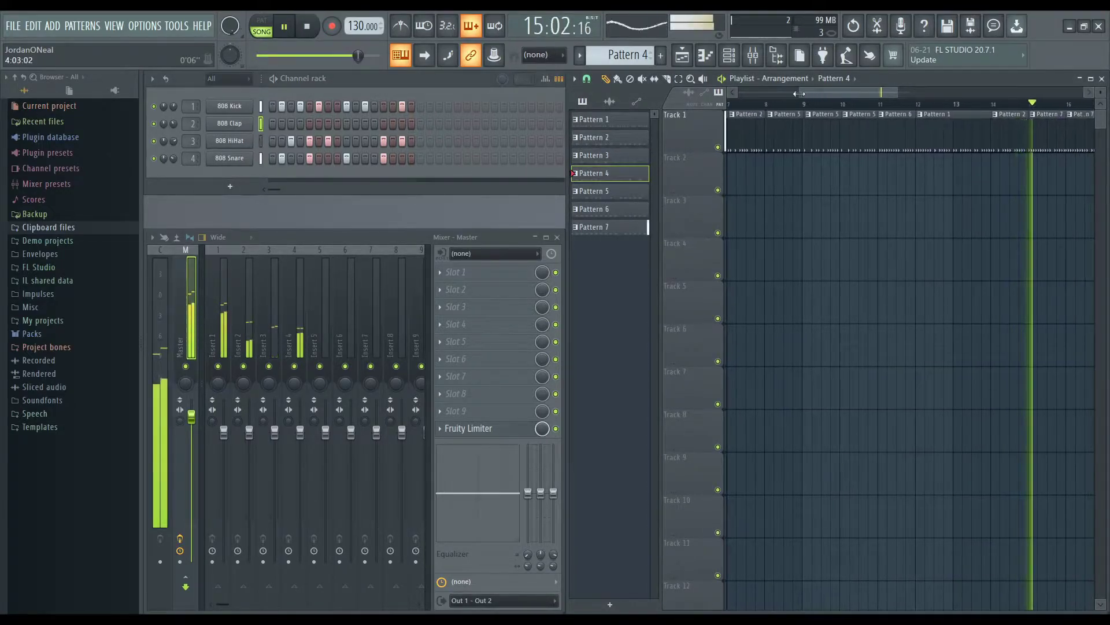
drag(800, 94, 831, 95)
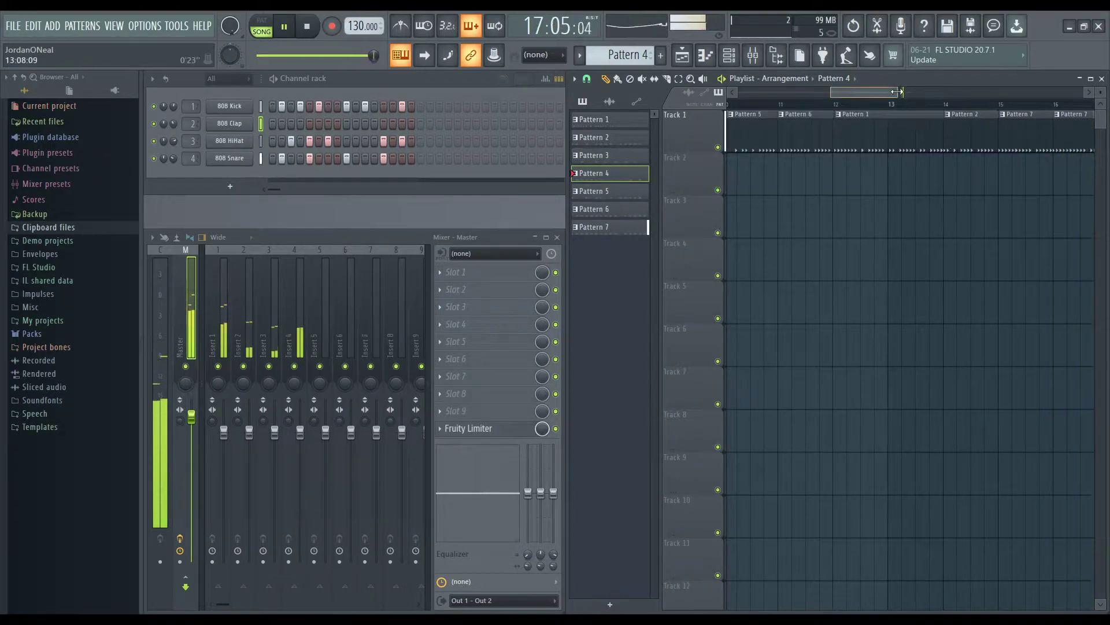
drag(897, 92, 925, 92)
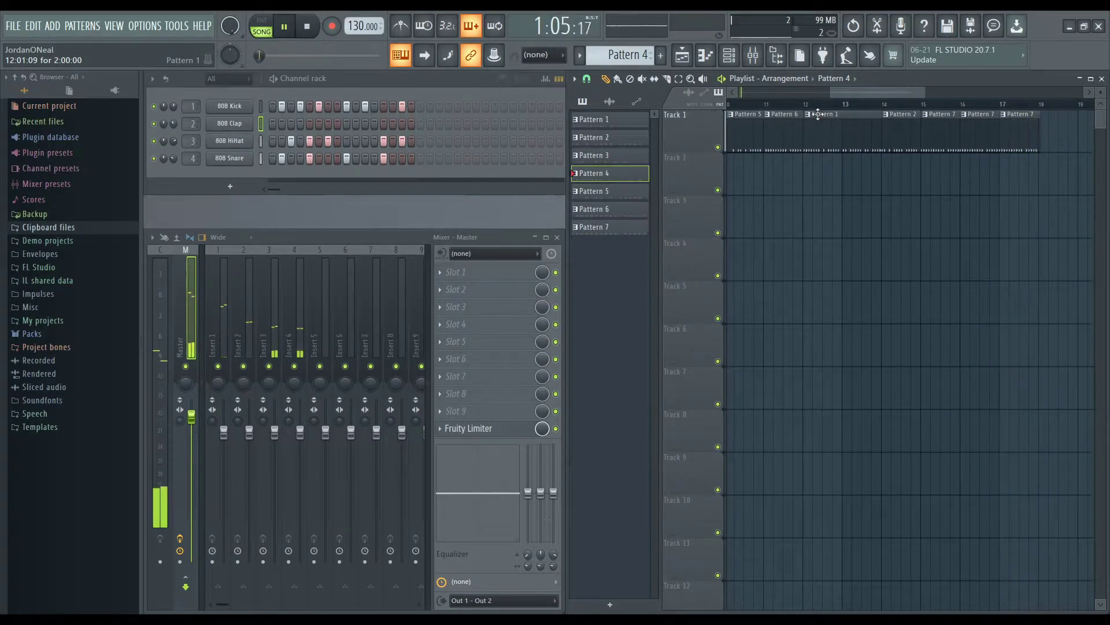
click(626, 123)
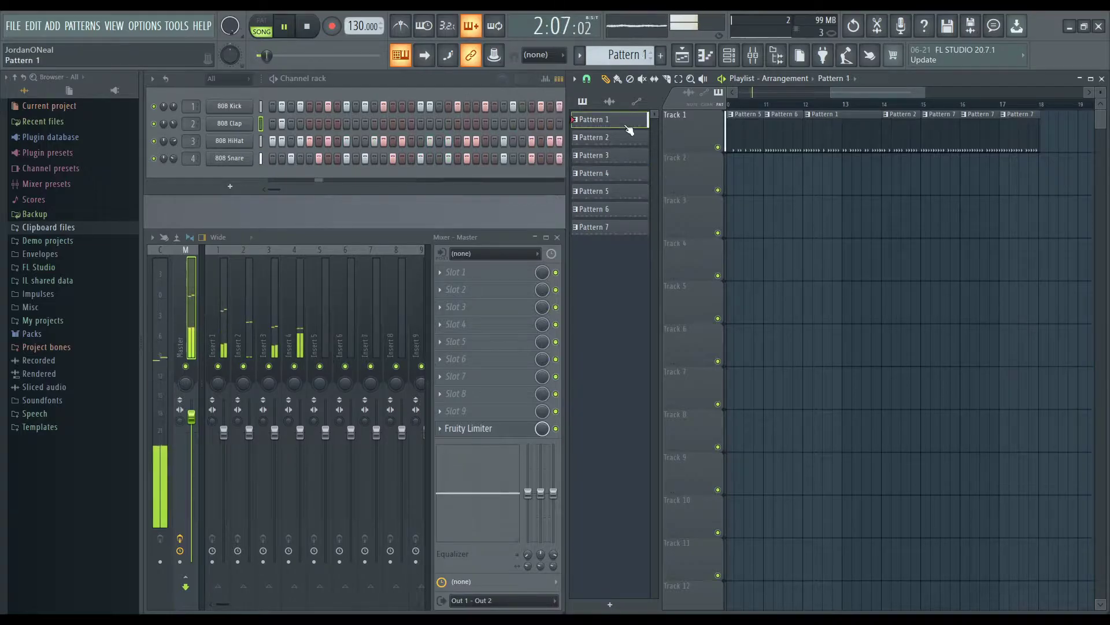
Step: Program clap steps 2–3, hi-hat steps 4–5 and a snare on step 7
click(616, 229)
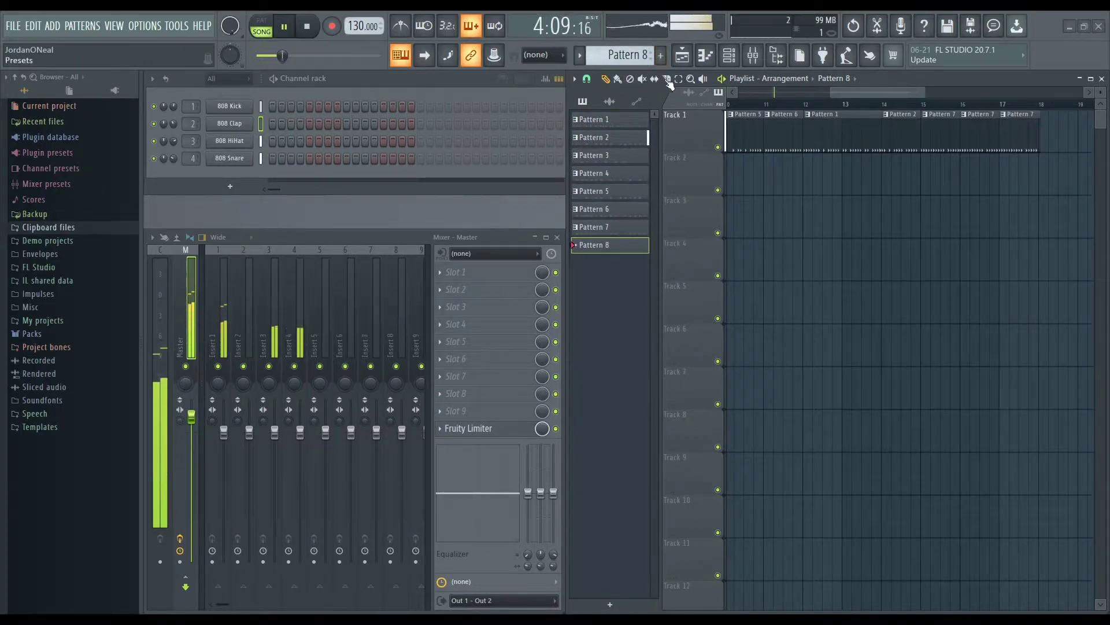
click(281, 110)
click(291, 123)
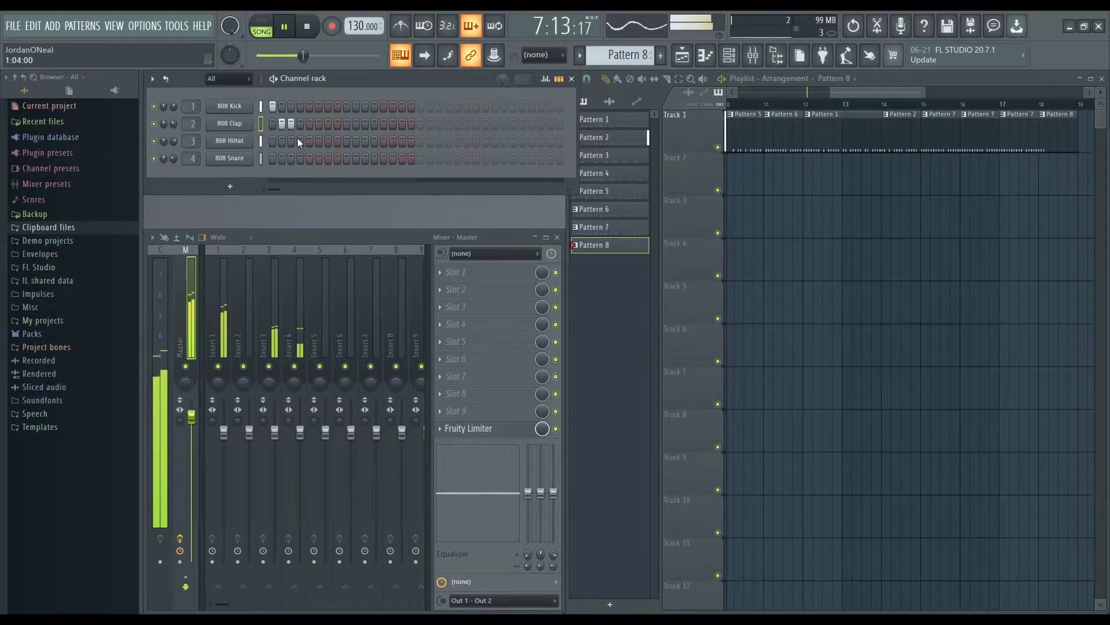
click(300, 140)
click(309, 140)
click(328, 158)
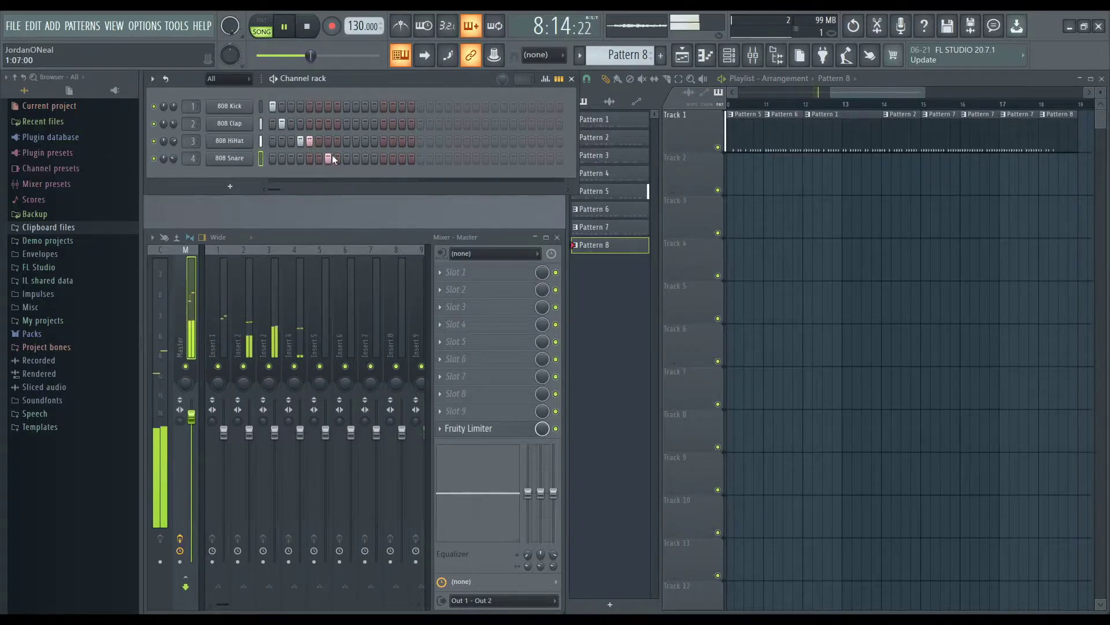
Step: Add a snare on 14, hi-hats on 7 and 11, a clap on 4, then review Patterns 5 and 2
click(393, 158)
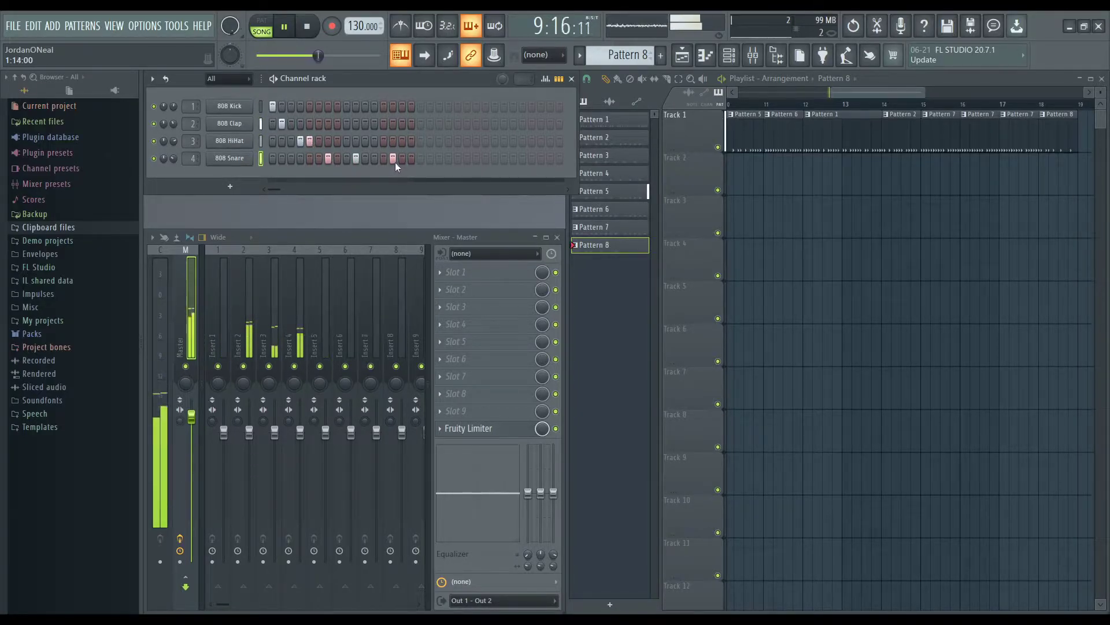
click(363, 142)
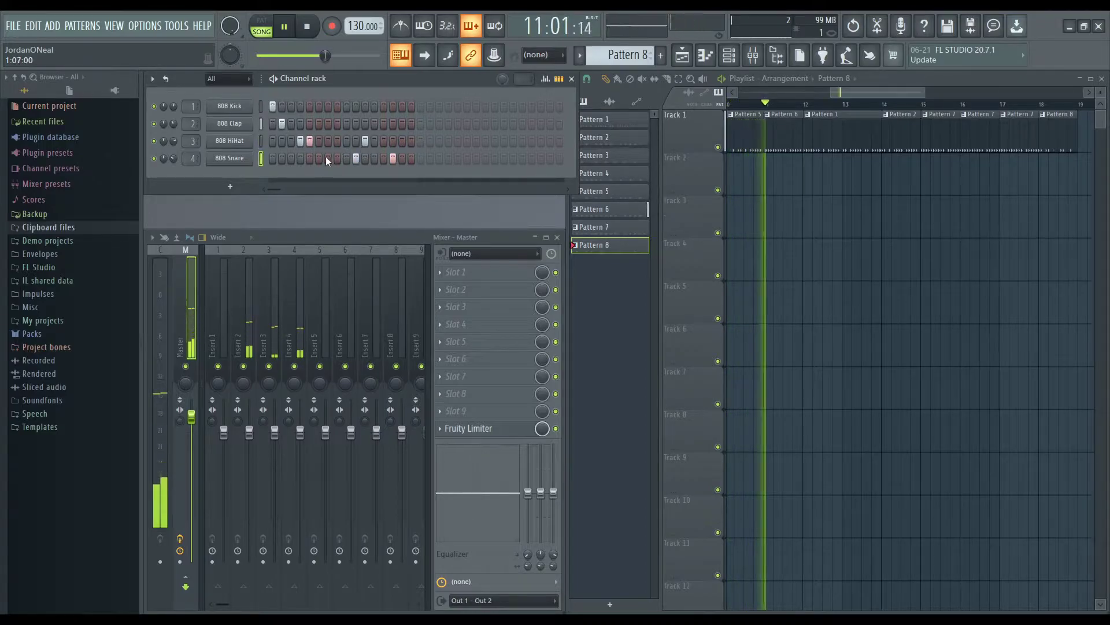
click(326, 142)
click(300, 123)
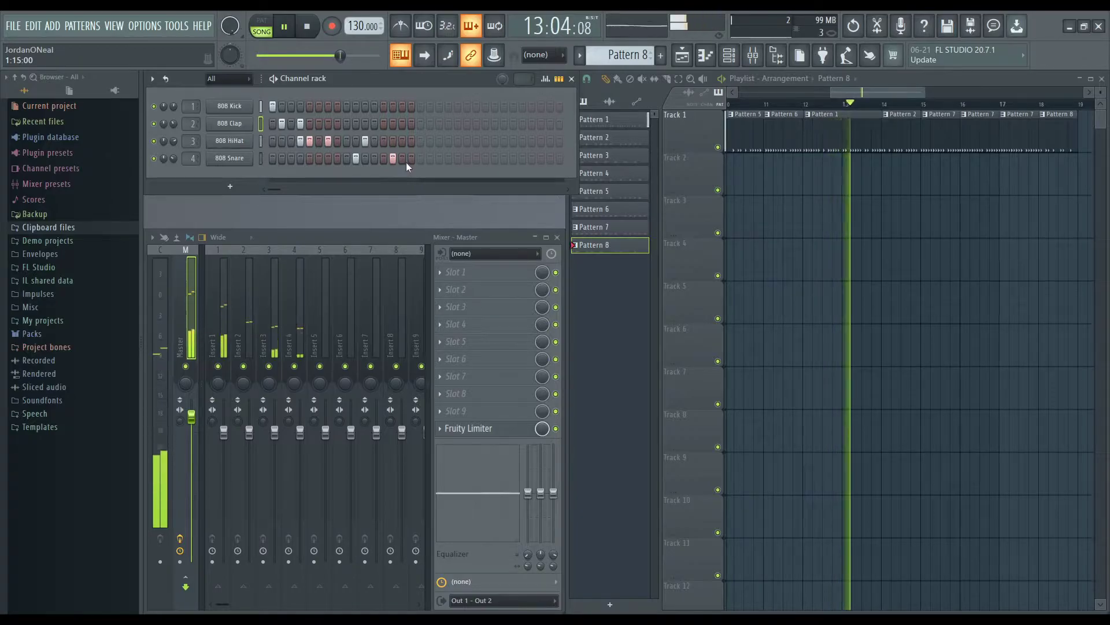
click(286, 146)
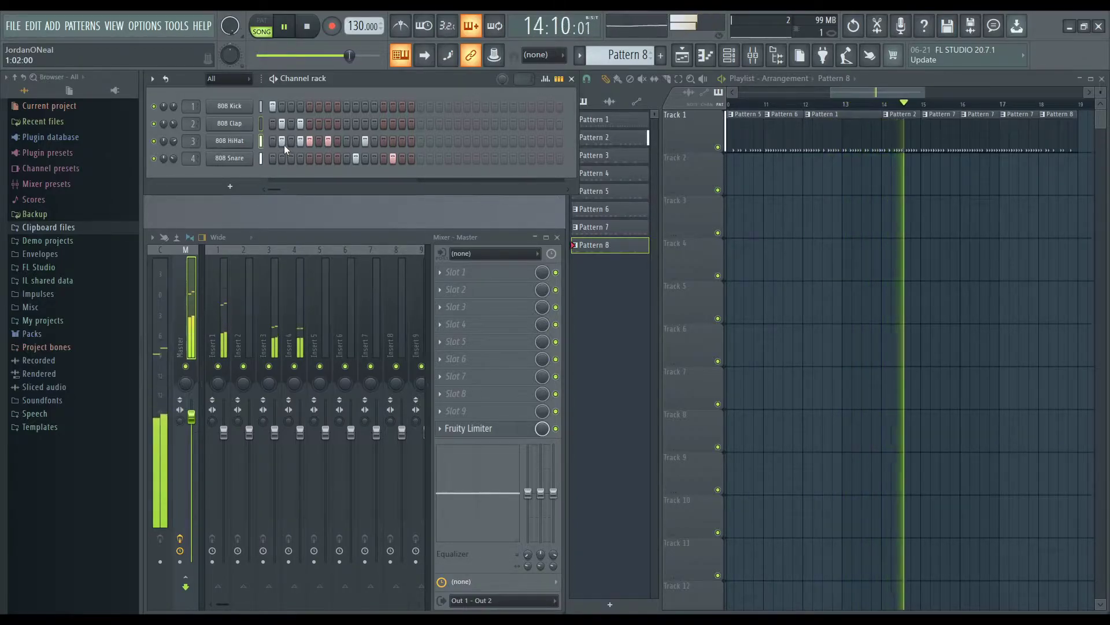
click(623, 191)
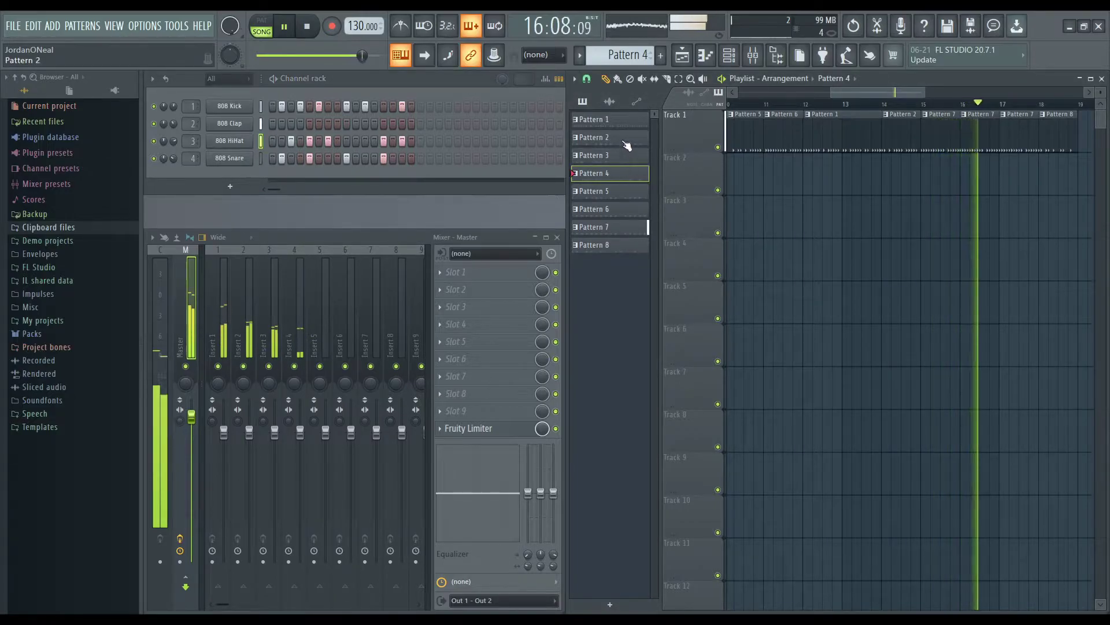
click(626, 140)
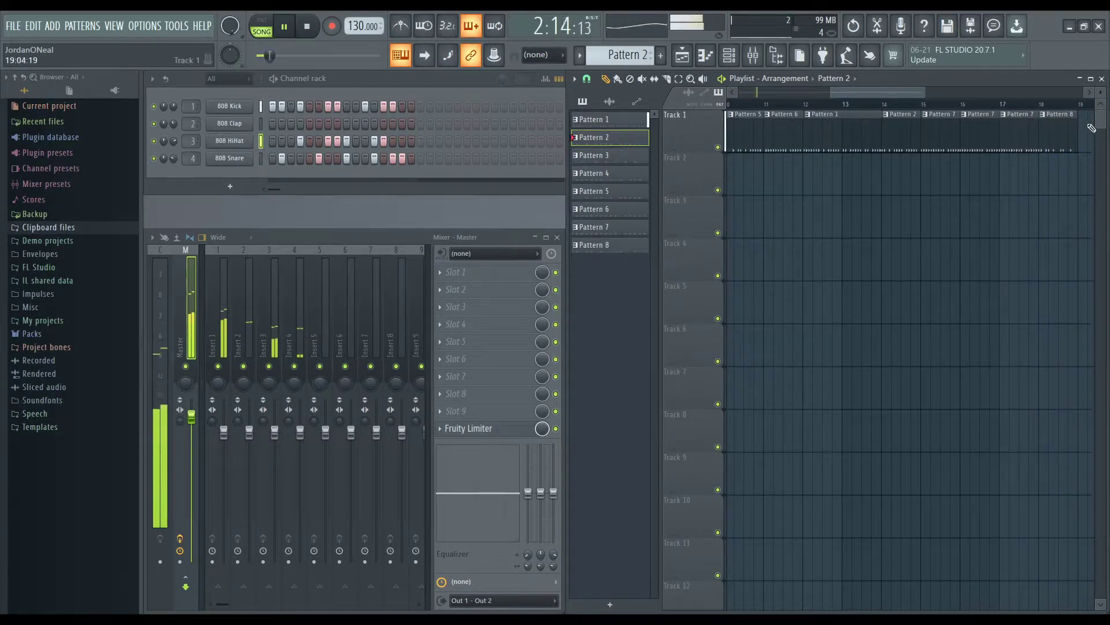
Step: Lengthen the Pattern 8 clip, paint Pattern 3 snare steps 9–12, and switch to Pattern 4
drag(1080, 126, 1056, 125)
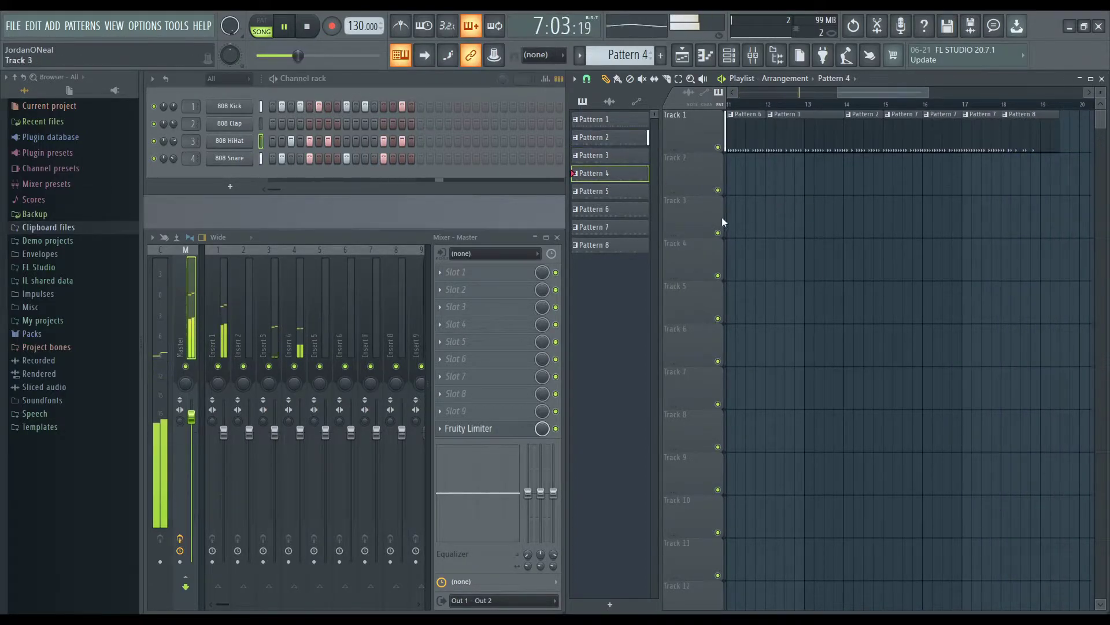
drag(928, 92, 817, 90)
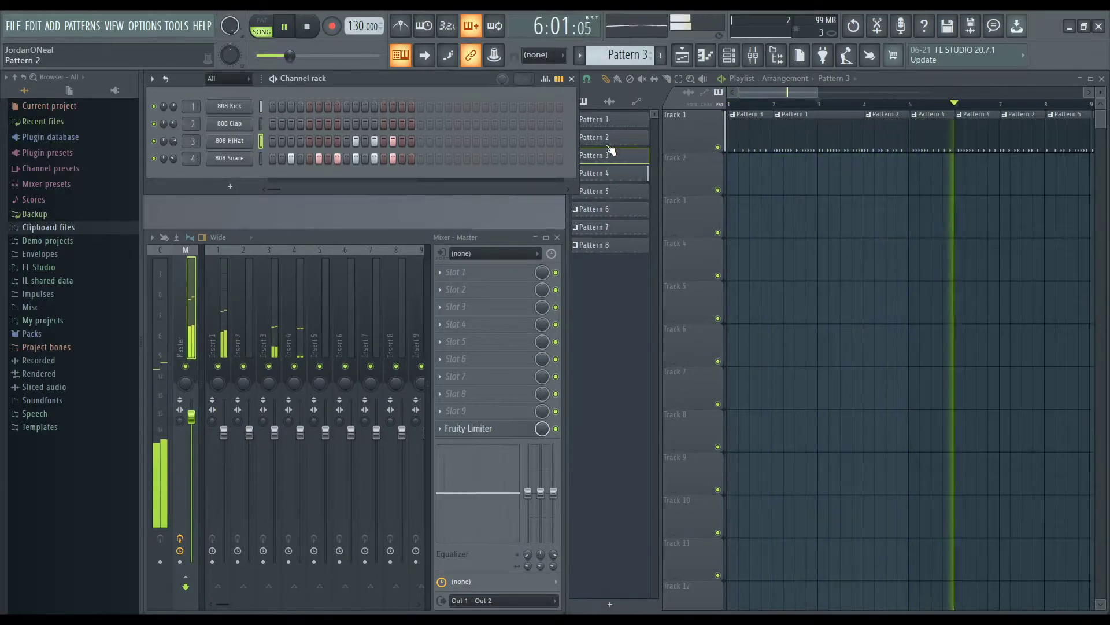
drag(346, 158, 368, 160)
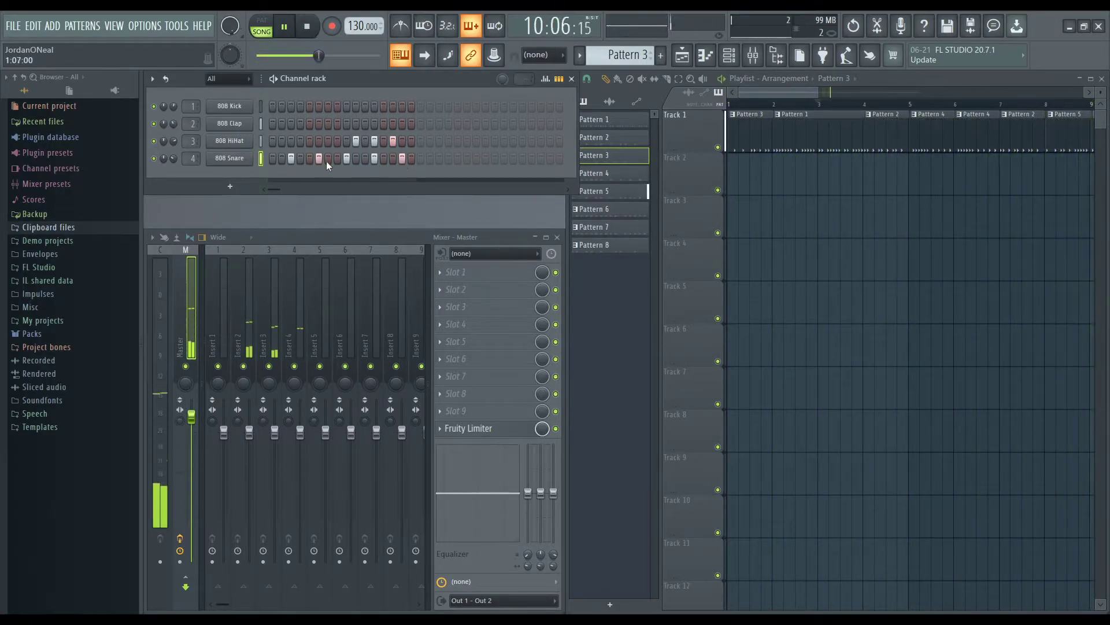
click(602, 172)
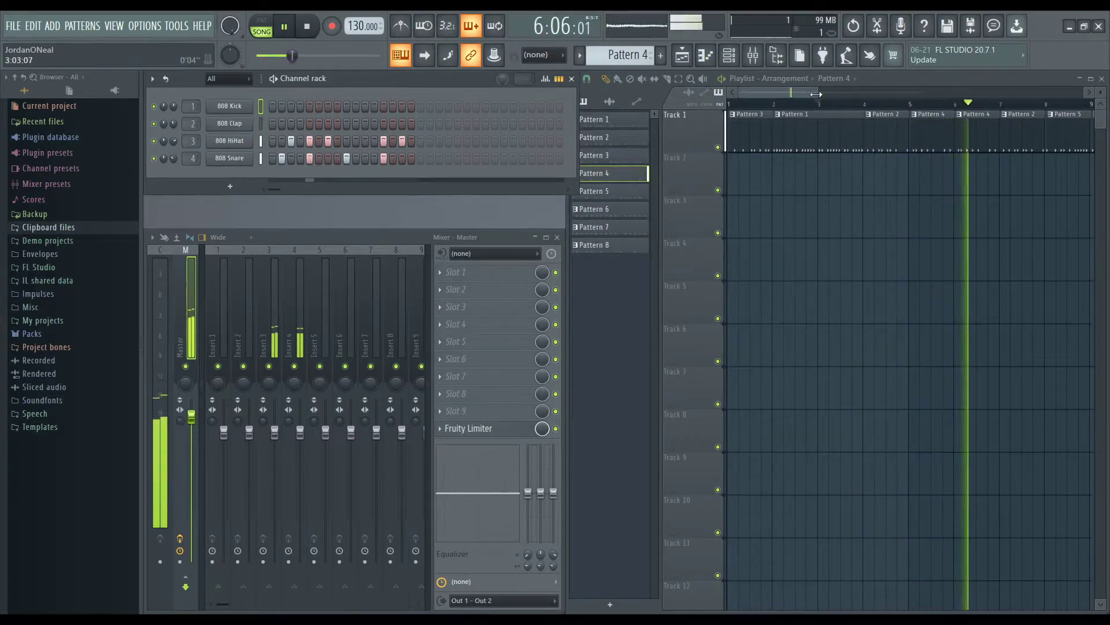
drag(818, 92, 920, 93)
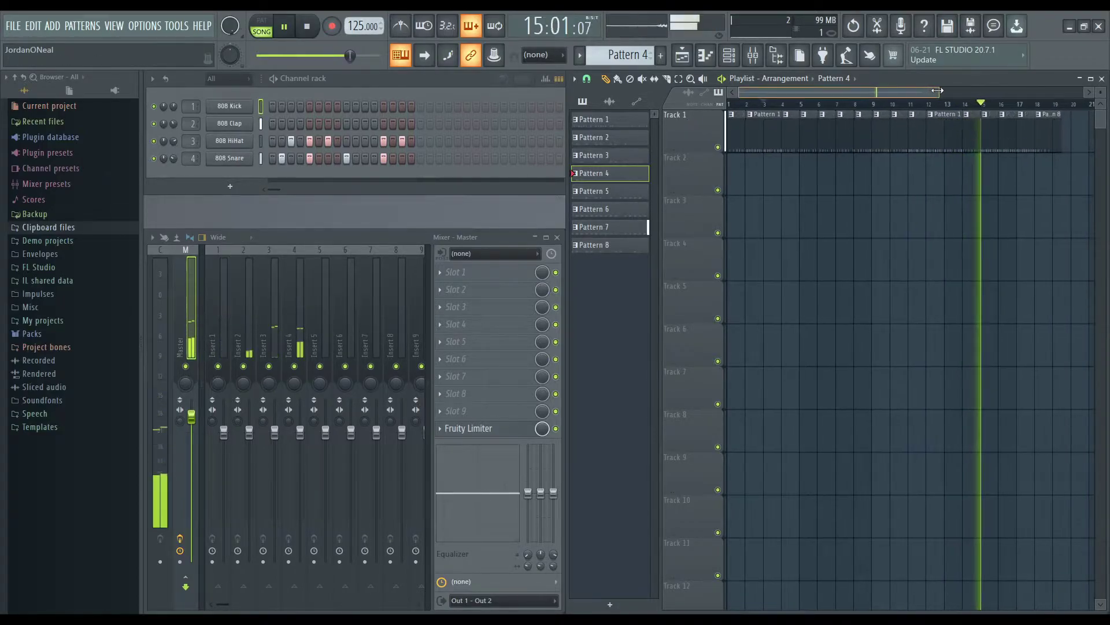
drag(916, 91, 951, 91)
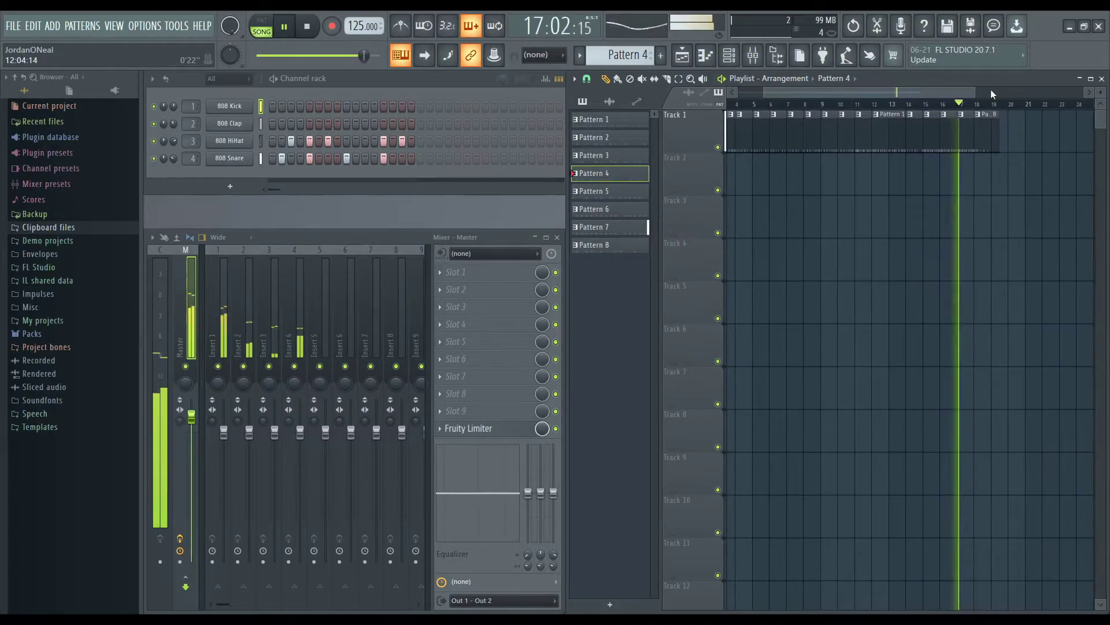
drag(975, 91, 935, 95)
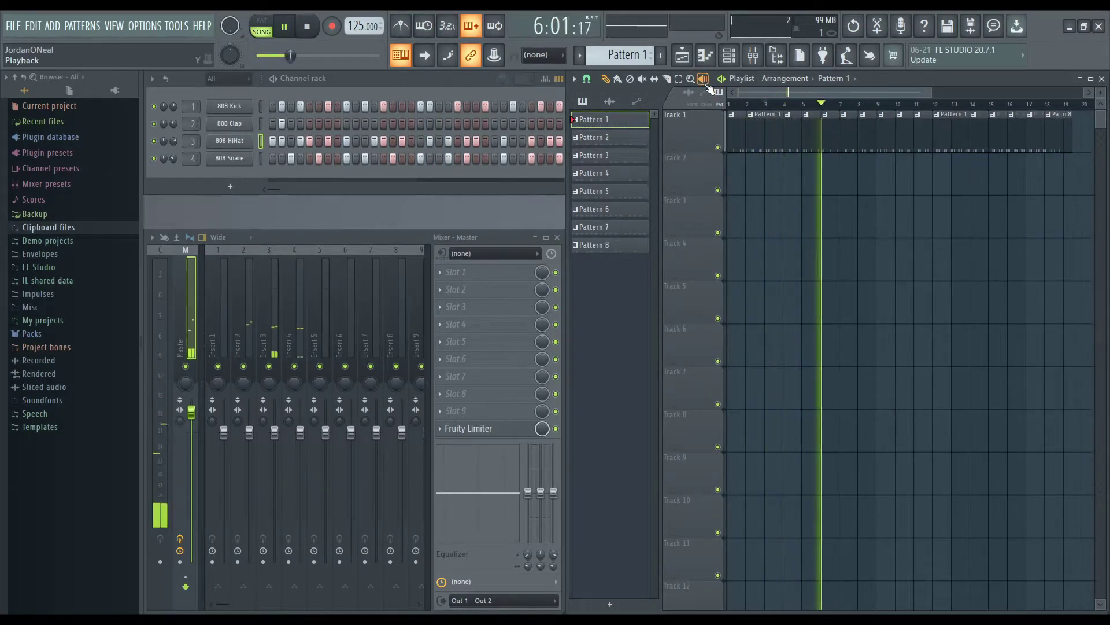
Step: In Pattern 4, add clap hits on steps 2, 8, 14 and kick hits on steps 3 and 9
click(289, 124)
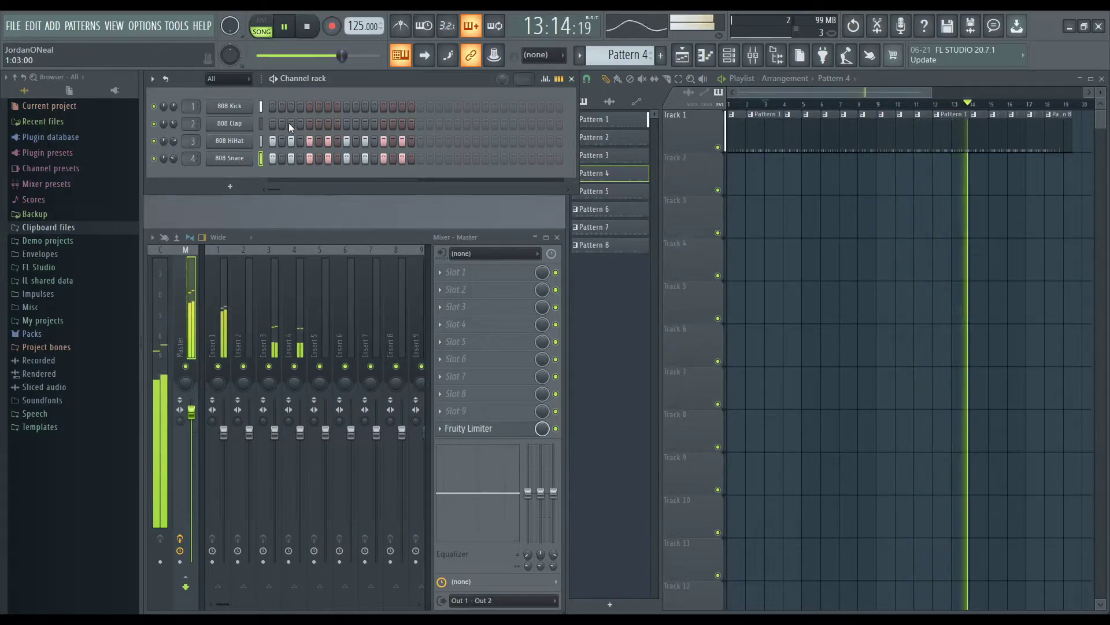
click(337, 123)
click(393, 123)
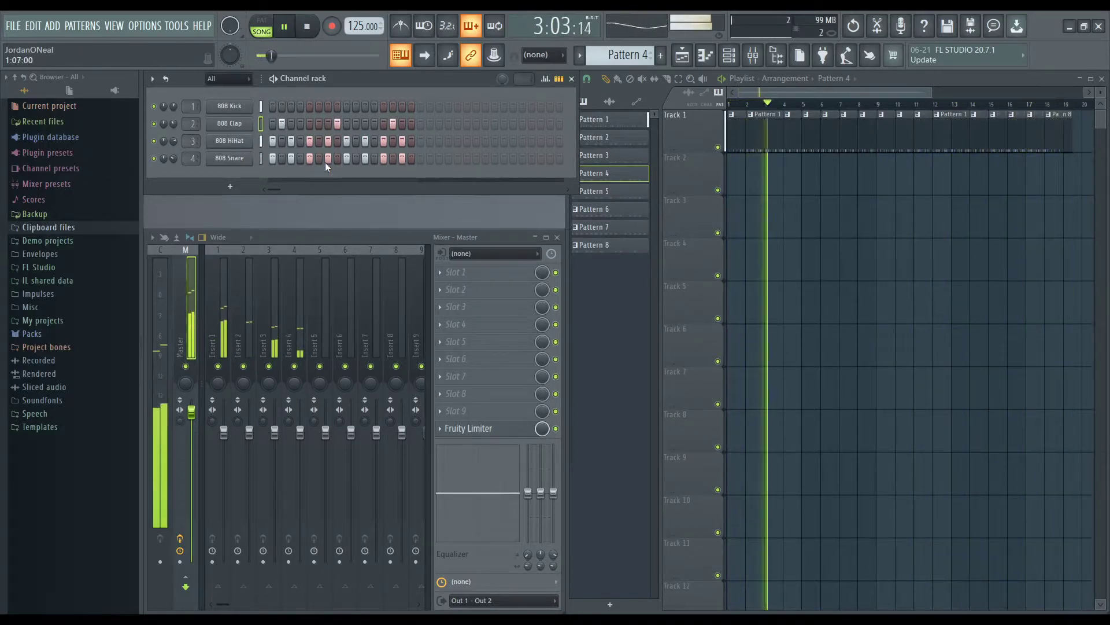
click(291, 106)
click(347, 106)
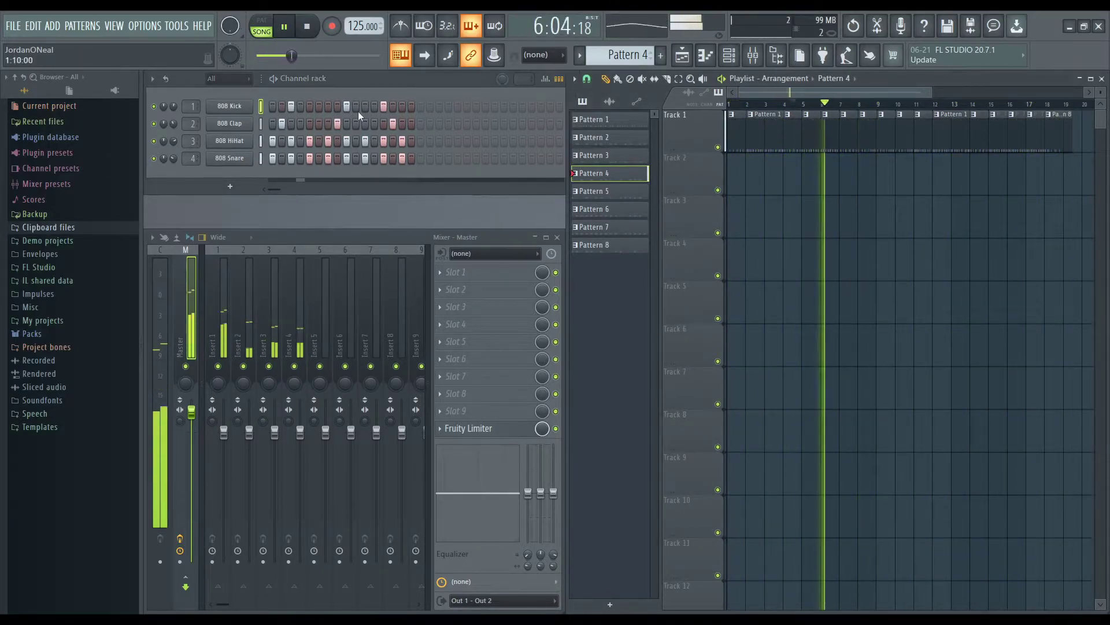
Step: Add extra hi-hat hits to Pattern 5 and remove the second snare hit in Pattern 6
click(594, 191)
click(301, 141)
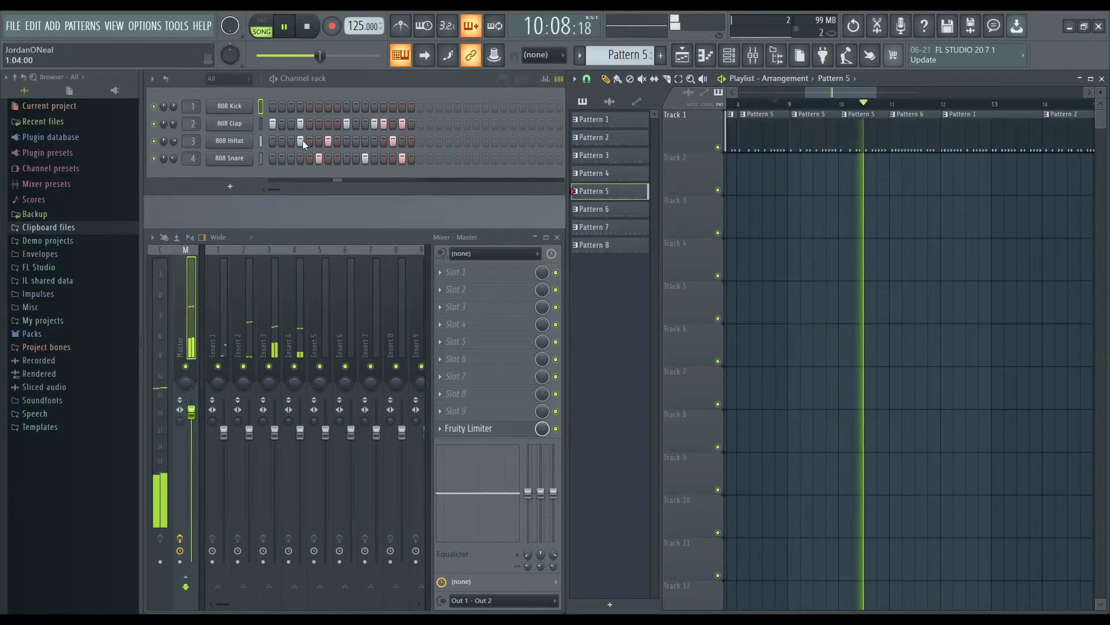
click(346, 140)
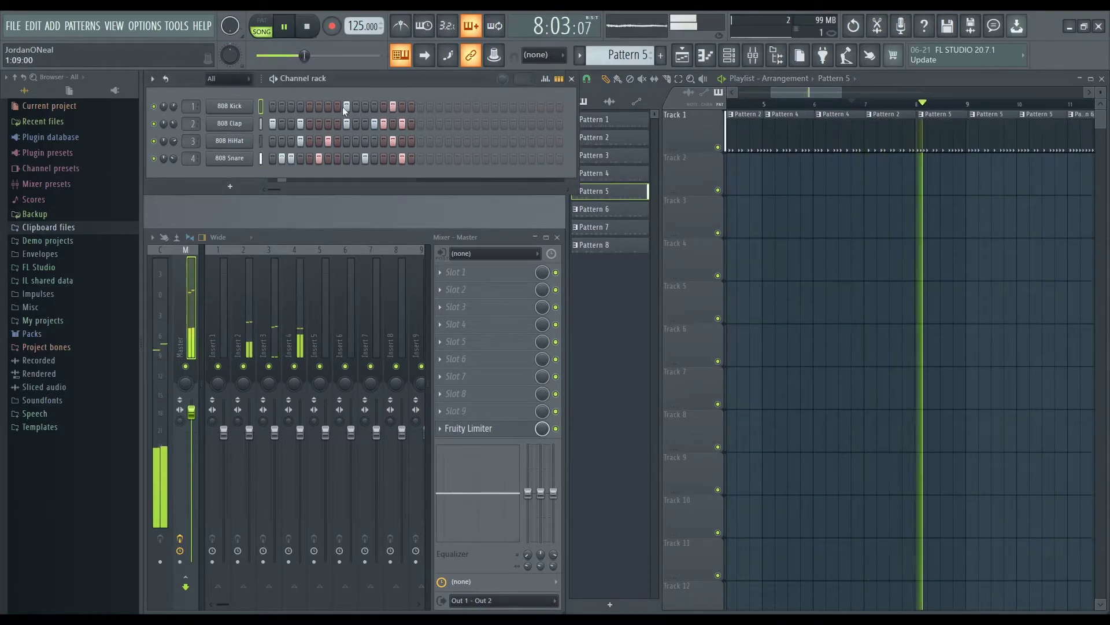
click(602, 210)
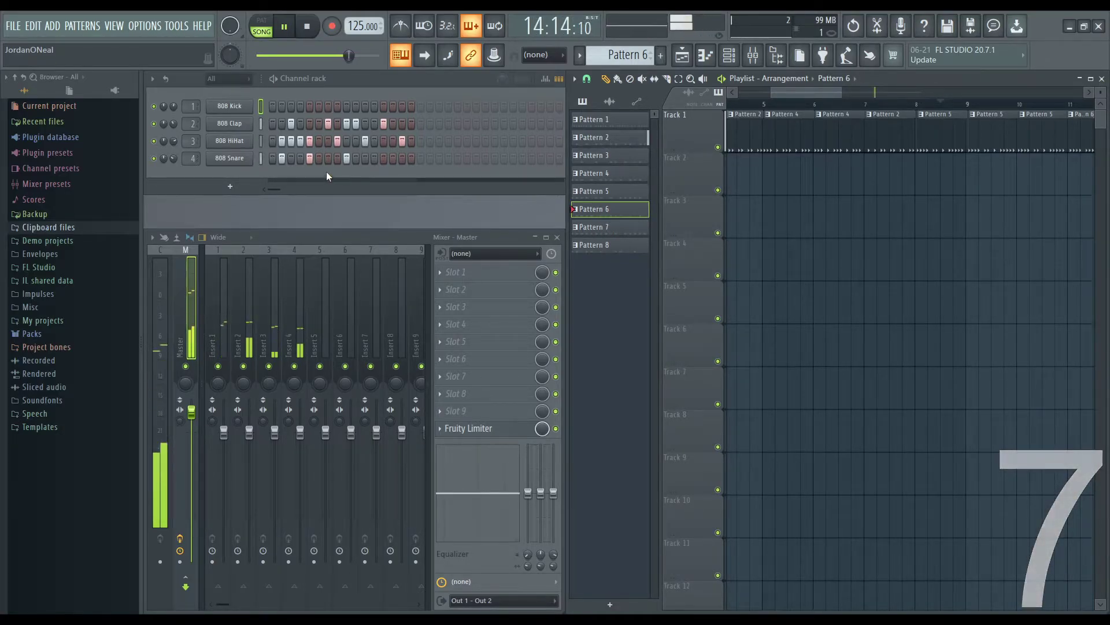
click(282, 157)
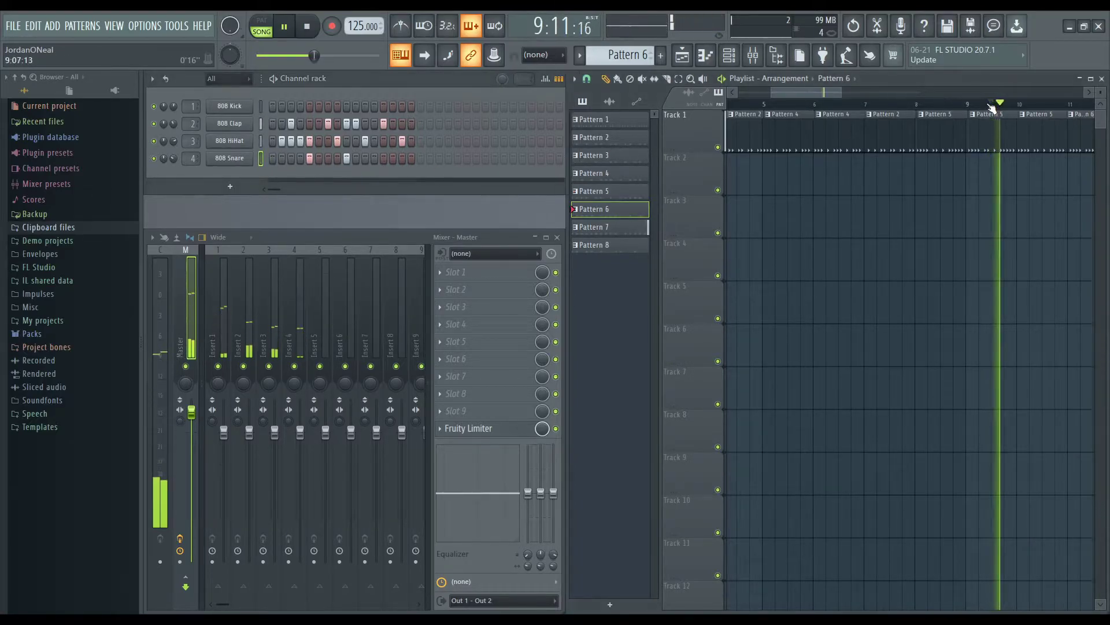
Step: Toggle a kick step in Pattern 7 and restart playback partway through the song
click(636, 226)
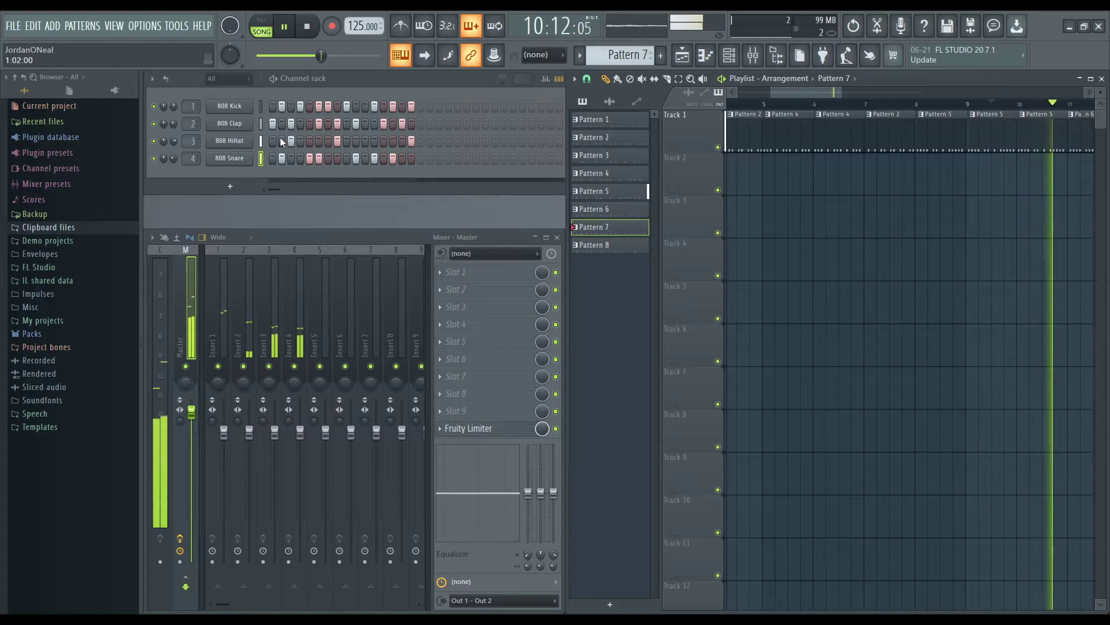
click(283, 106)
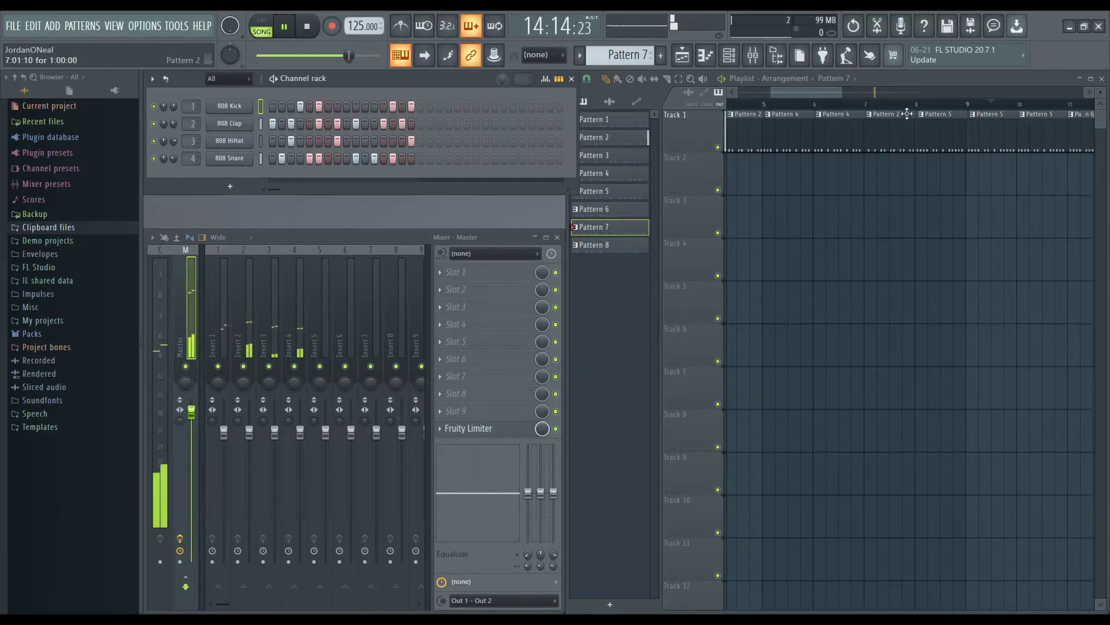
click(746, 105)
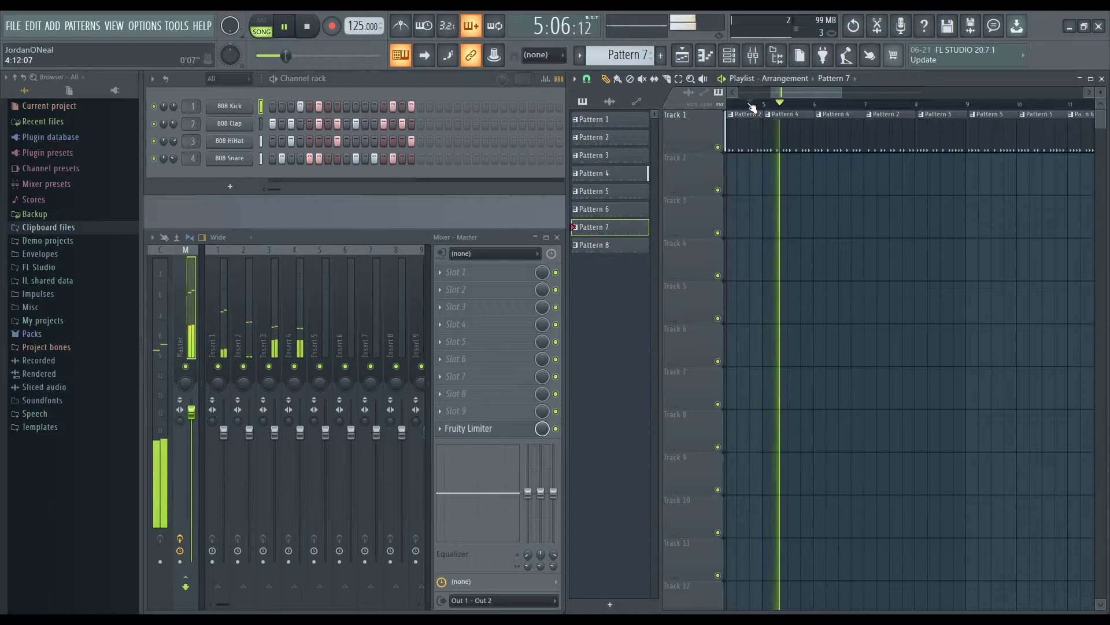
Step: Zoom out the playlist, replay from around bar 3, and bring up Pattern 1's step grid
click(737, 105)
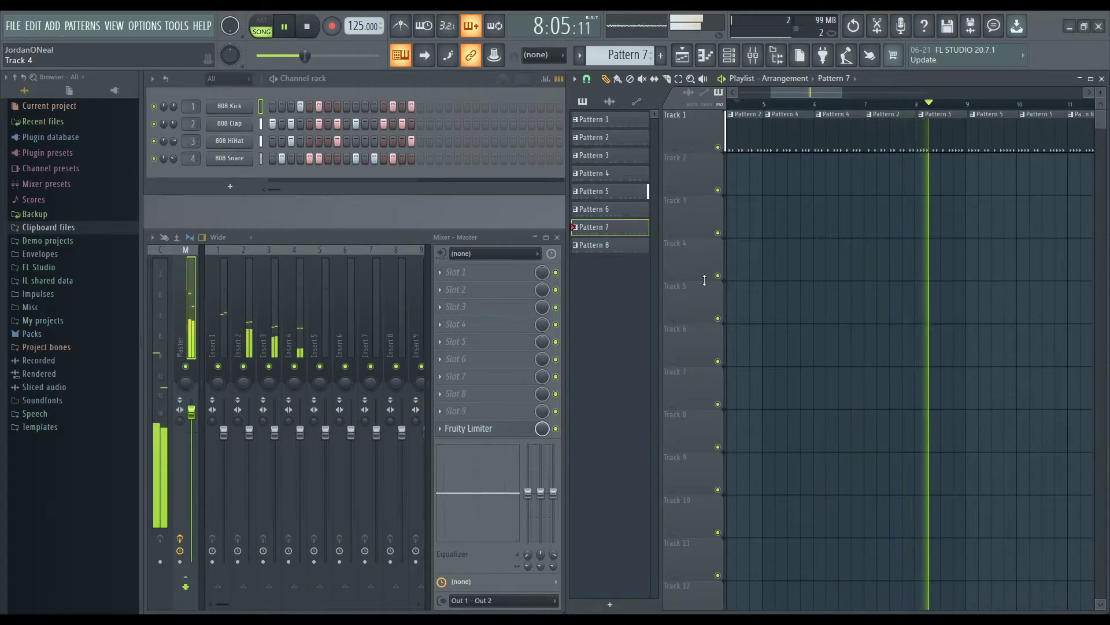
scroll(840, 93, down, 3)
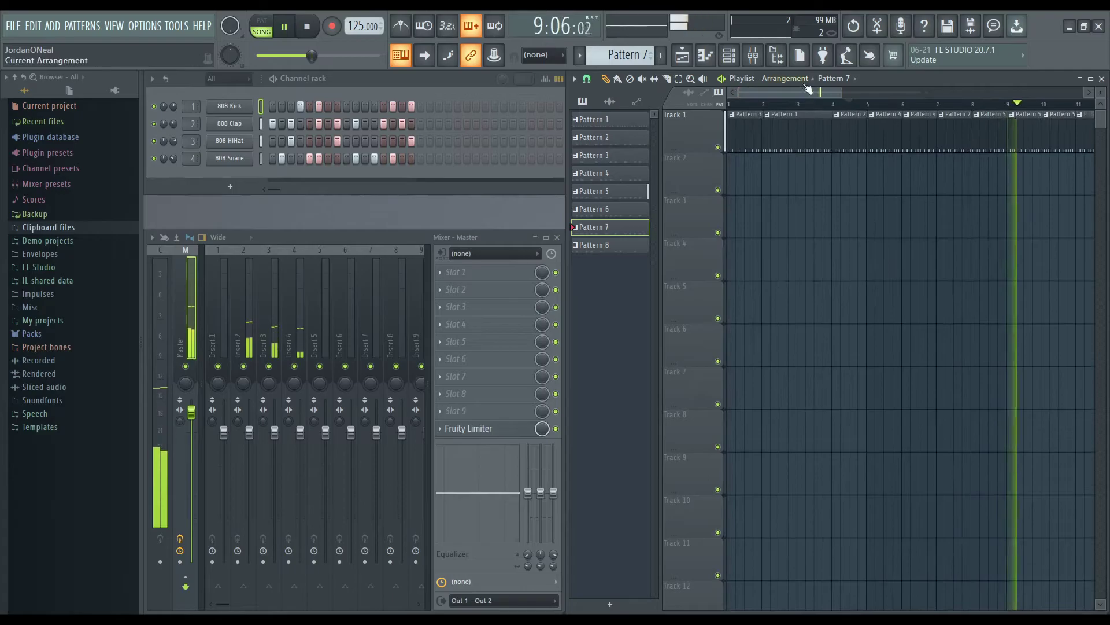
scroll(839, 94, down, 1)
scroll(833, 95, down, 2)
scroll(827, 97, down, 1)
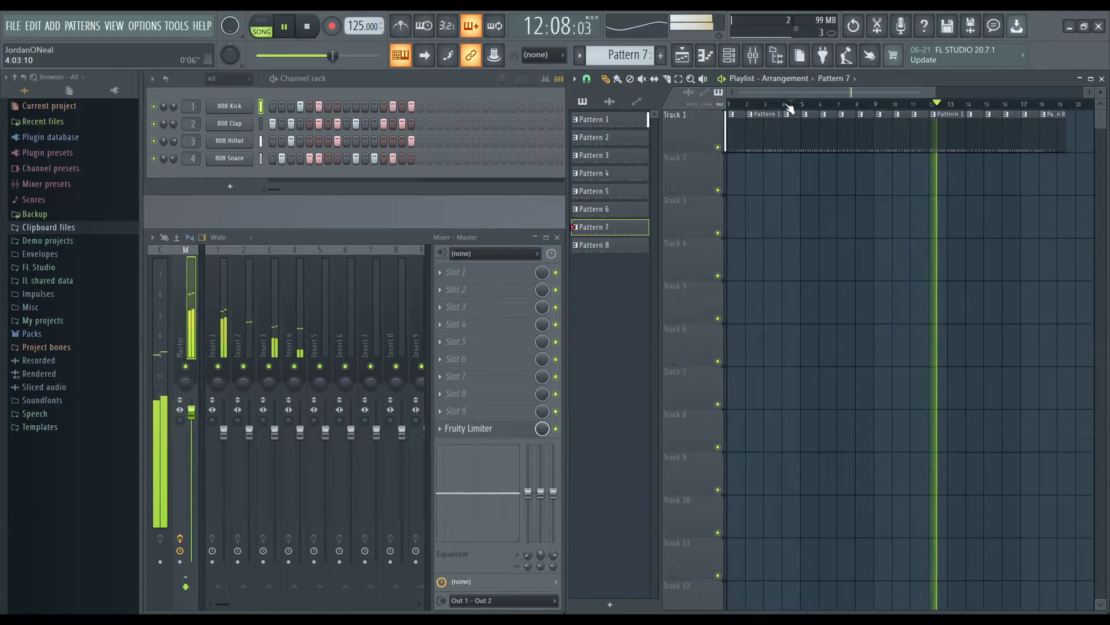
click(759, 106)
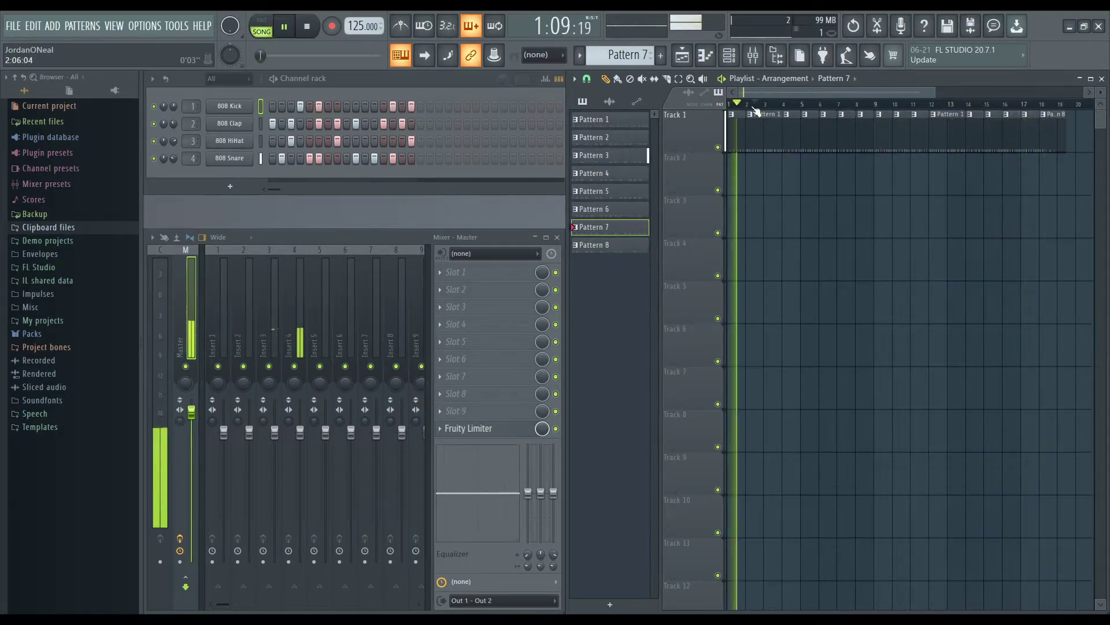
click(594, 119)
click(440, 116)
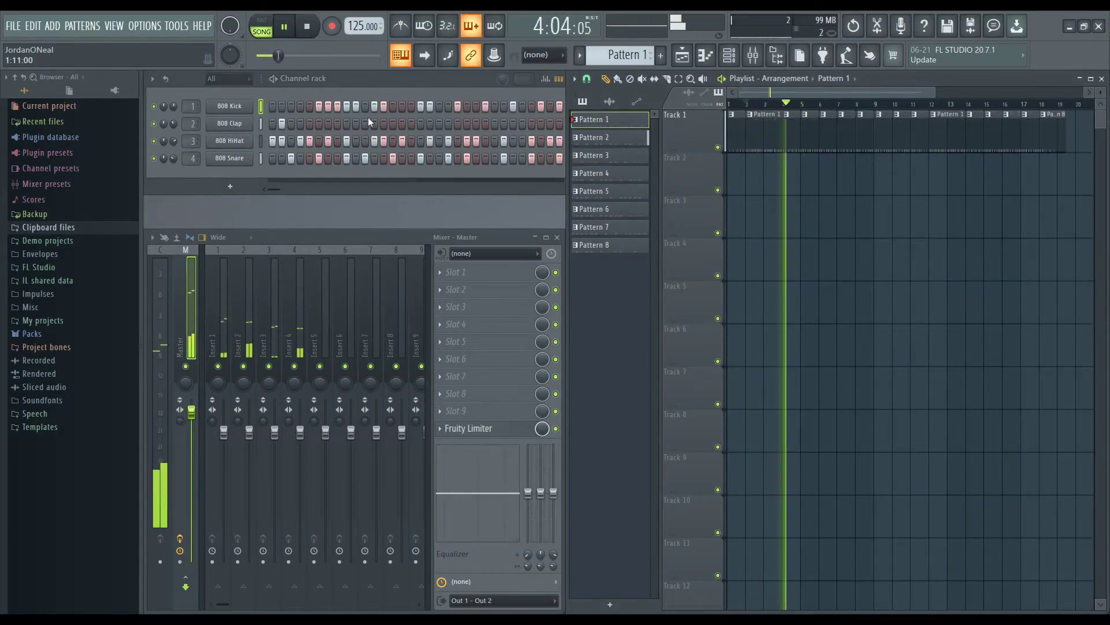
Step: Paint extra clap hits into Pattern 1, then add four more clap hits to Pattern 6
drag(420, 123, 439, 123)
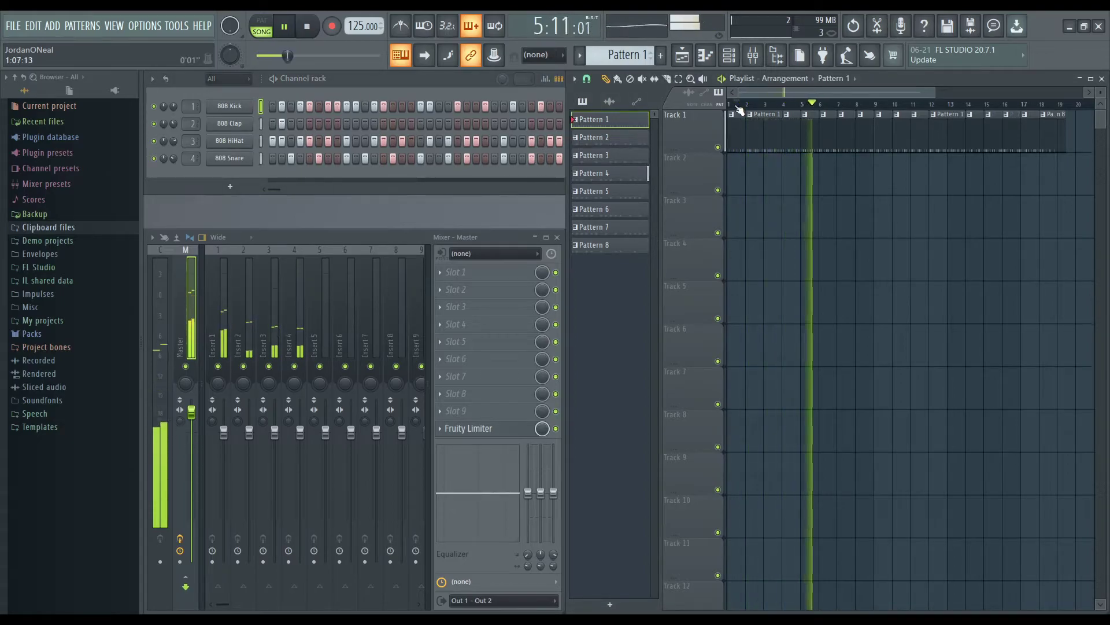
drag(750, 105, 739, 105)
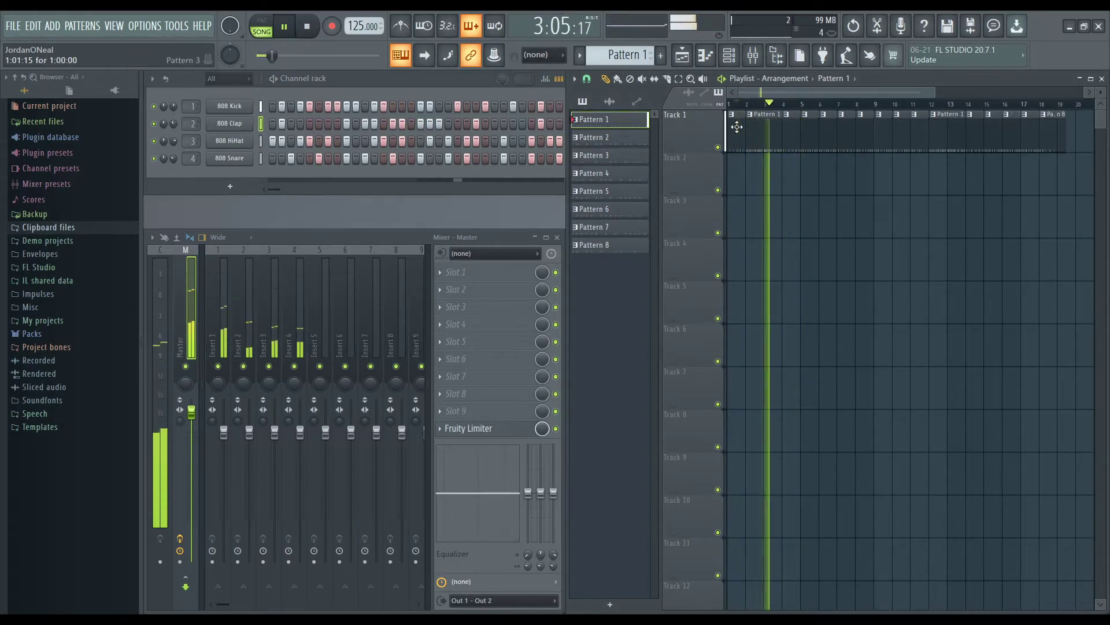
click(595, 208)
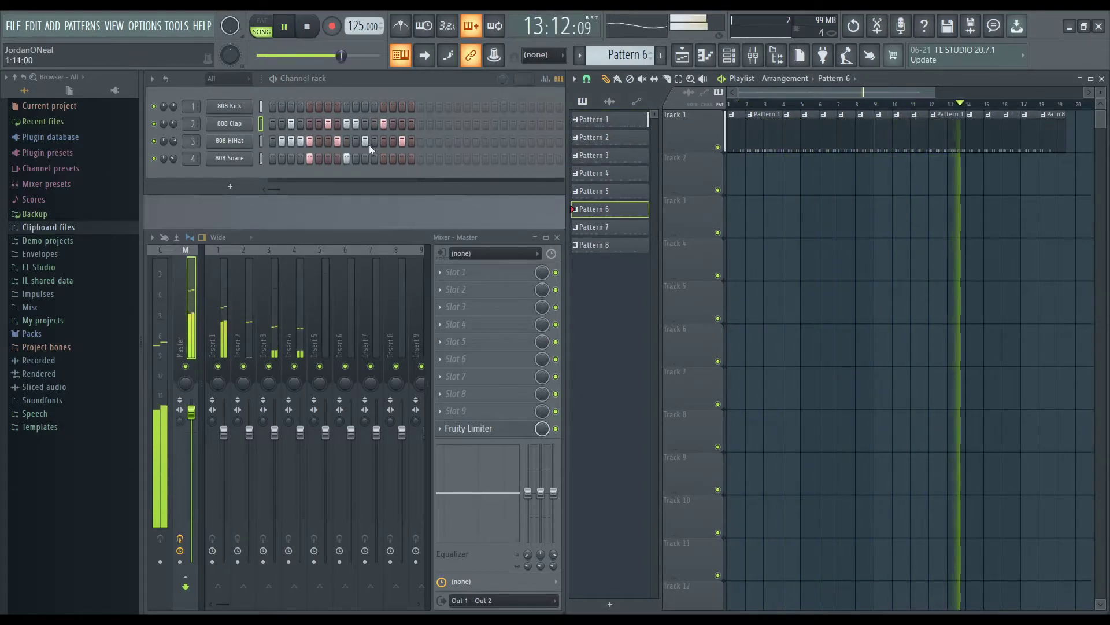
click(393, 123)
click(365, 123)
click(300, 123)
click(281, 123)
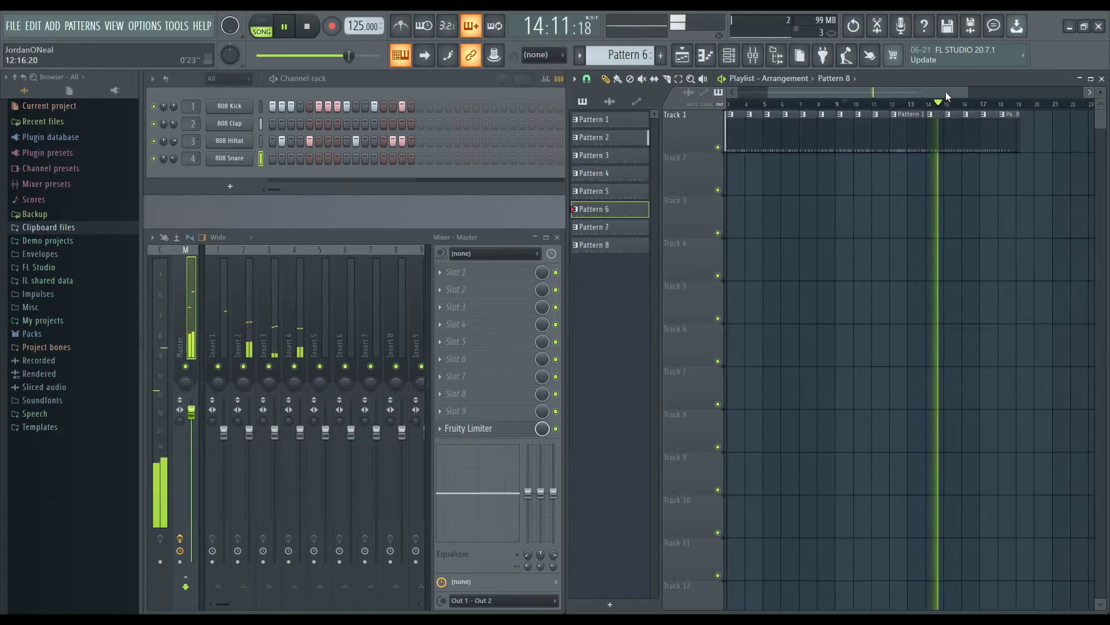
Step: Return to Pattern 6 and briefly view it in the piano roll before closing it
drag(941, 92, 870, 91)
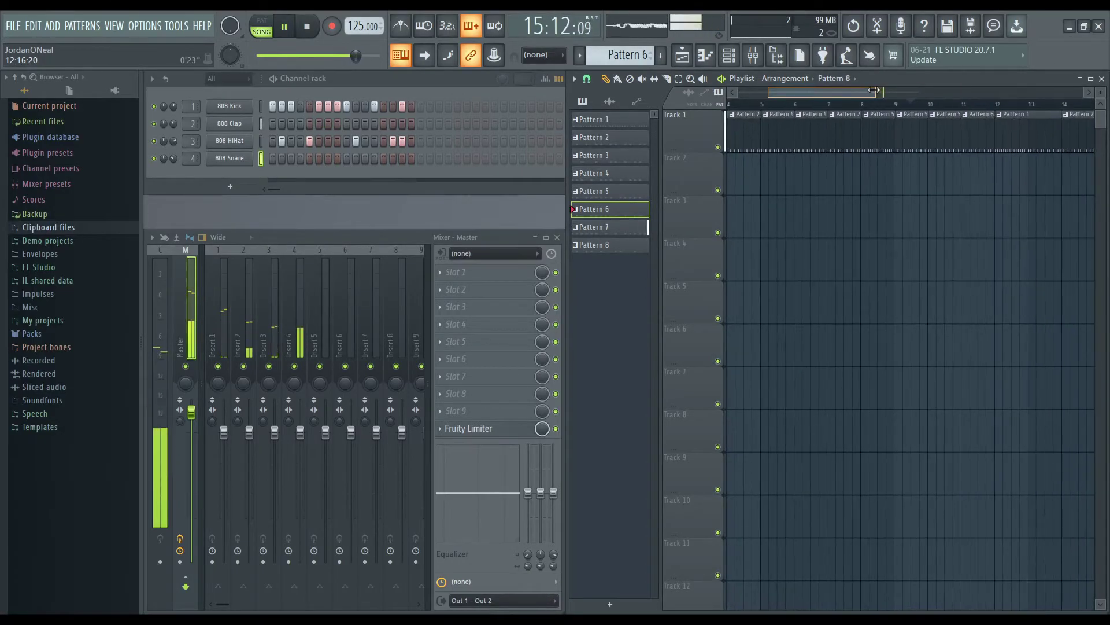
click(617, 209)
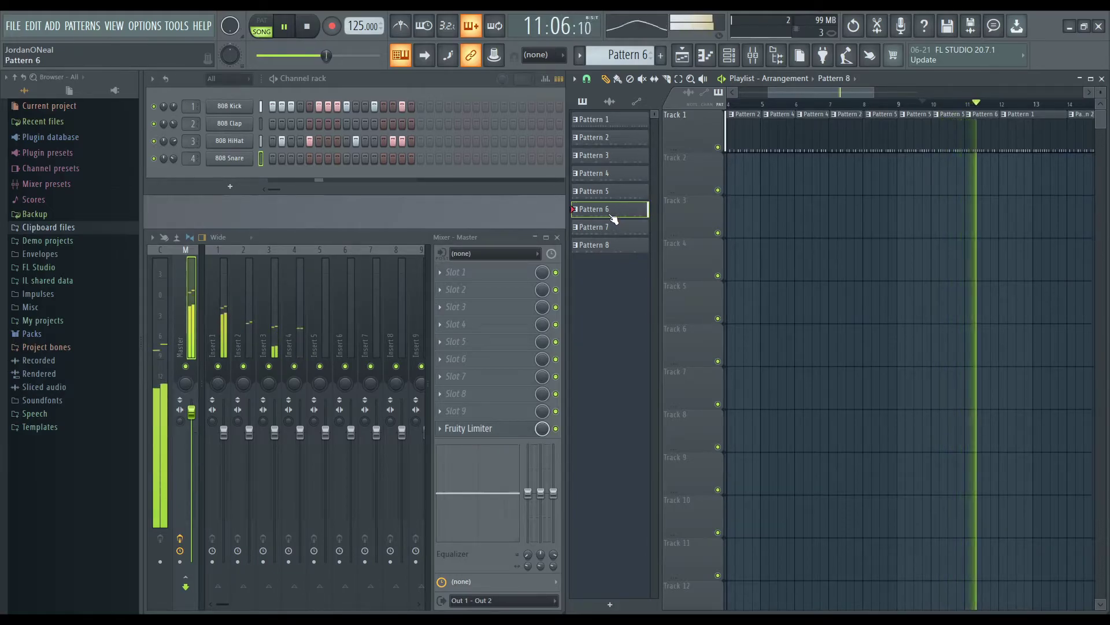
key(F7)
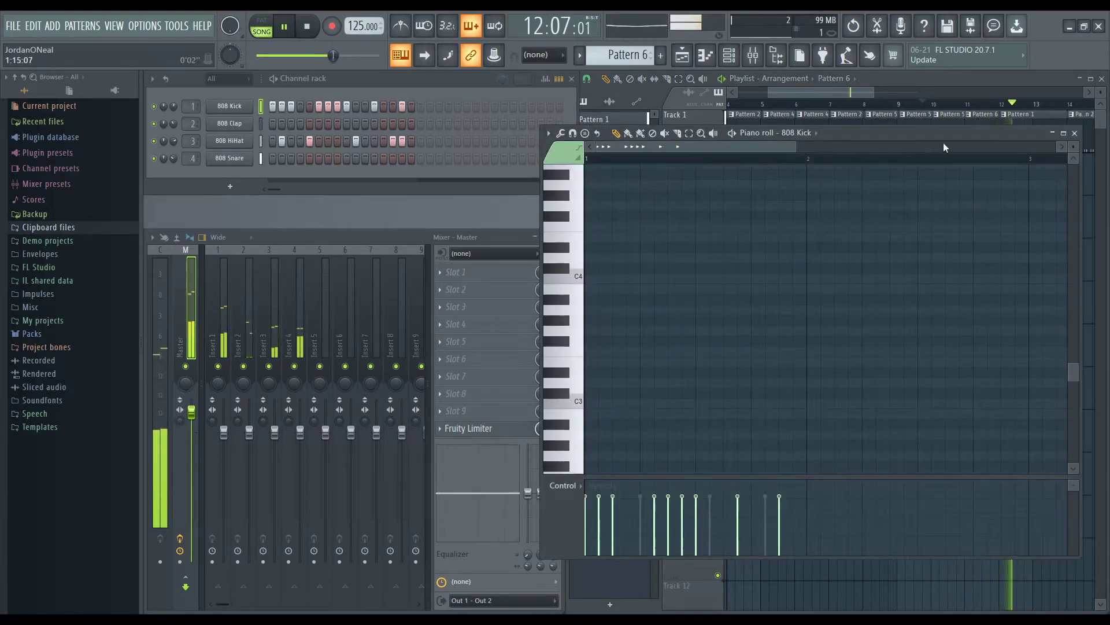
click(1074, 133)
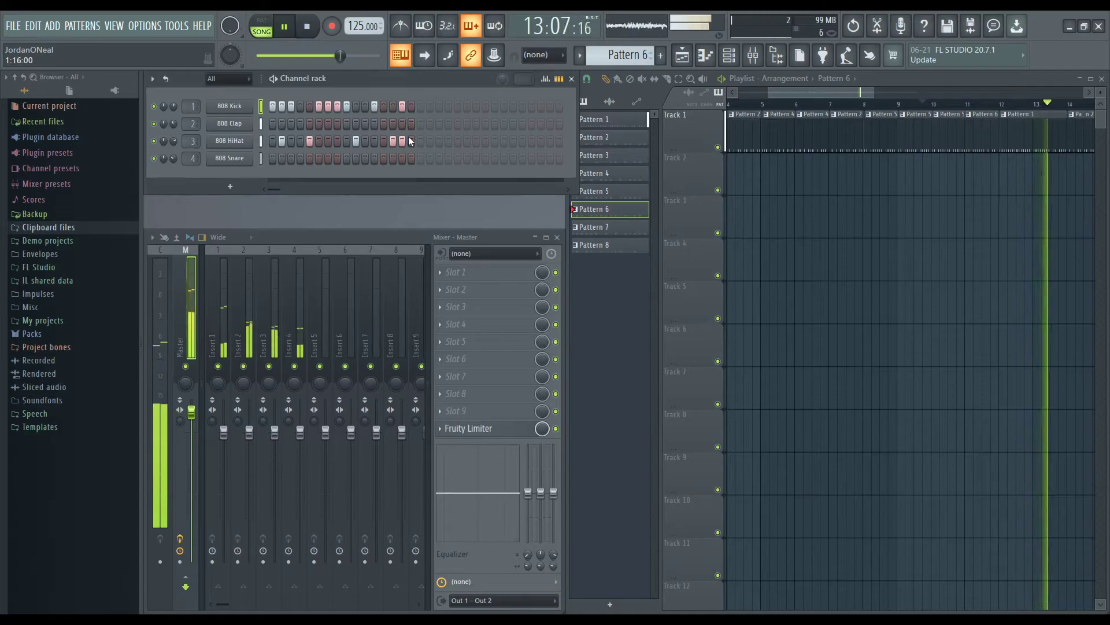
Step: Rearrange Pattern 6's 808 Clap hits and zoom the playlist out over the whole song
click(627, 208)
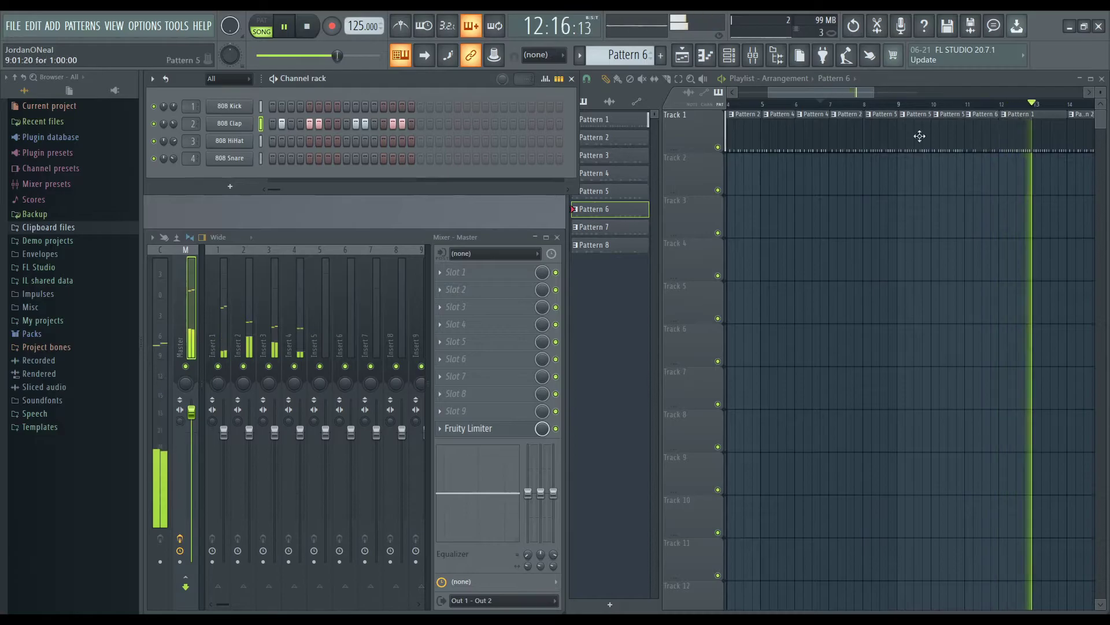
click(347, 124)
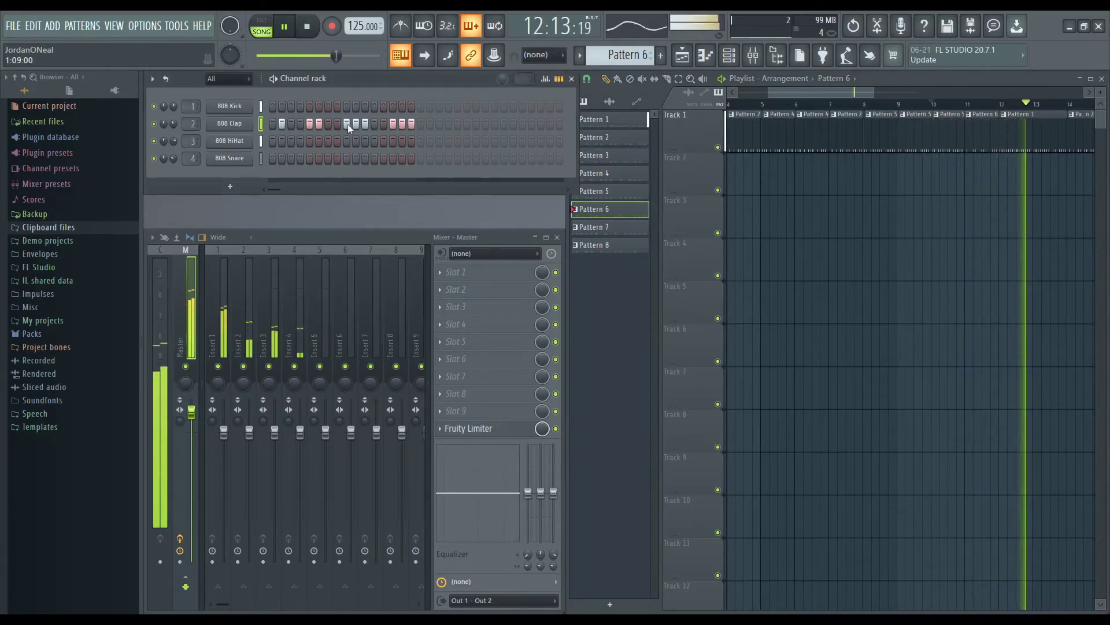
click(365, 124)
click(318, 124)
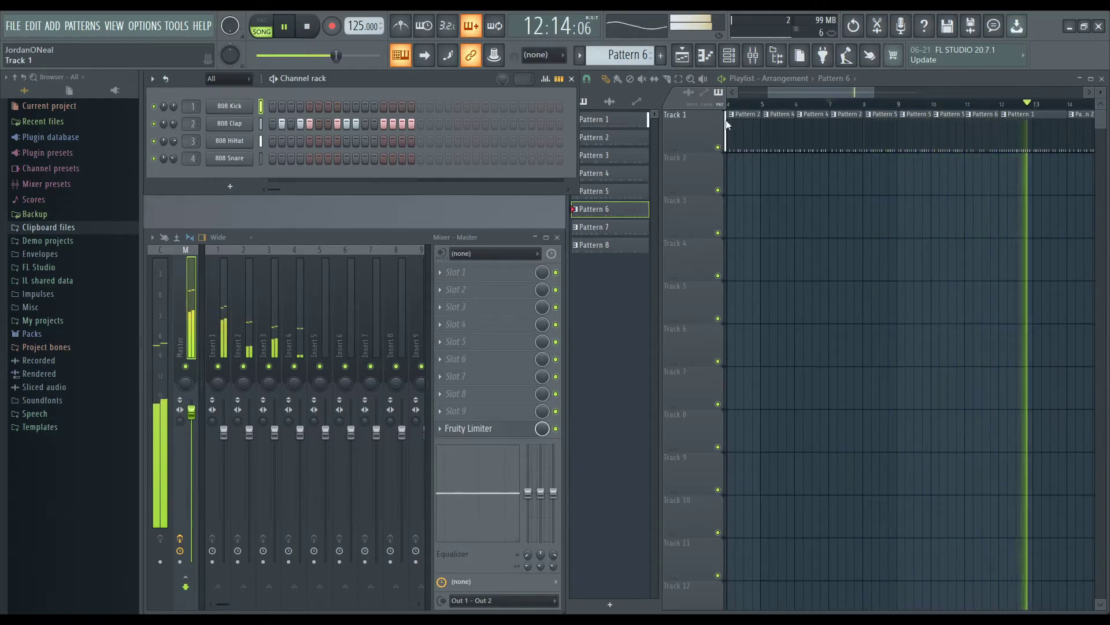
drag(335, 56, 265, 56)
drag(874, 92, 935, 88)
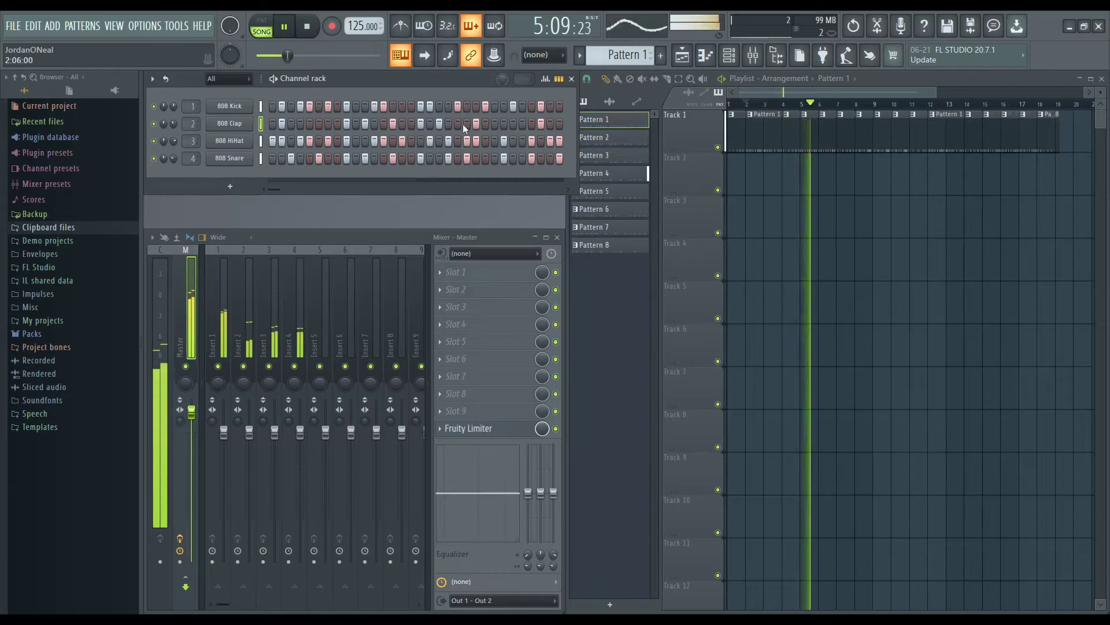
Step: Paint extra clap hits near both ends of Pattern 1's clap row
drag(523, 123, 551, 124)
mouse_move(328, 124)
mouse_down()
mouse_move(307, 123)
mouse_move(525, 123)
mouse_move(289, 127)
mouse_up()
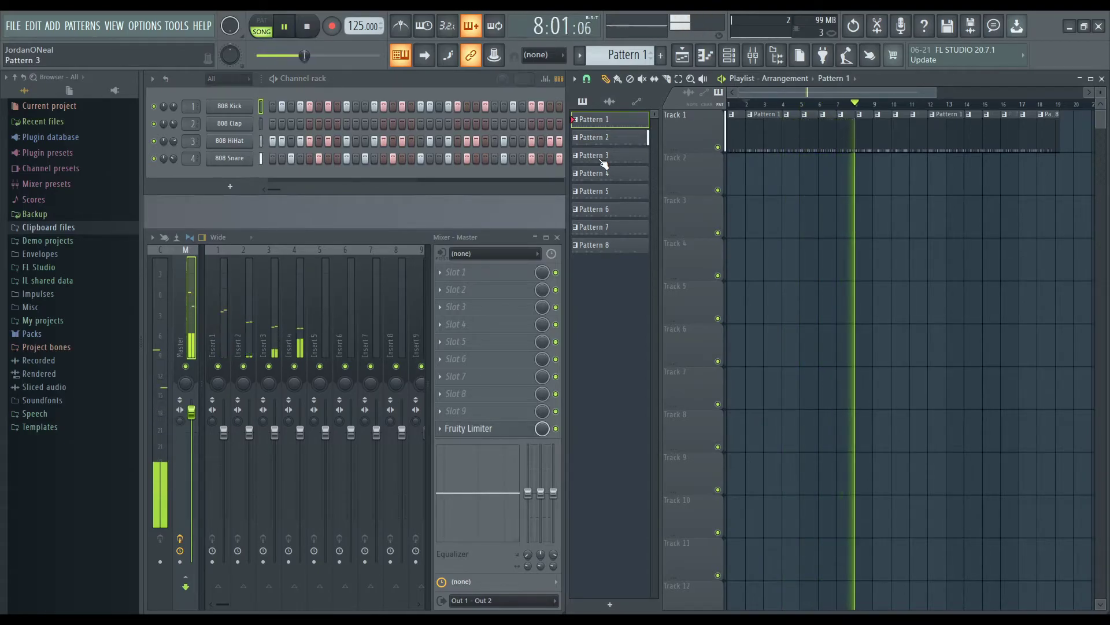
drag(936, 93, 837, 93)
Step: Nudge the Pattern 2 clip half a bar right and move Track 2's Pattern 5 clip to bar 9
click(873, 110)
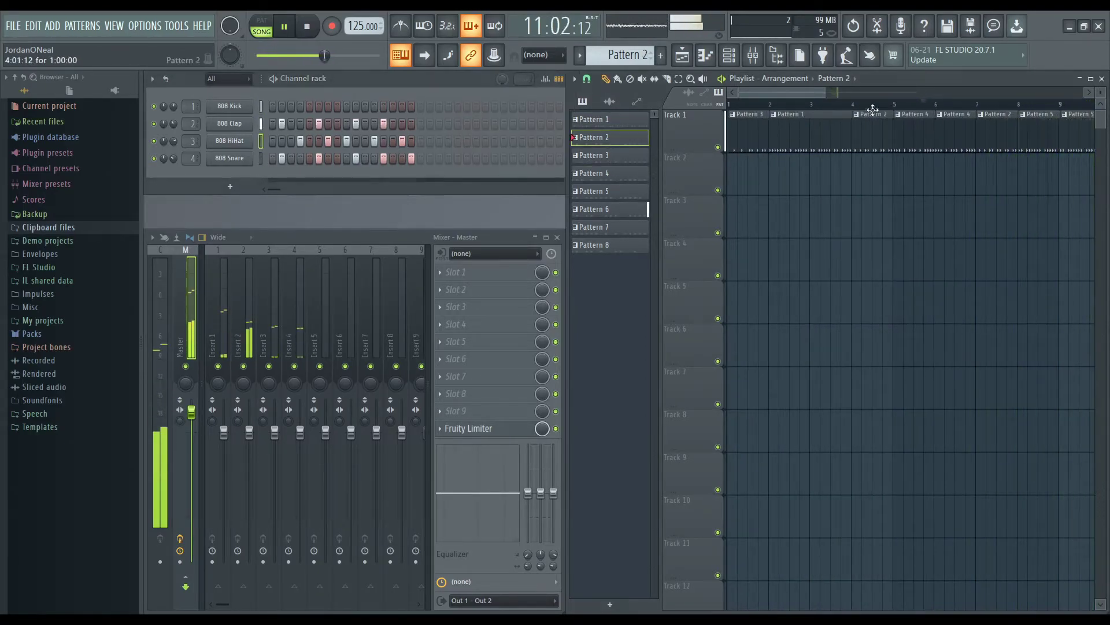
drag(775, 93, 821, 99)
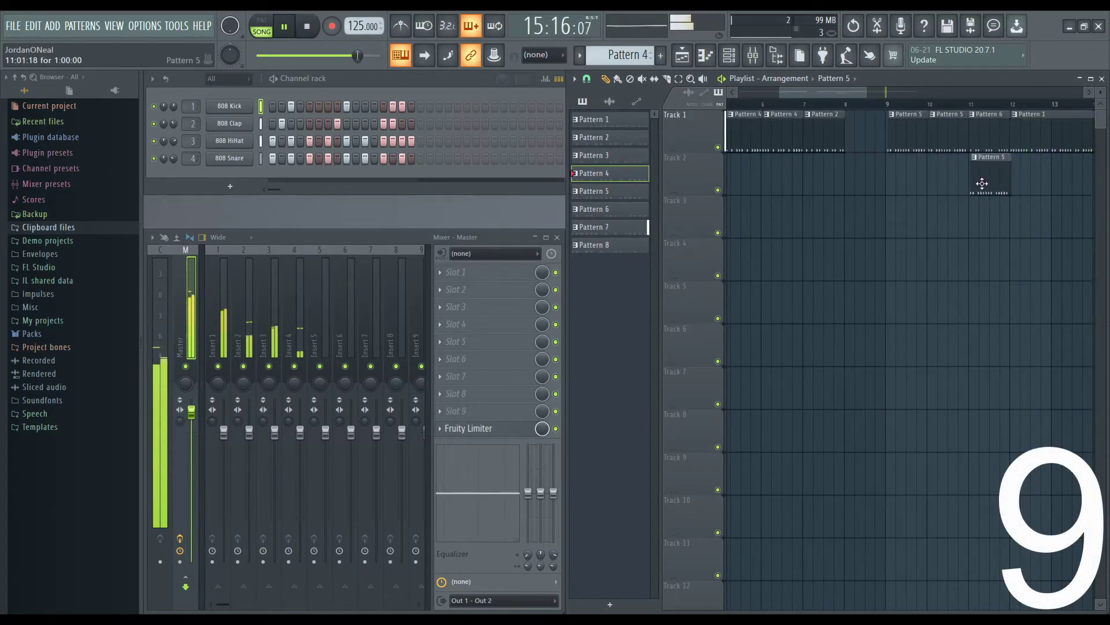
click(982, 183)
drag(822, 140, 842, 140)
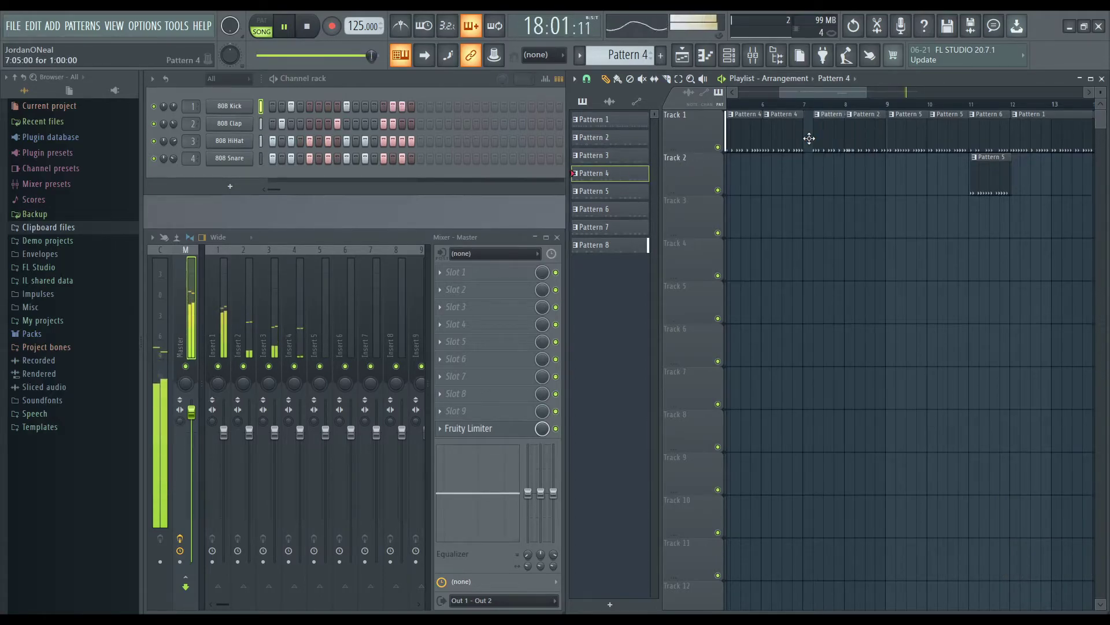
drag(982, 172, 891, 177)
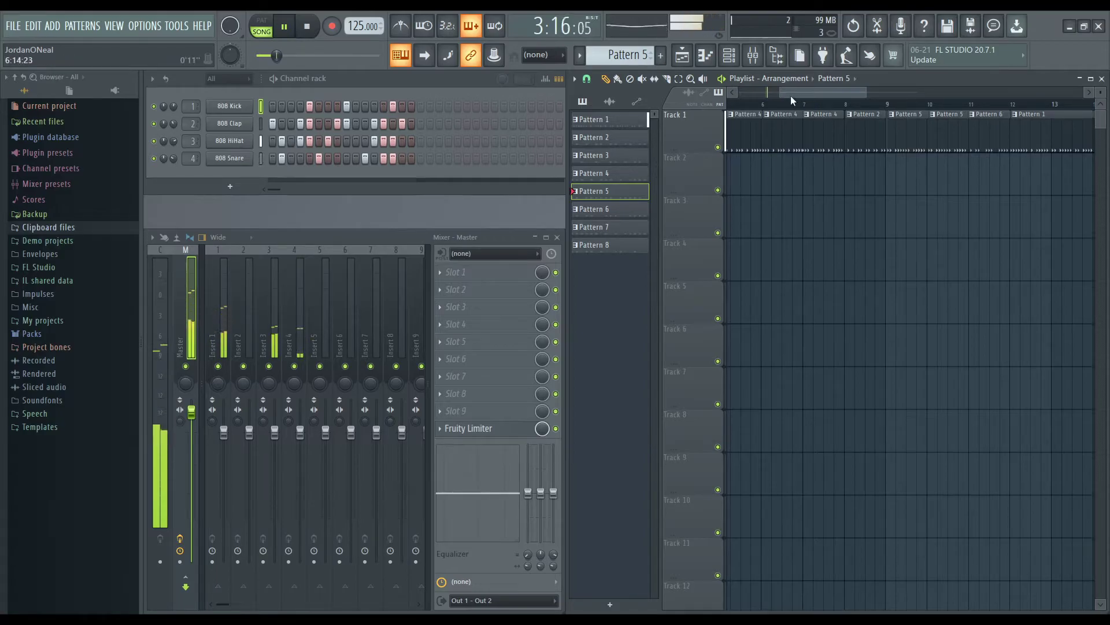
drag(780, 91, 926, 93)
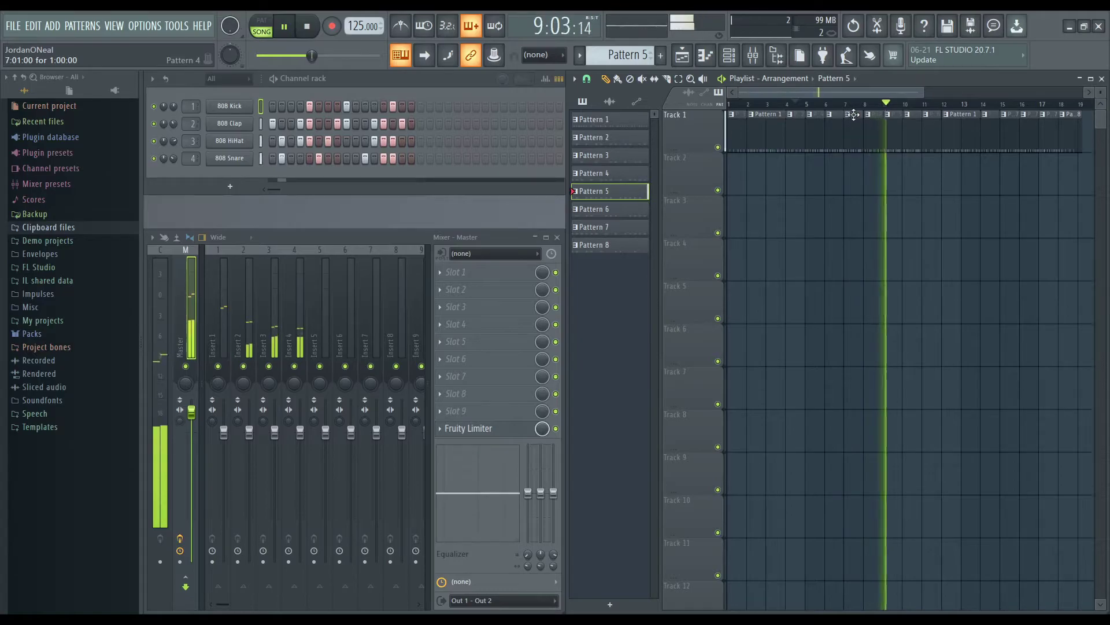
drag(921, 92, 807, 94)
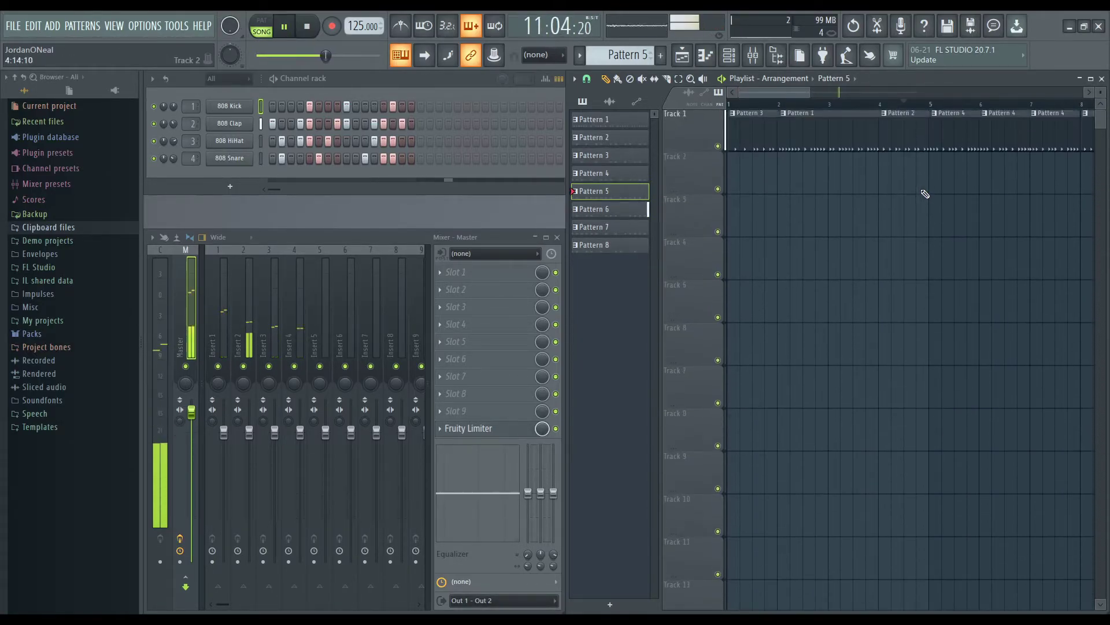
drag(785, 92, 807, 94)
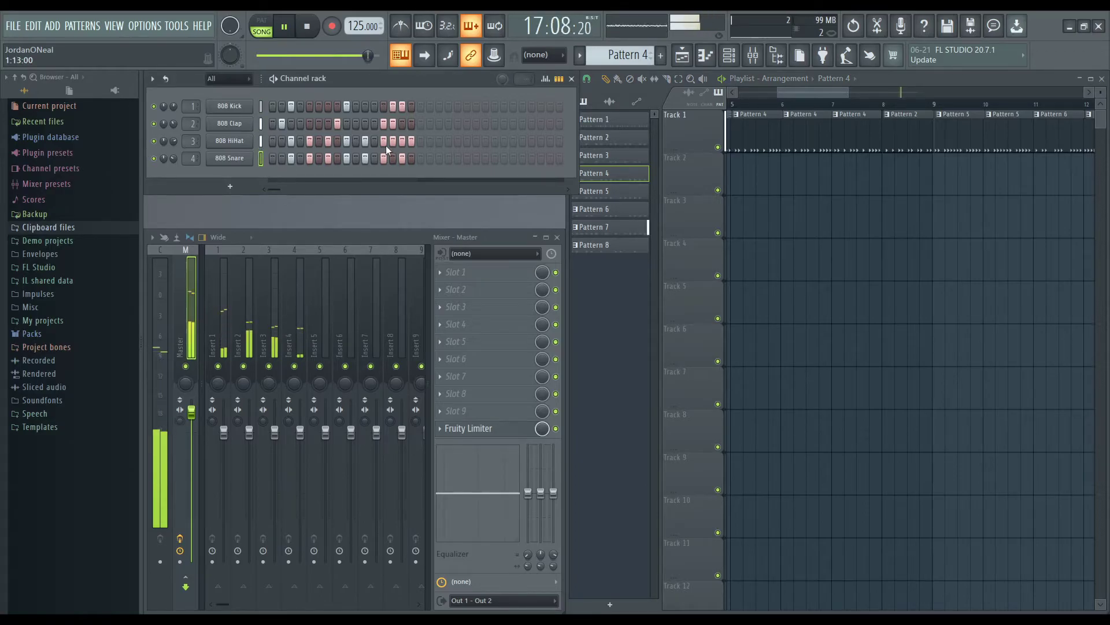
Step: Add a last-step clap hit to Pattern 4, adjust playlist zoom, and scroll to Pattern 7
click(402, 124)
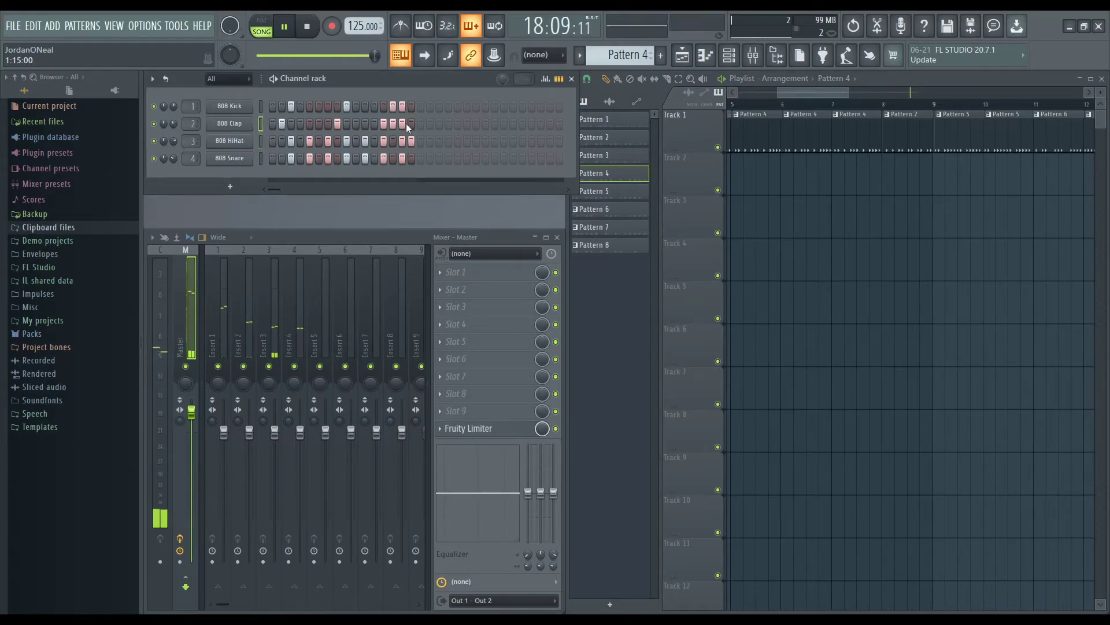
click(411, 123)
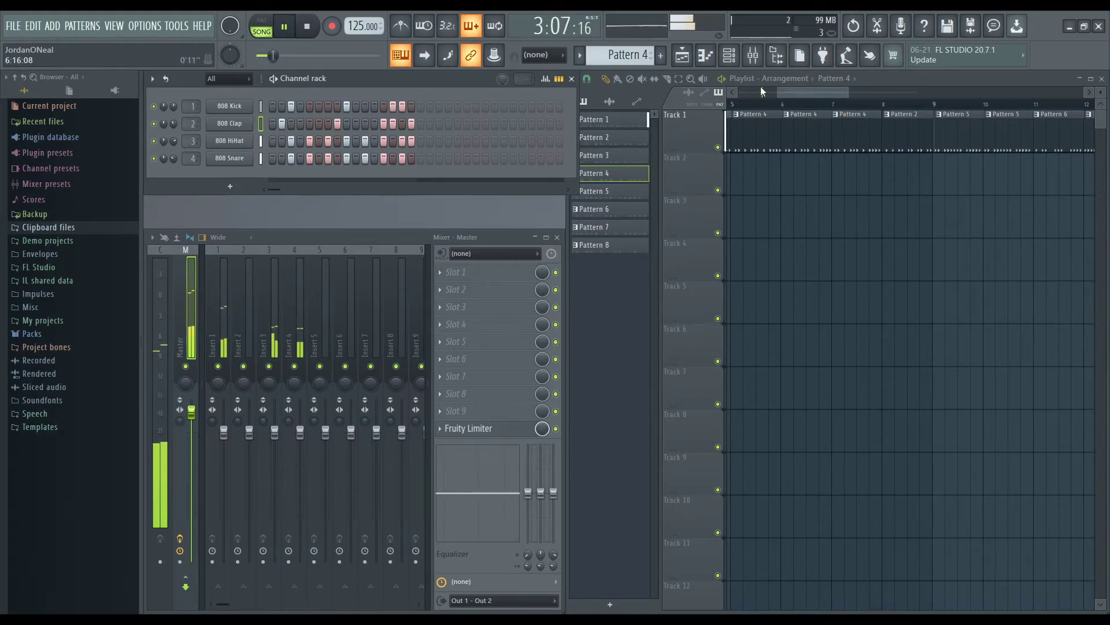
drag(775, 93, 738, 93)
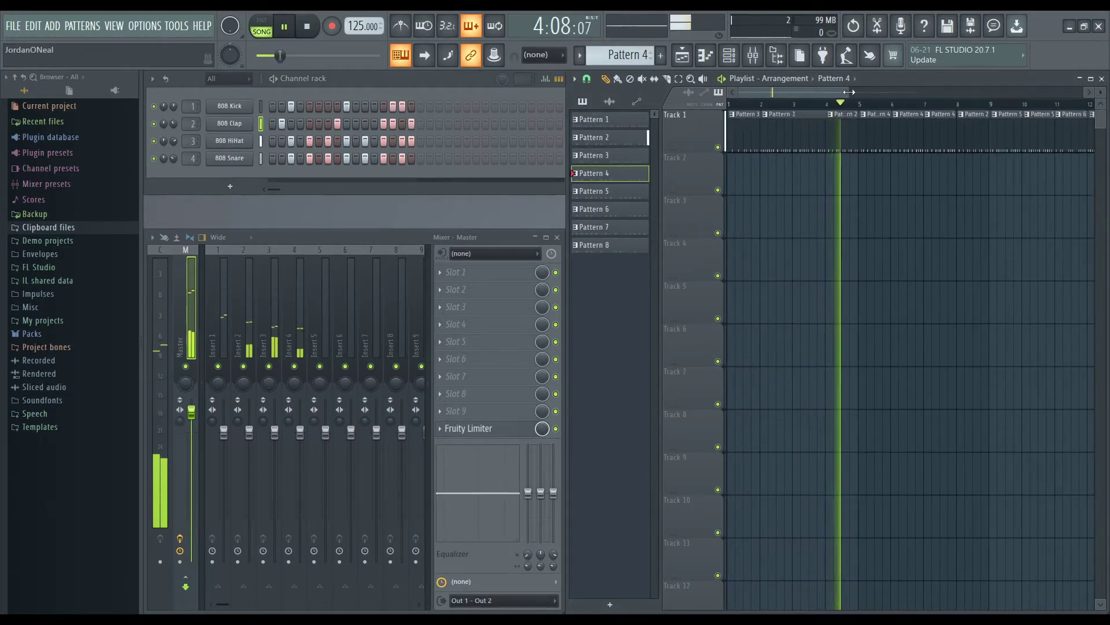
drag(849, 92, 920, 91)
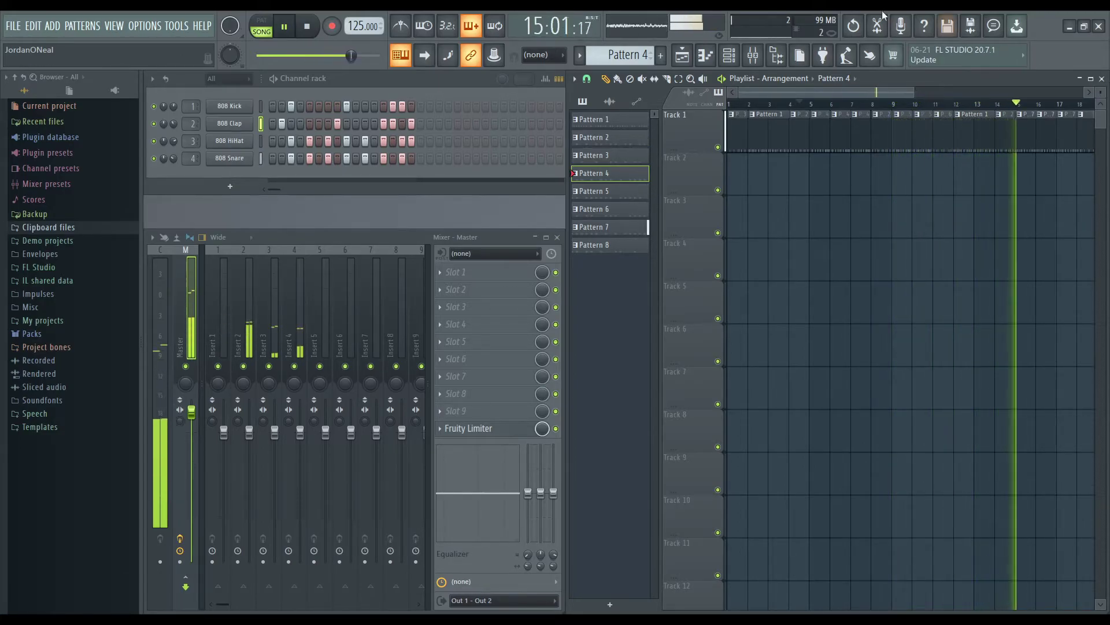
mouse_move(915, 91)
mouse_down()
mouse_move(797, 91)
mouse_move(830, 95)
mouse_up()
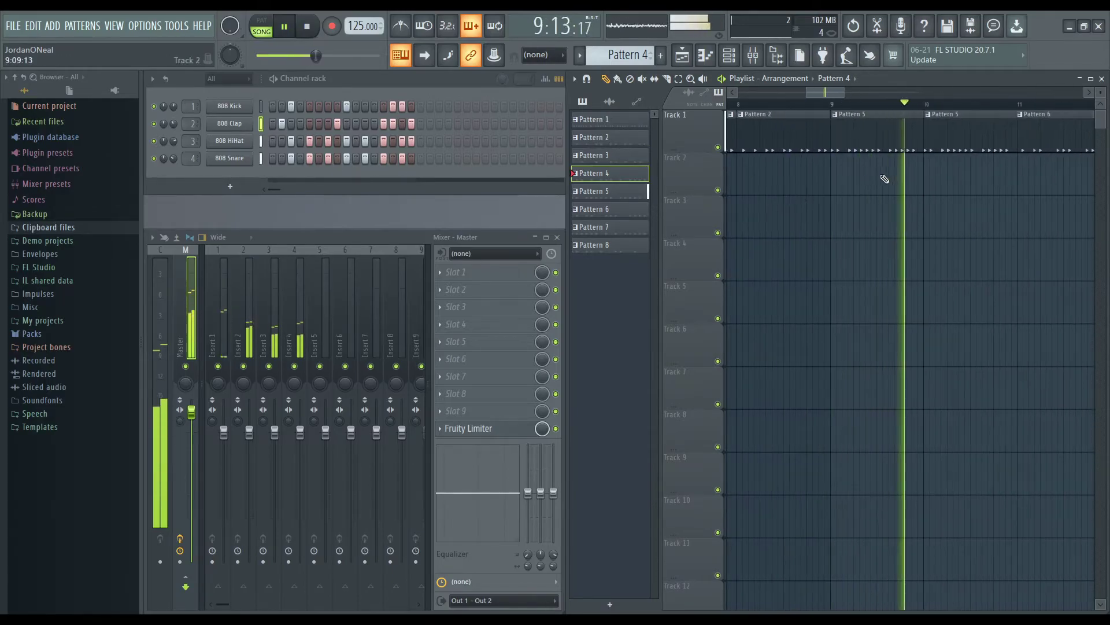
ctrl+scroll(1011, 194, down, 5)
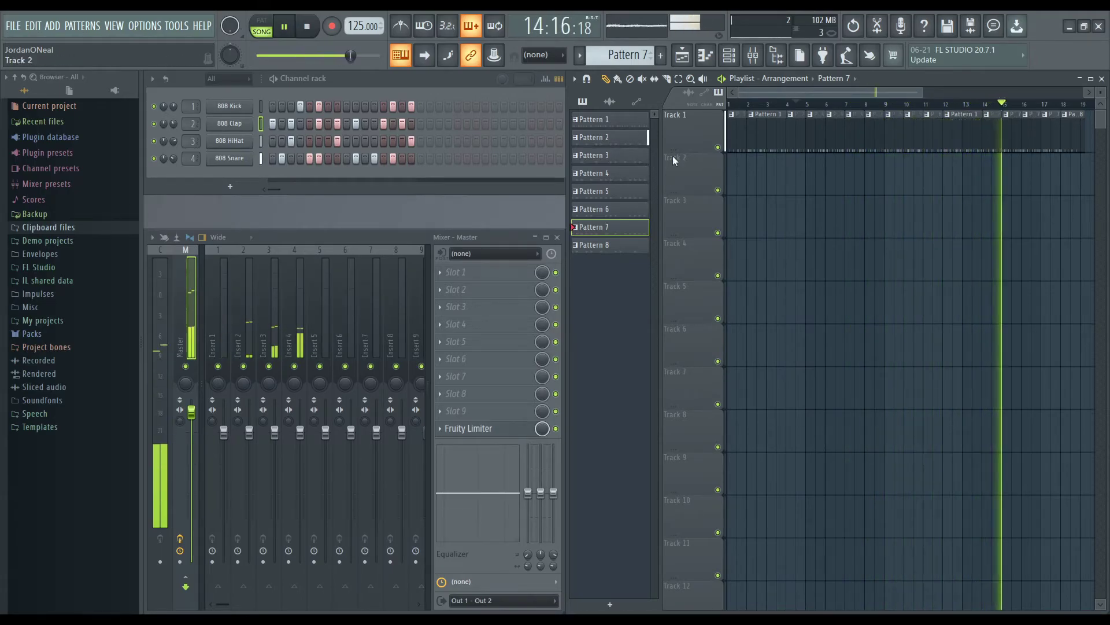
Step: Return to Pattern 4, replay from around bar 5, and add a snare hit
click(300, 124)
click(356, 123)
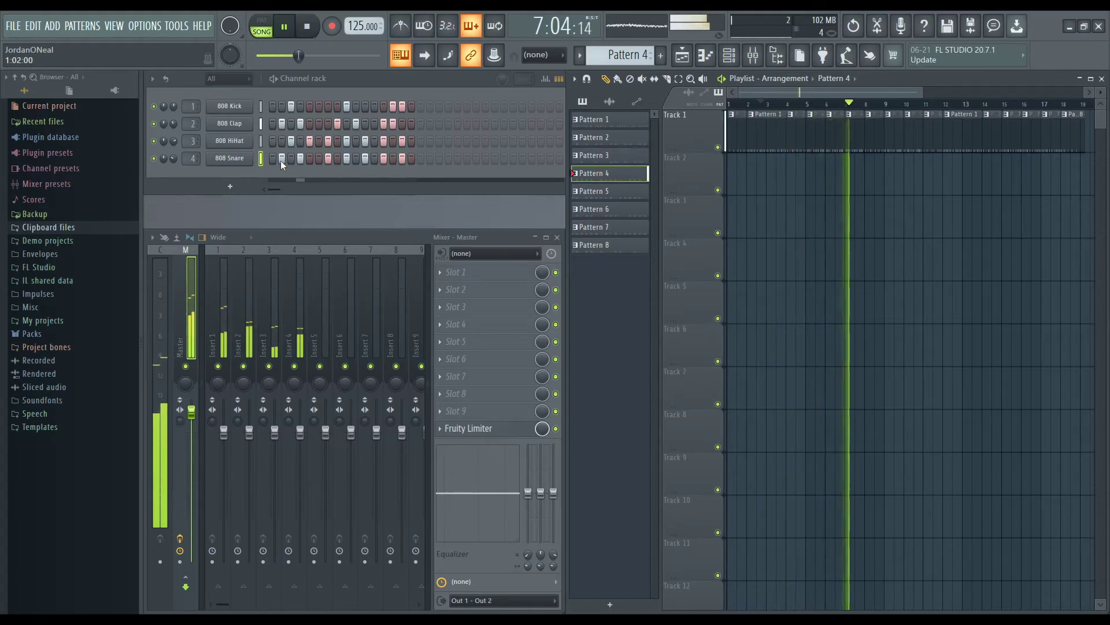
click(814, 104)
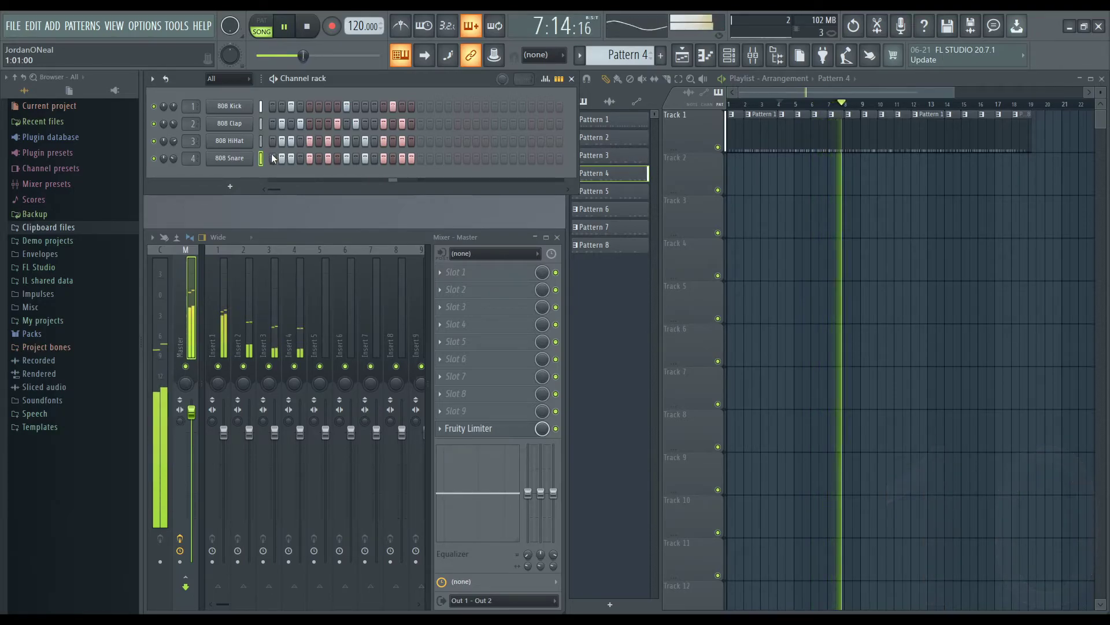
click(794, 106)
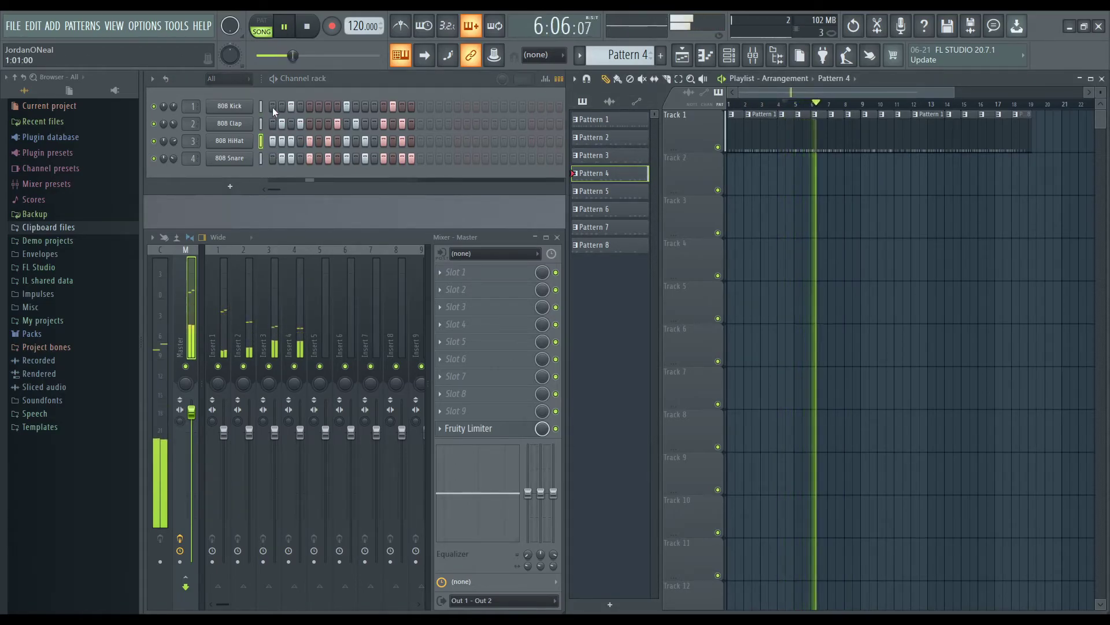
click(411, 147)
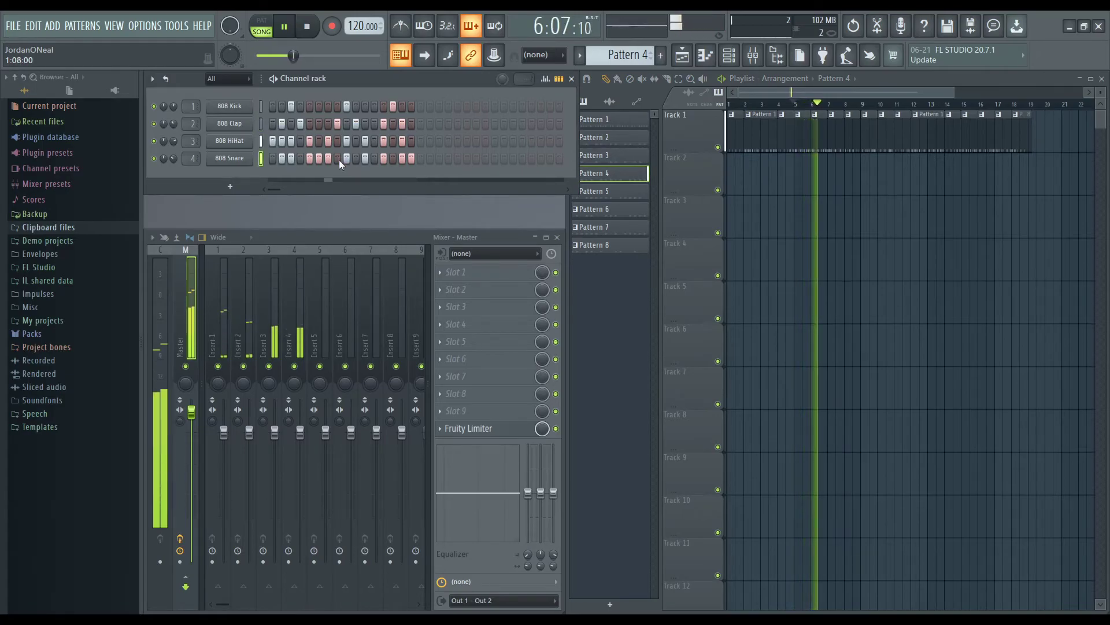
click(355, 159)
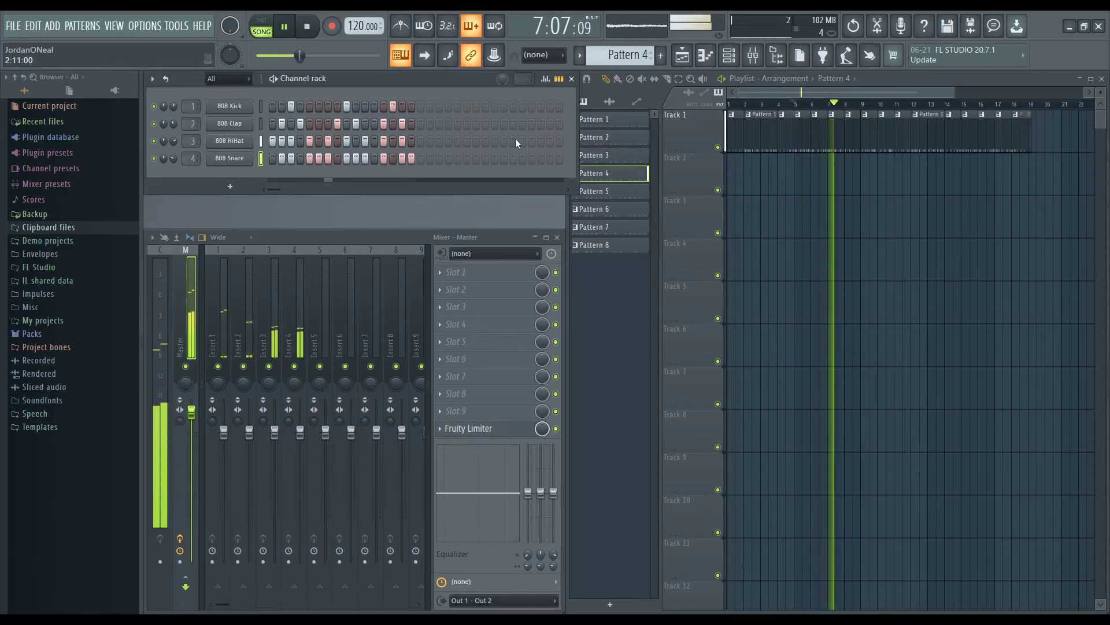
Step: Clear Pattern 4's clap row, add a later kick hit and remove an early one
click(788, 108)
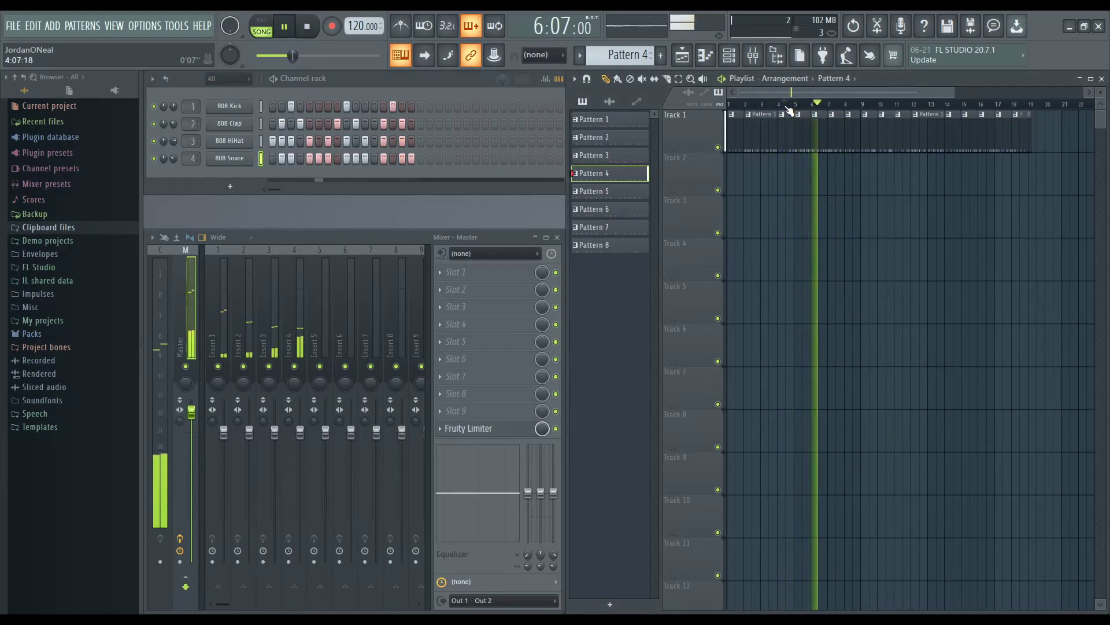
drag(282, 123, 424, 123)
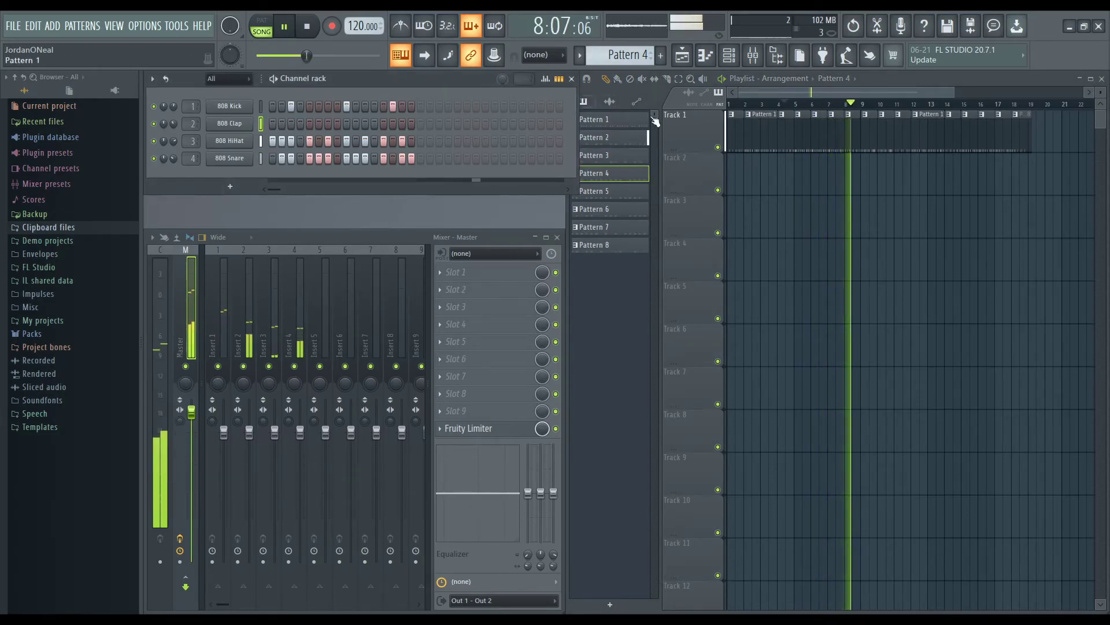
click(749, 106)
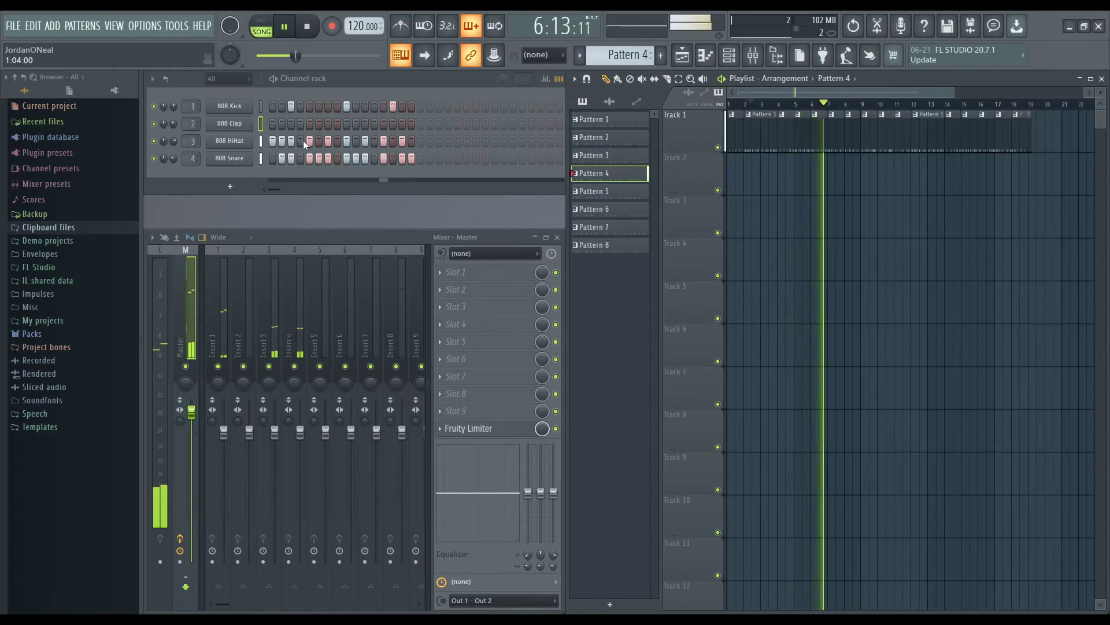
click(374, 106)
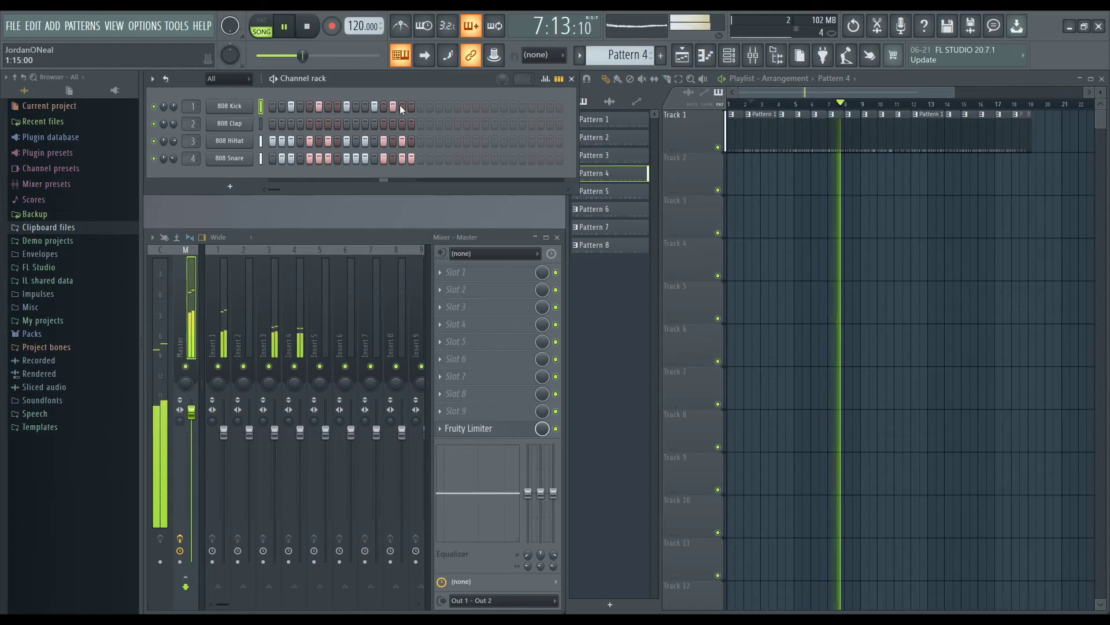
click(290, 107)
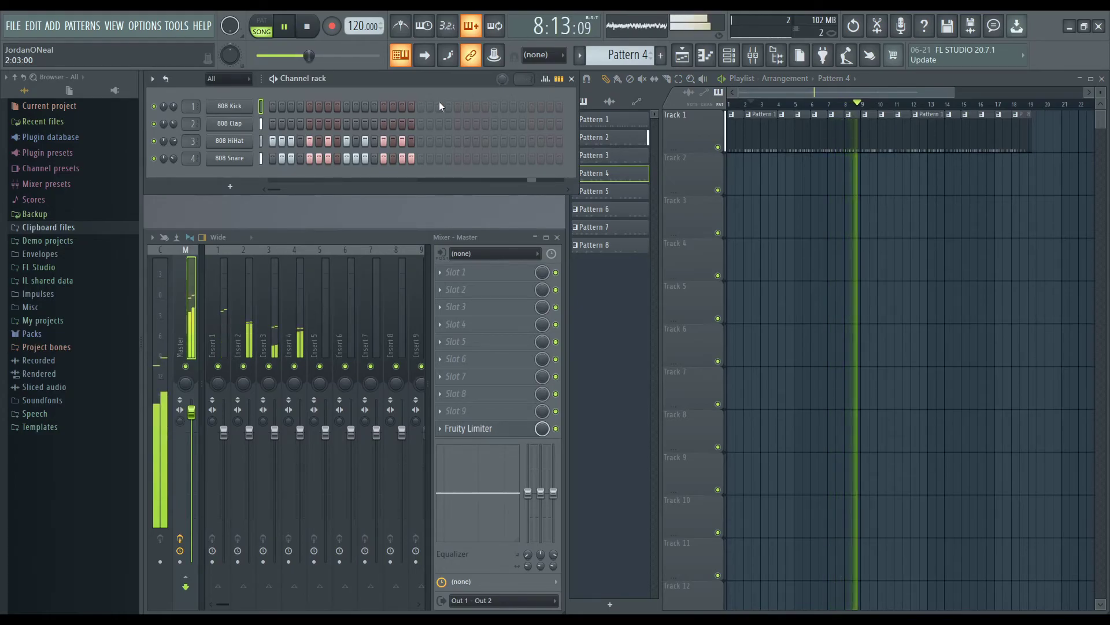
click(779, 104)
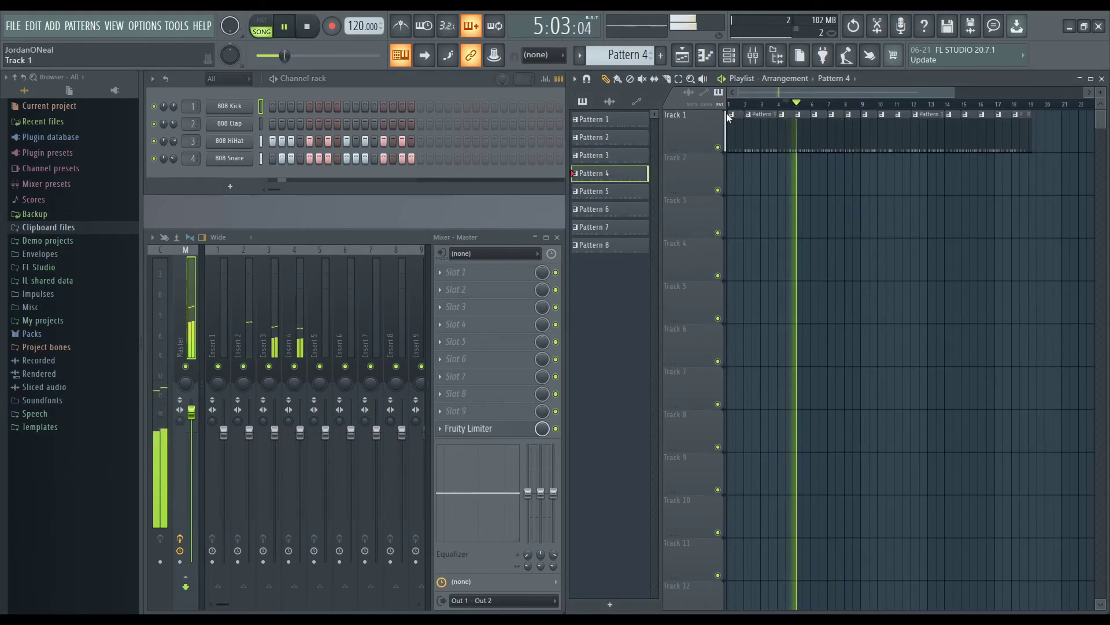